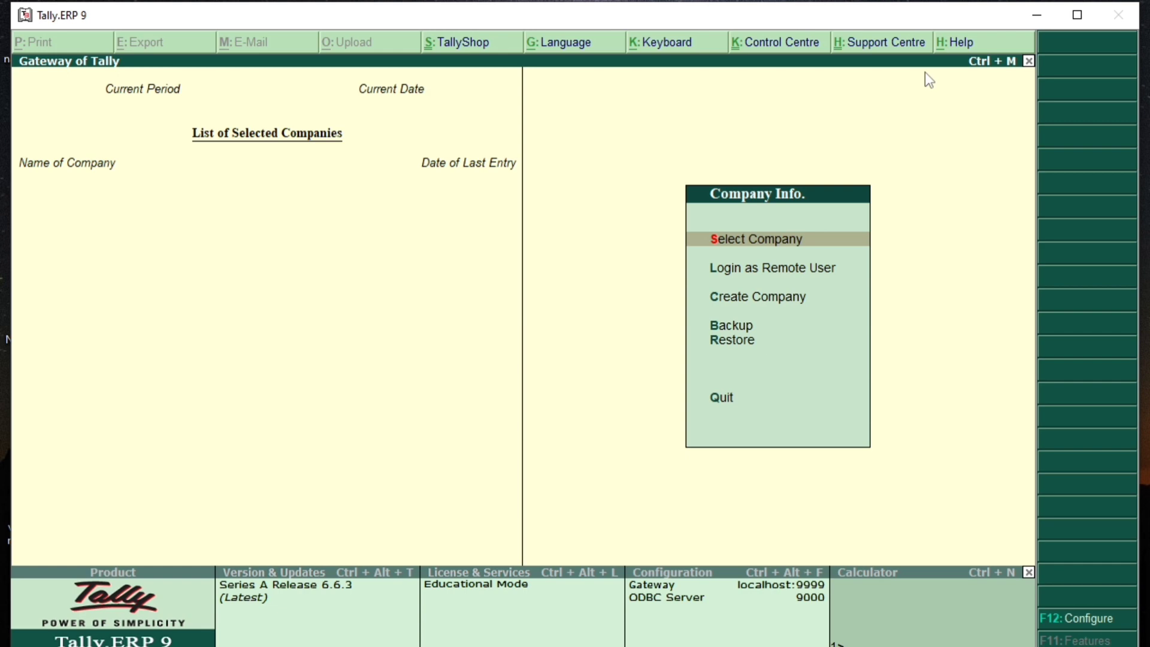
Step: From Company Info, open Select Company to list the five companies for 2023-24
key("Up")
key("Down")
key("Up")
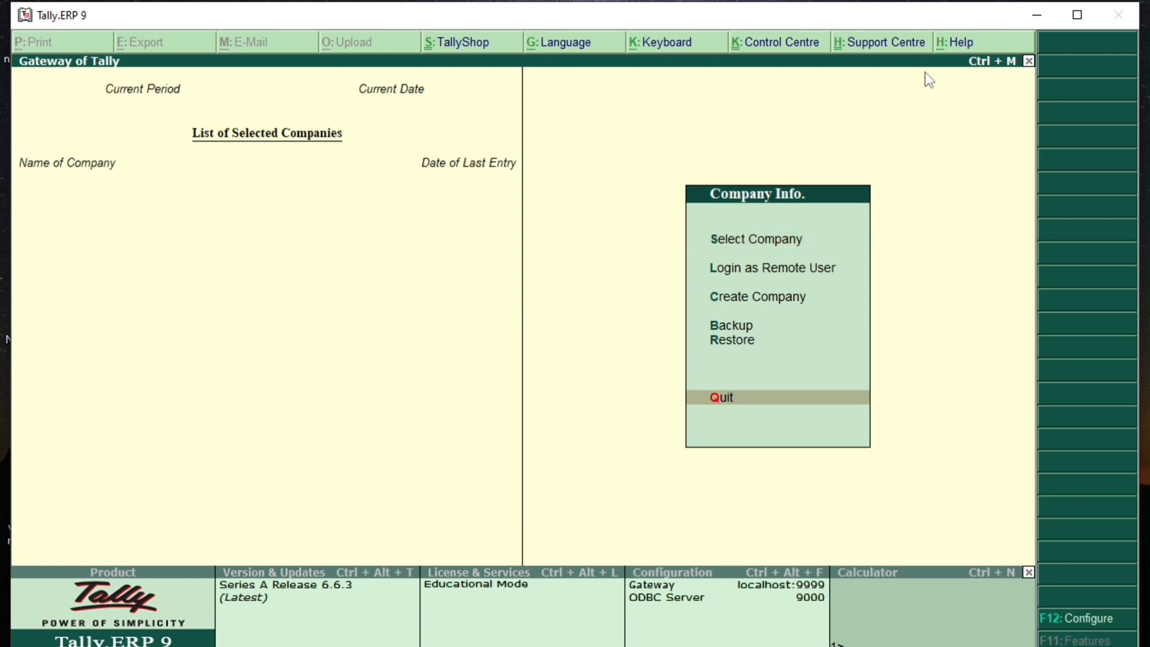
key("Up")
key("Up")
key("Up")
key("Up")
key("Up")
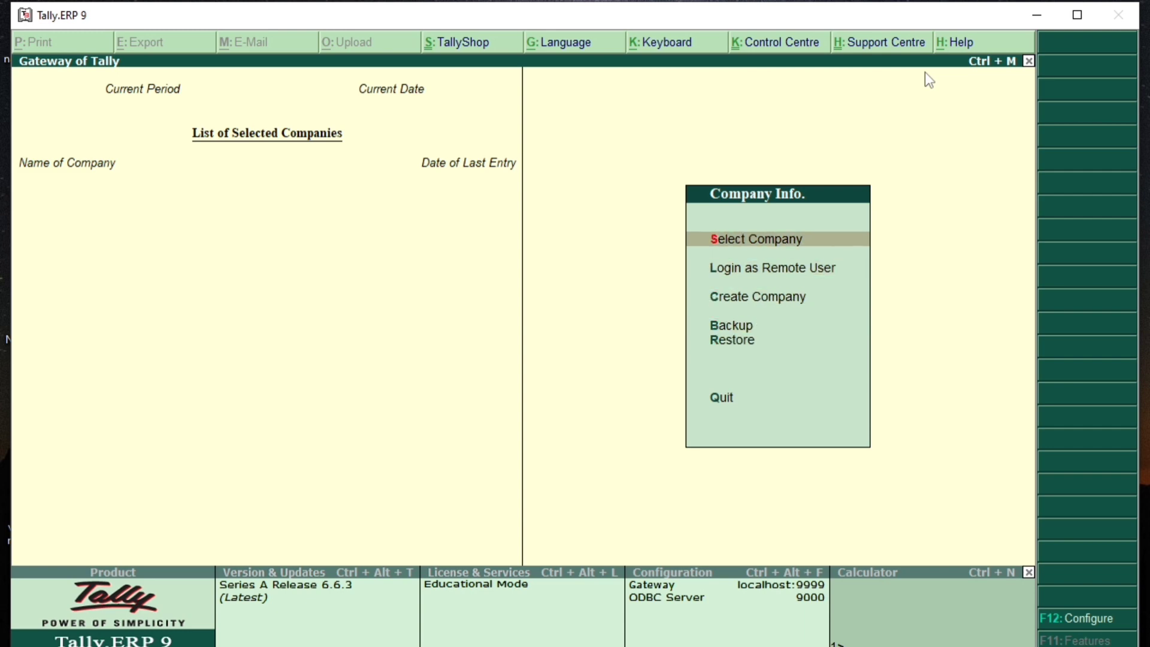
key("Up")
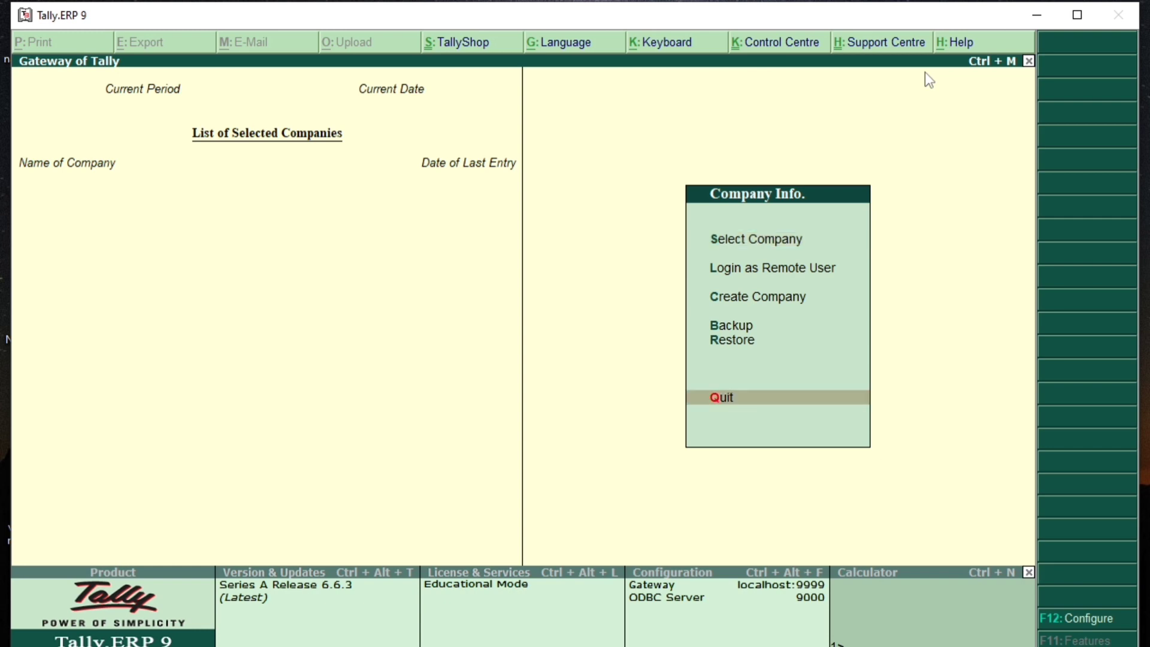
key("Down")
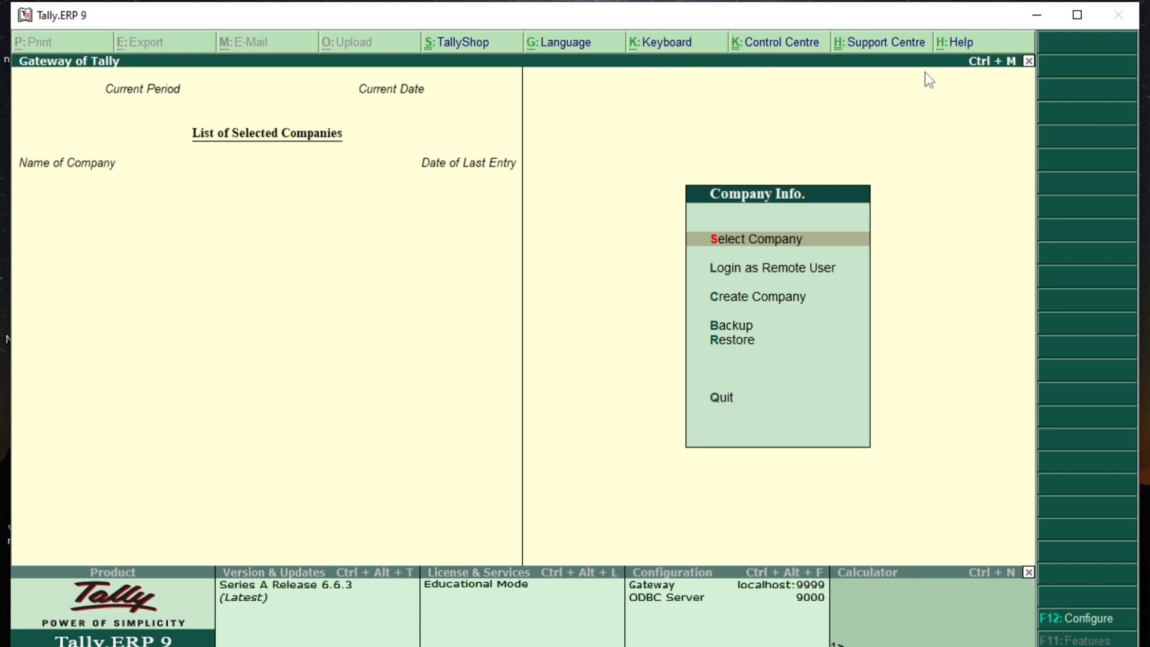
key("Return")
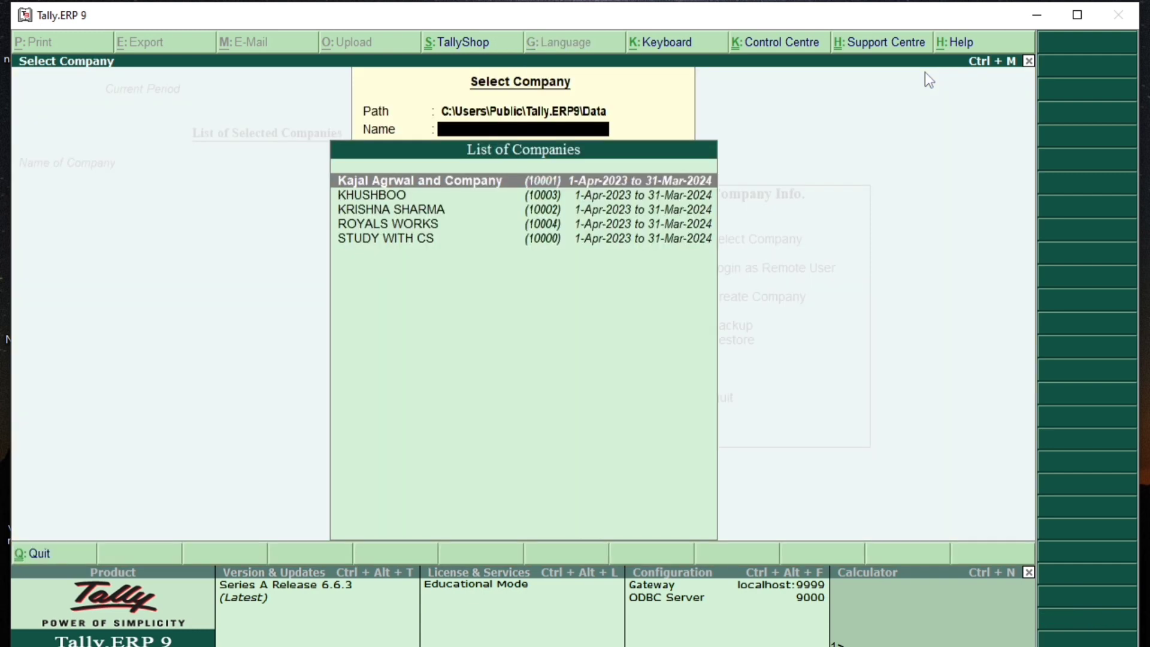
Step: Load ROYALS WORKS and bring up its Company Features from Accounts Info
key("Down")
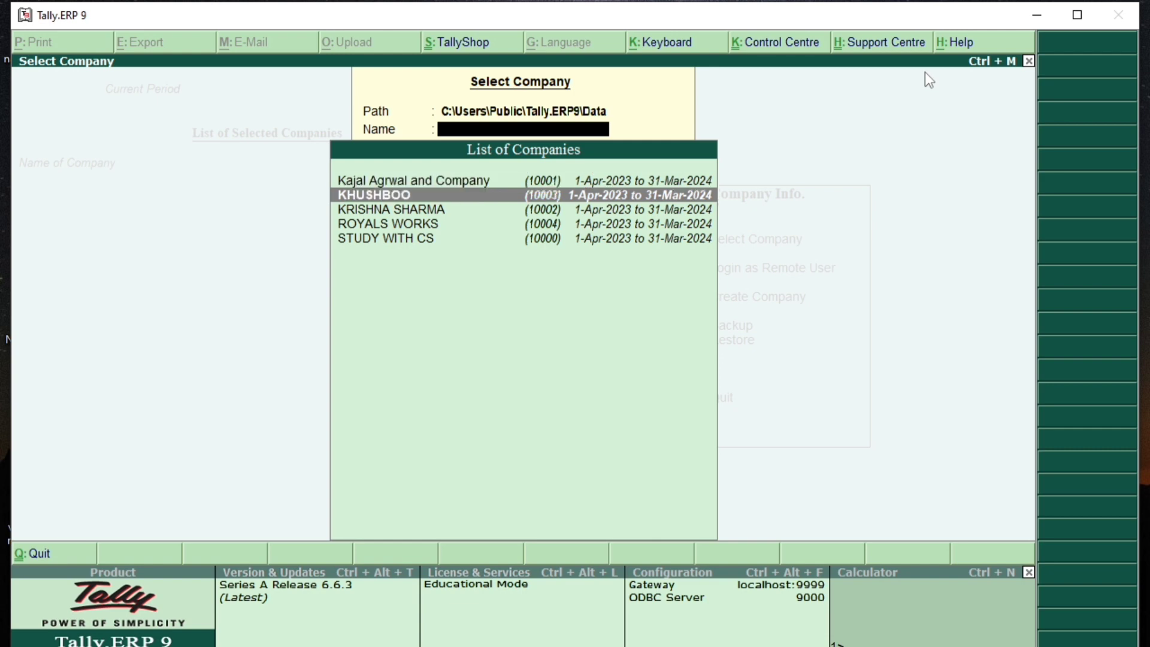
key("Down")
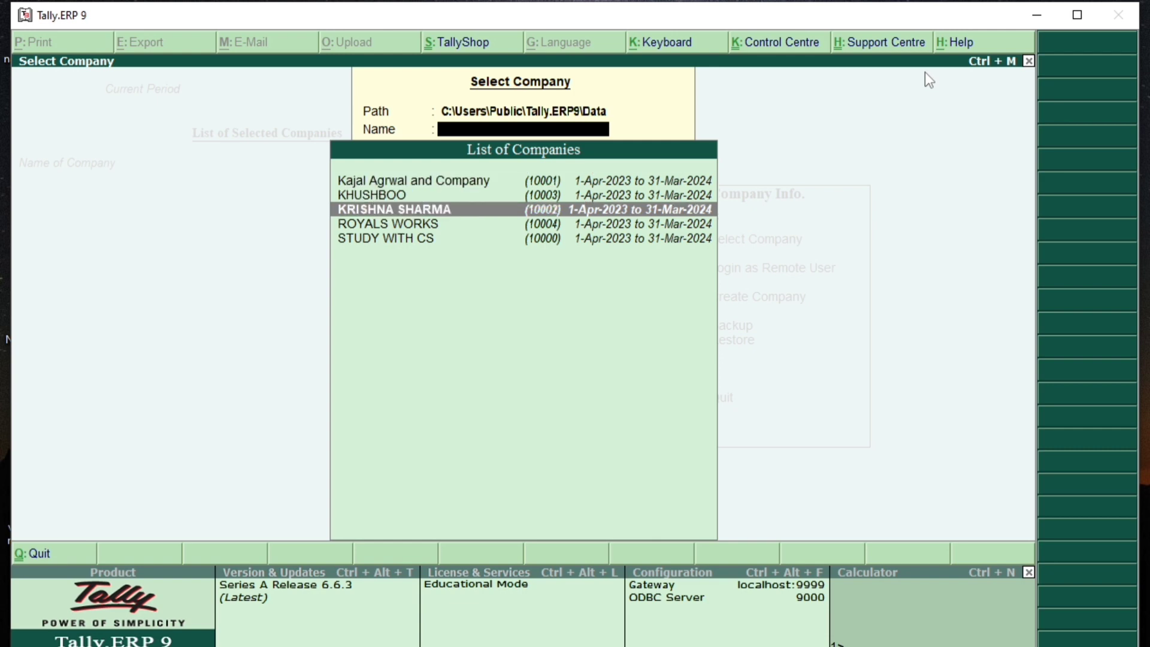
key("Down")
key("Down")
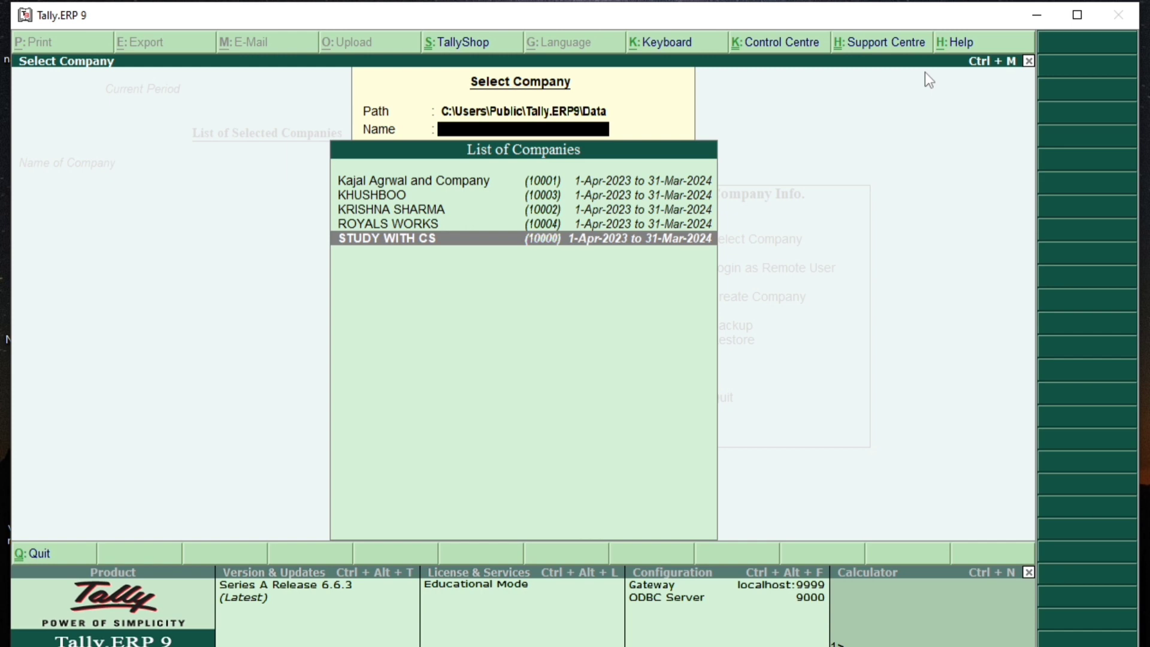
key("Up")
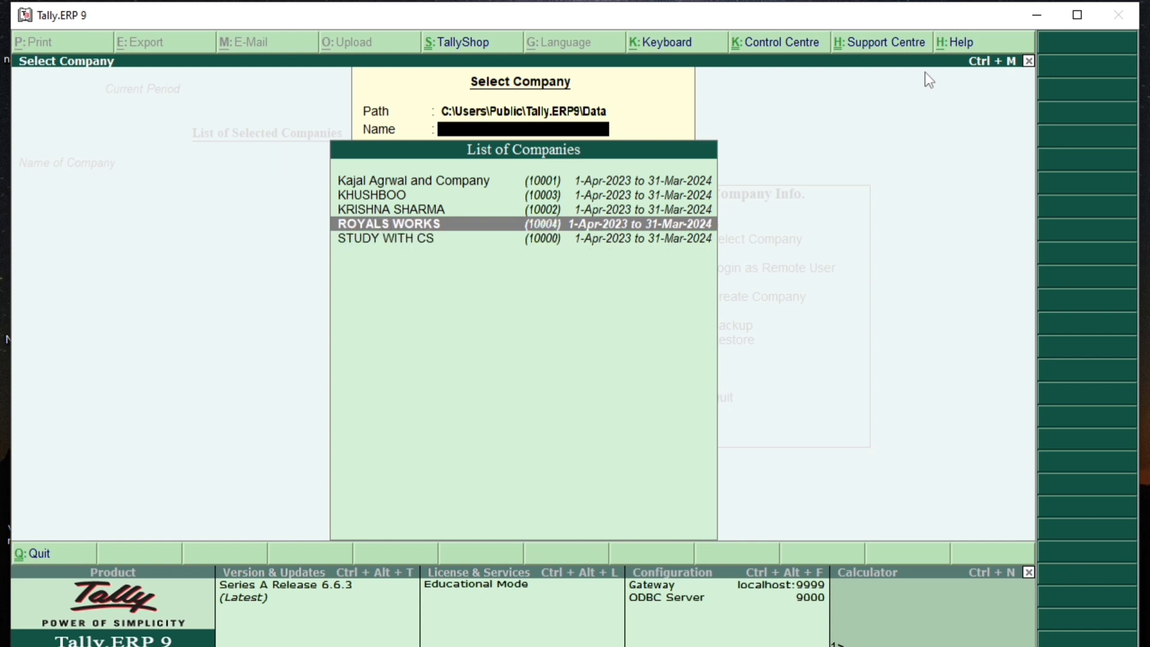
key("Return")
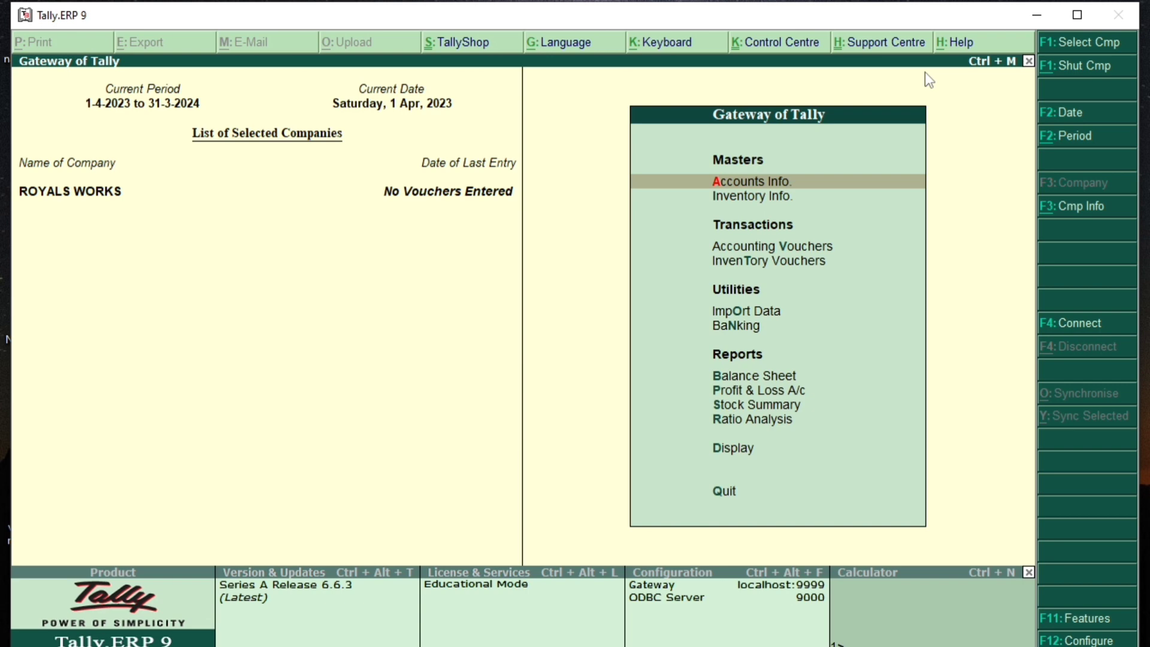
key("Return")
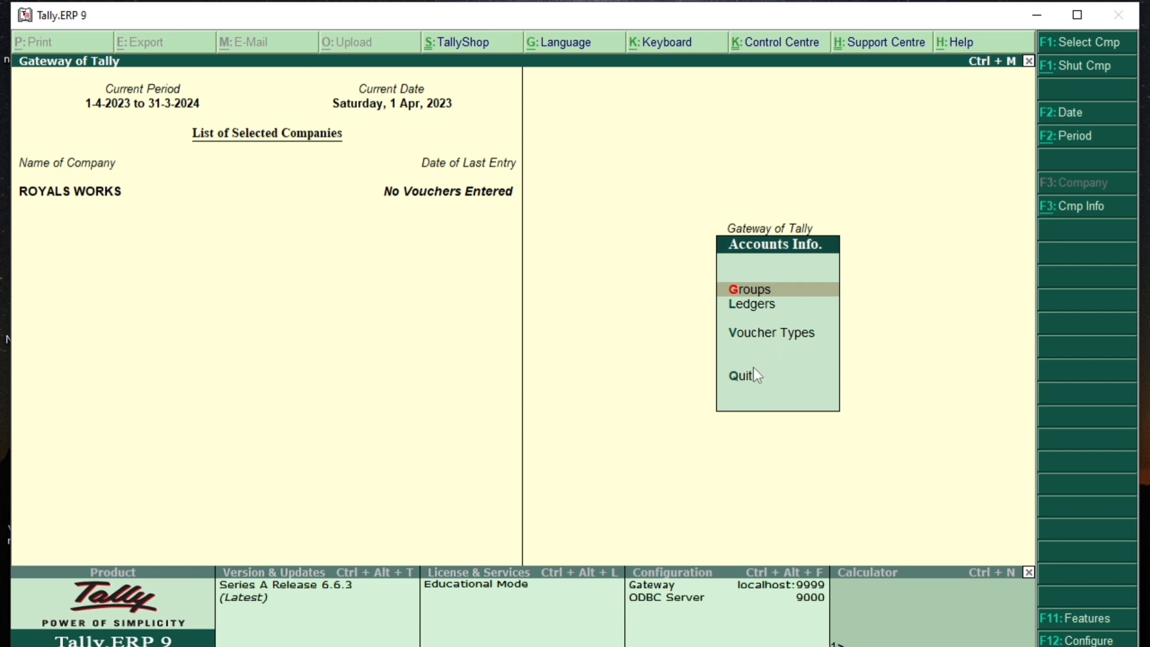
key("F11")
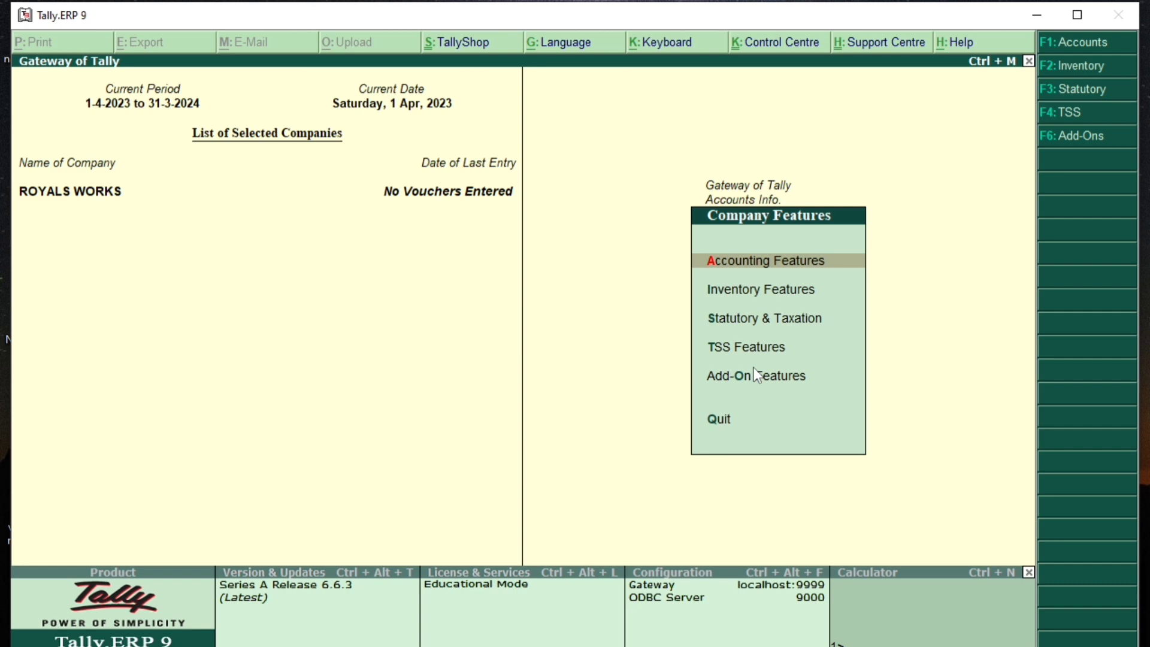
Step: Turn on budgets and controls, set reversing journals and cheque printing to No, and accept
key("Return")
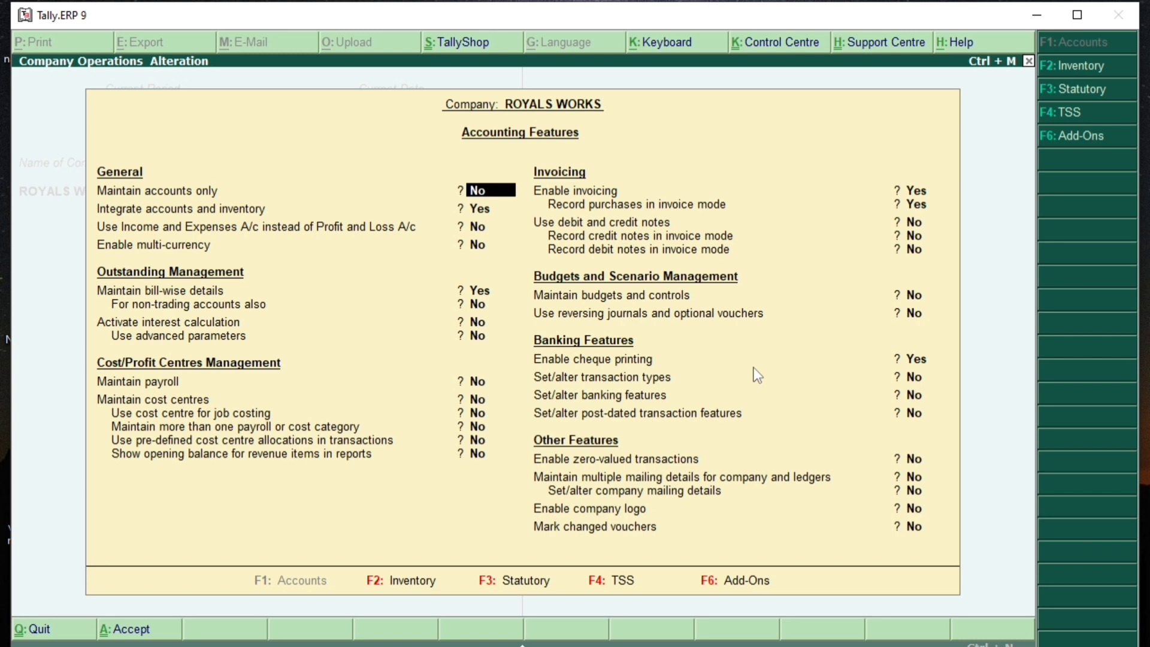
key("Return")
key("Return")
key("Return")
key("Return")
key("Return")
key("Return")
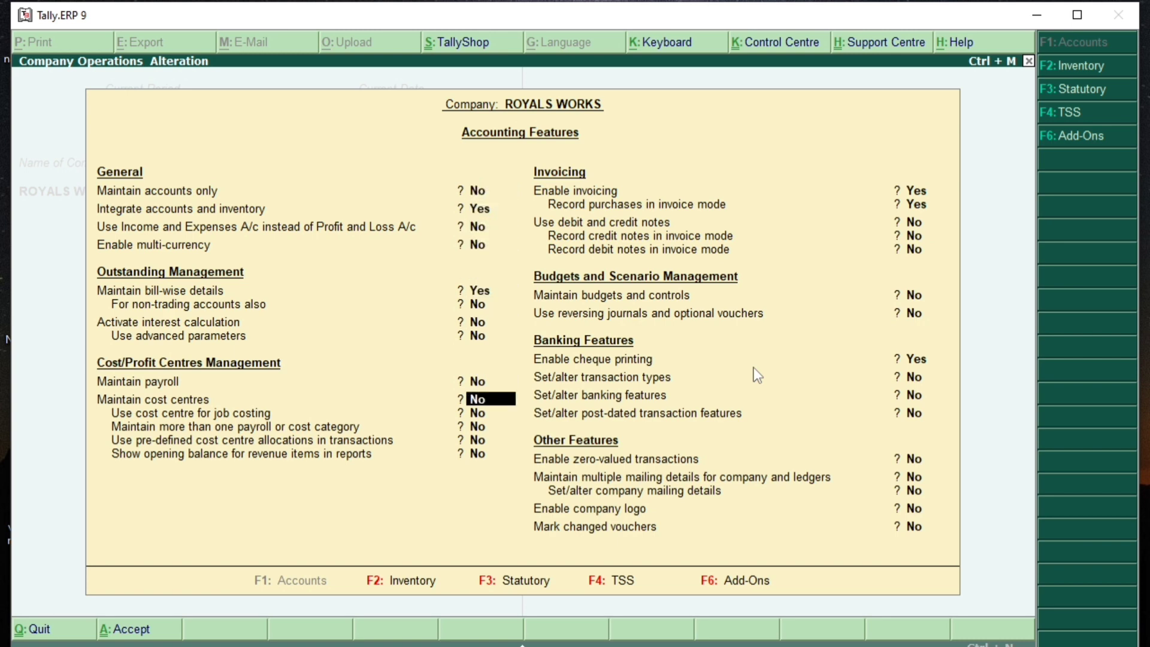
key("Return")
key("Return")
key("Return")
key("Return")
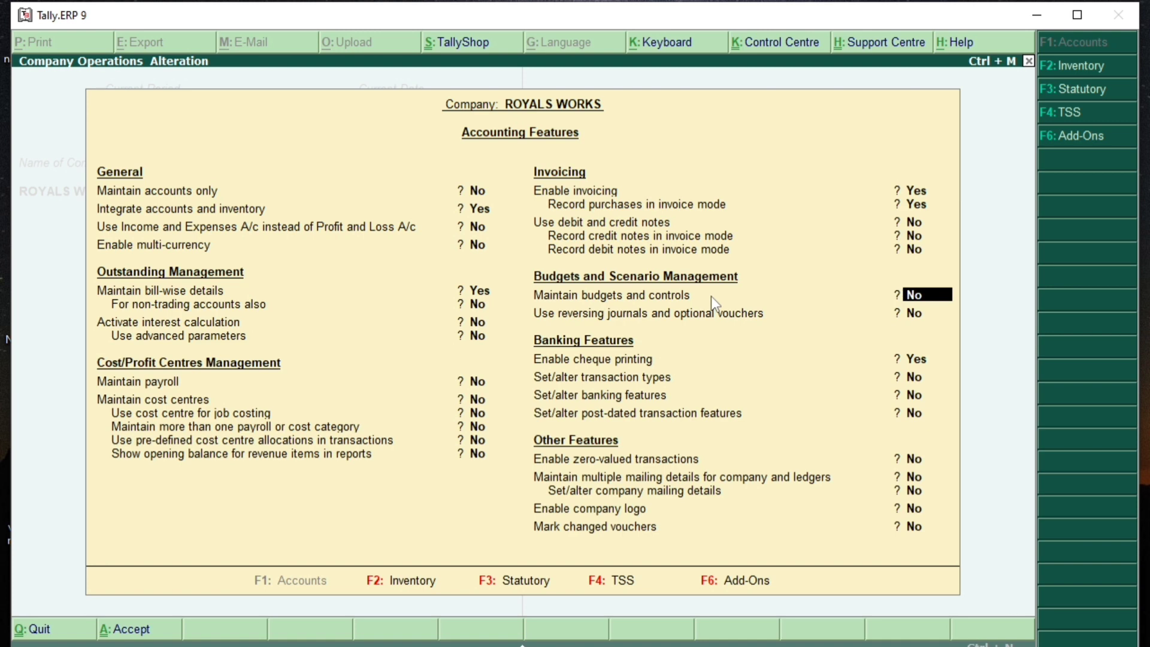
type("Y")
key("Return")
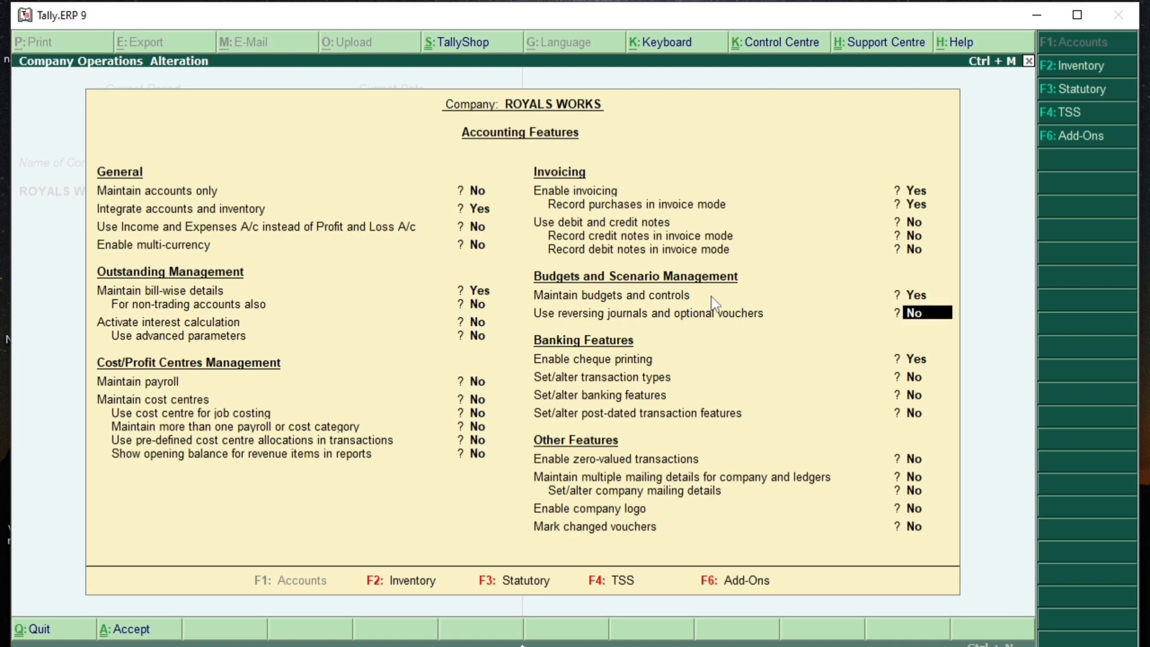
type("Y")
key("Return")
type("N")
key("BackSpace")
key("BackSpace")
type("N")
key("Return")
key("Return")
key("Return")
key("Return")
key("Return")
key("Return")
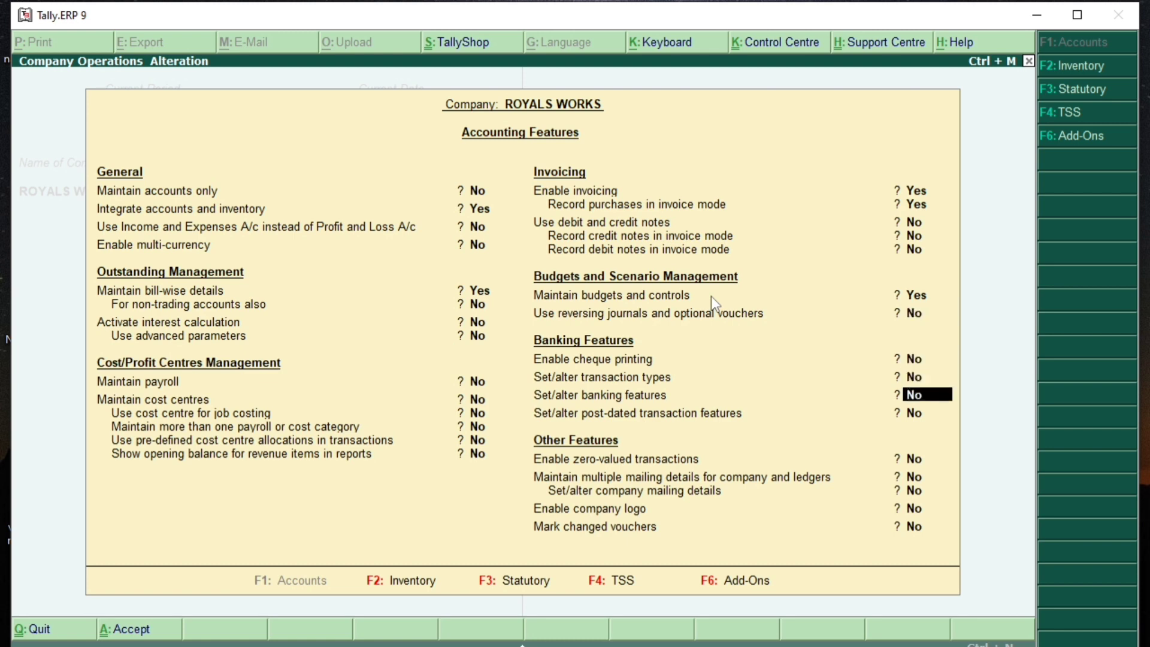
key("Return")
key("Return")
key("Return")
key("Return")
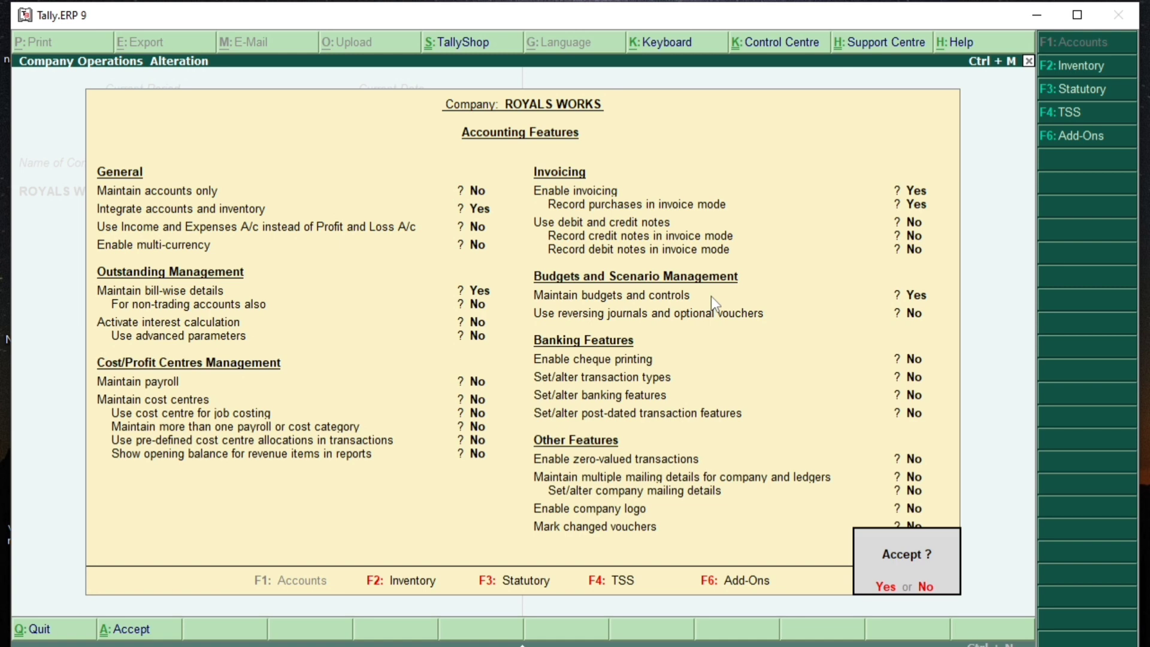
key("y")
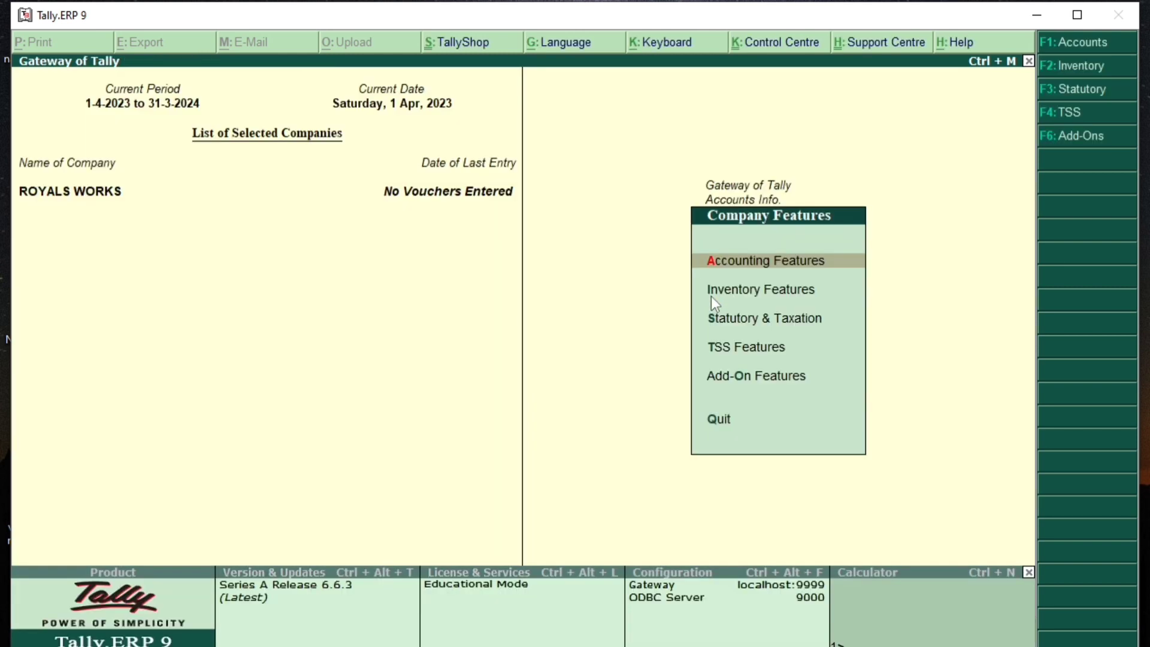
key("Escape")
key("Escape")
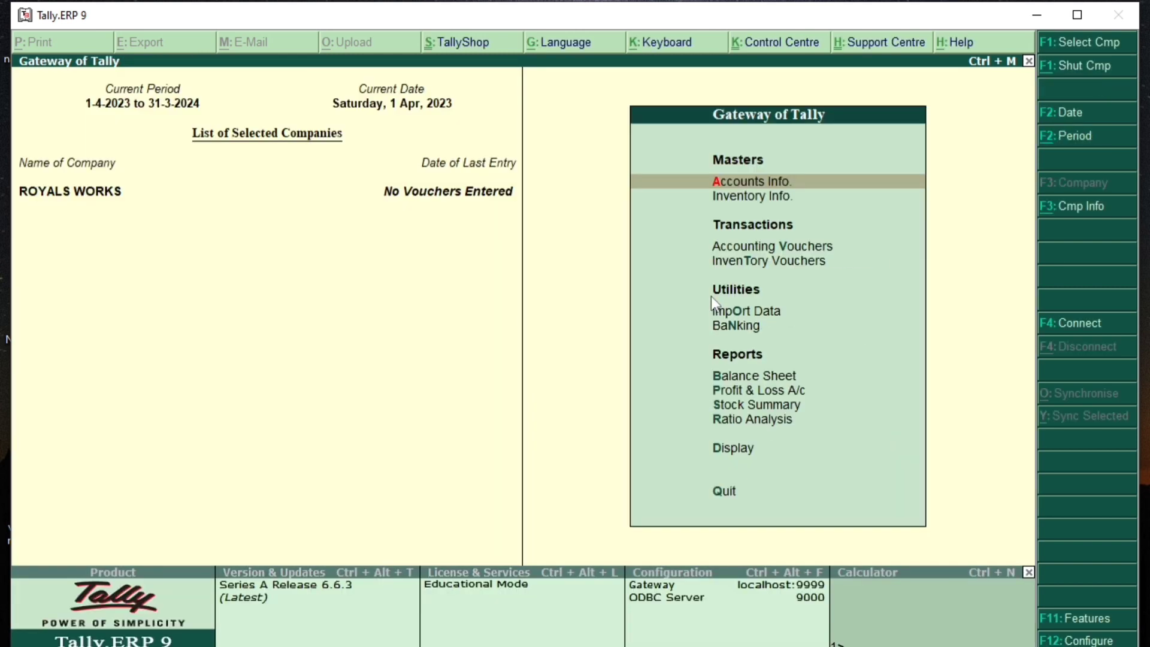
Step: Start a new budget named EXPENSES BUDGET under Primary
key("Return")
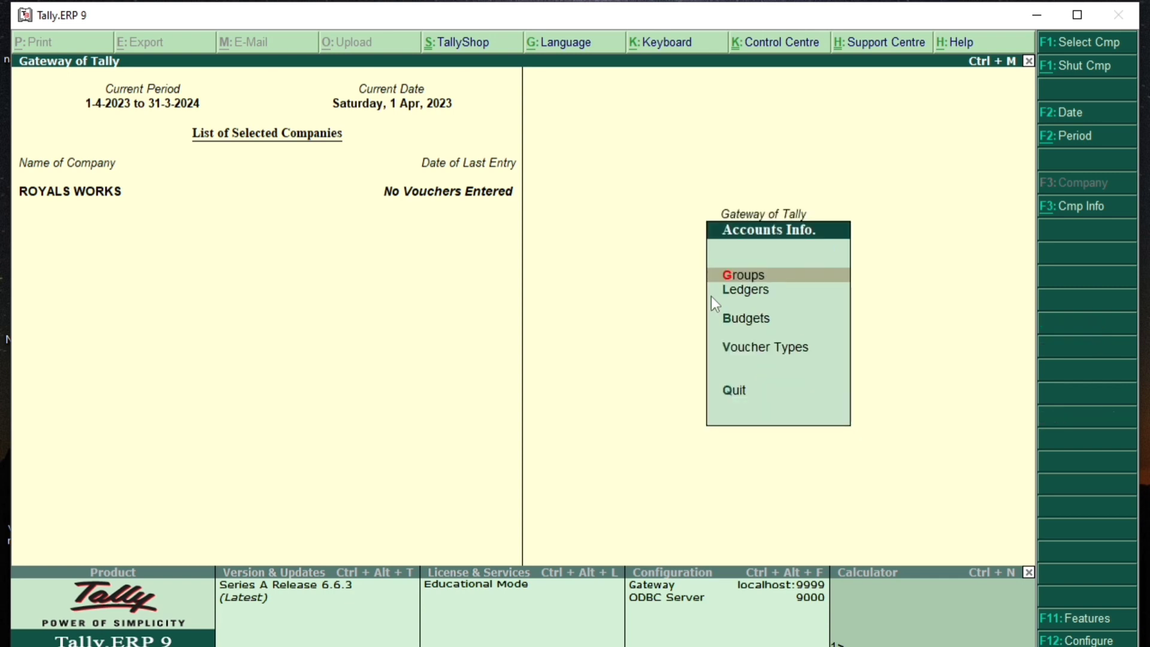
key("Down")
key("Down")
key("Down")
key("Up")
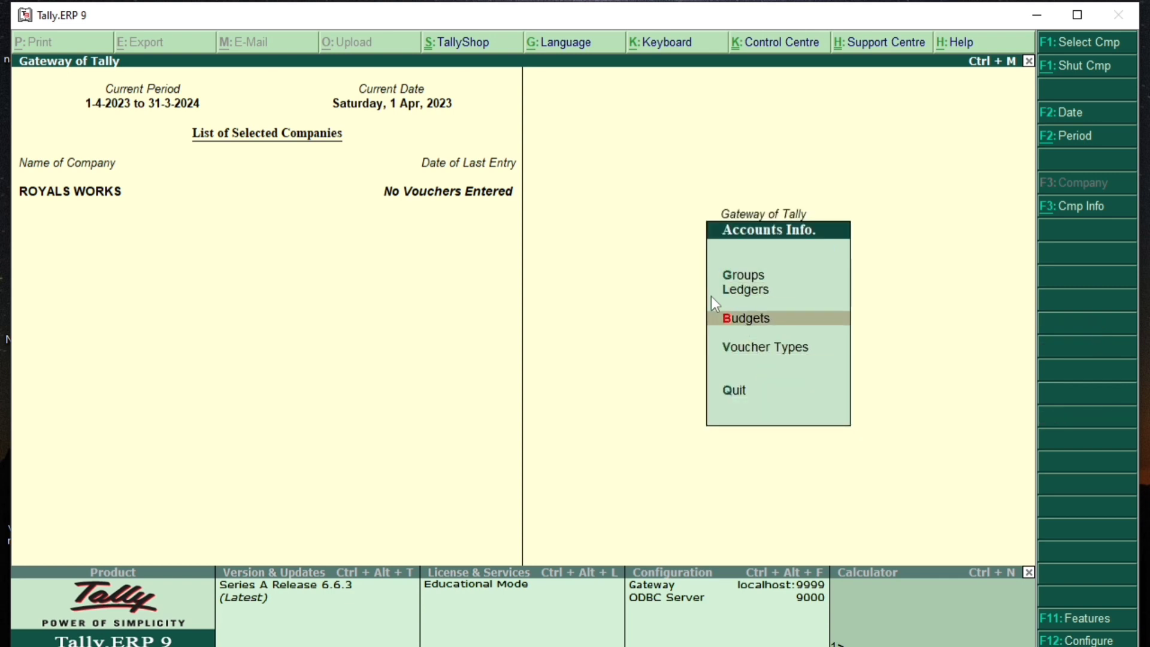
key("Return")
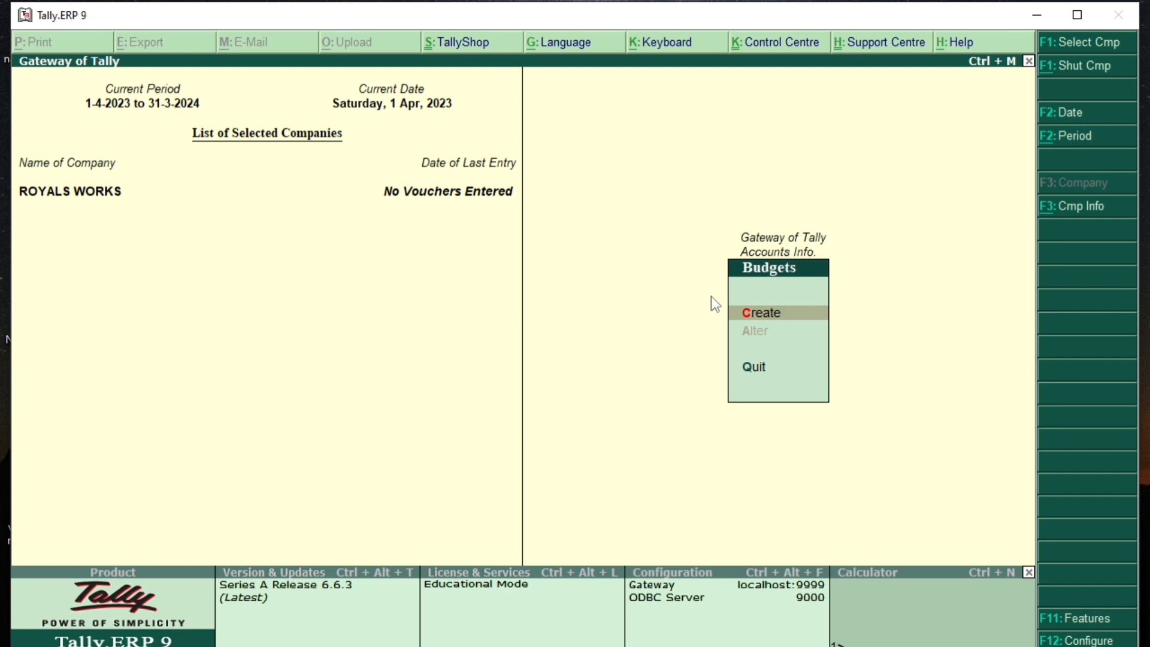
key("Return")
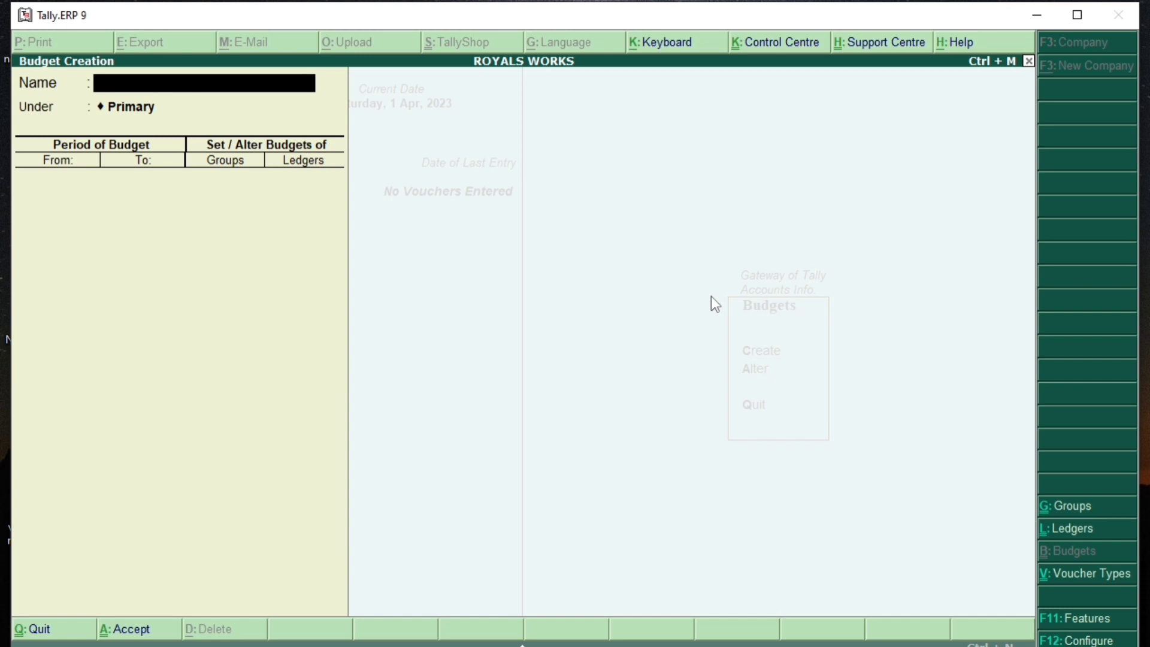
type("EXPENSES")
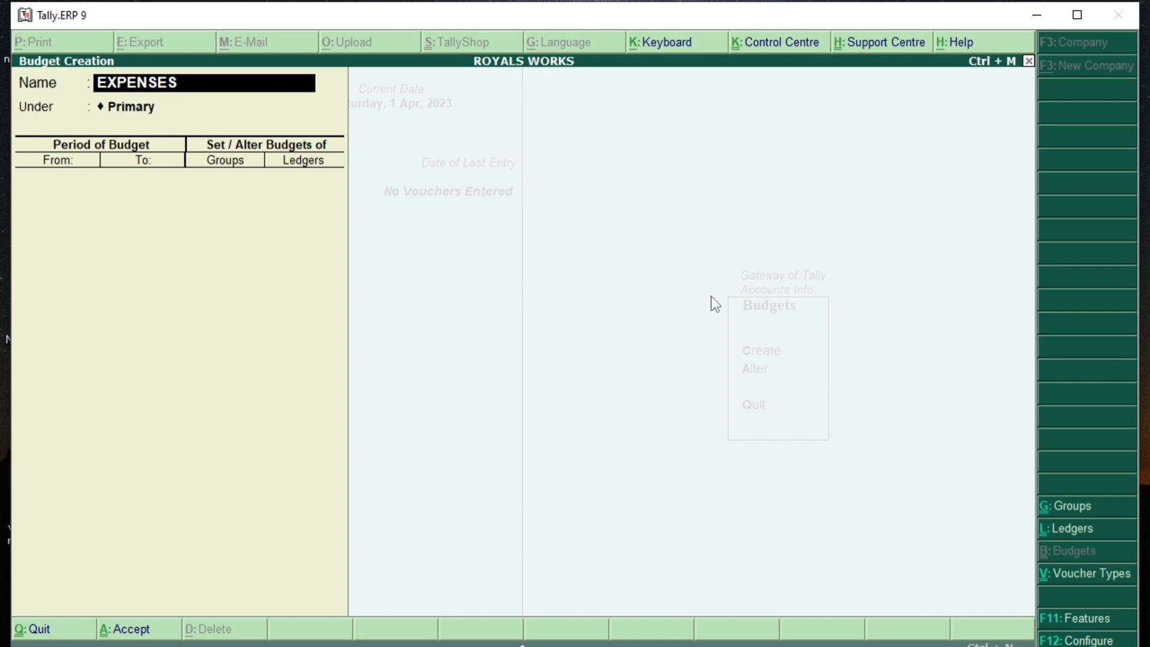
type(" BUDGET")
key("Return")
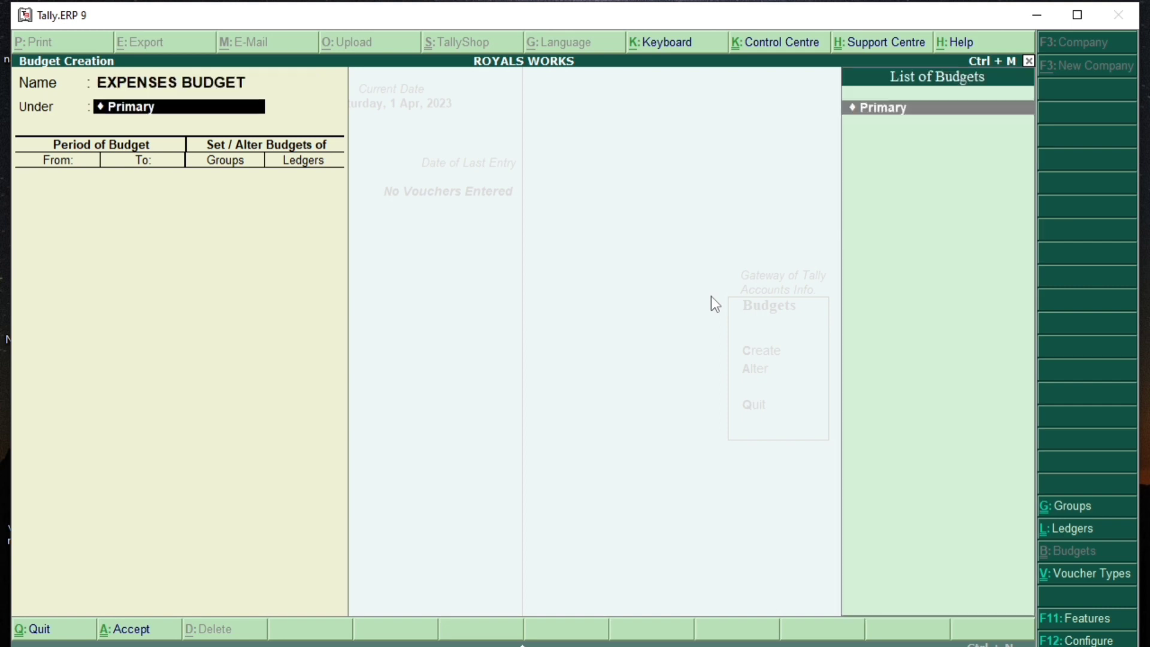
key("Return")
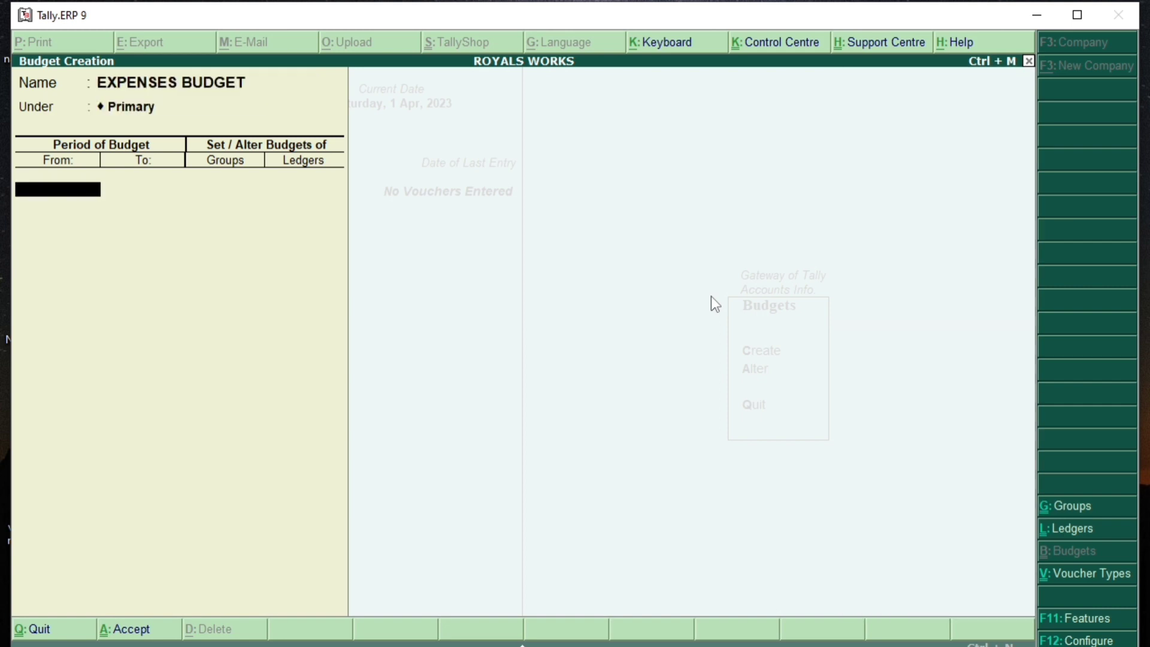
Step: Set the budget period to 1-Apr-2023 through 1-Apr-2023 and enable group budgets
type("1")
key("Return")
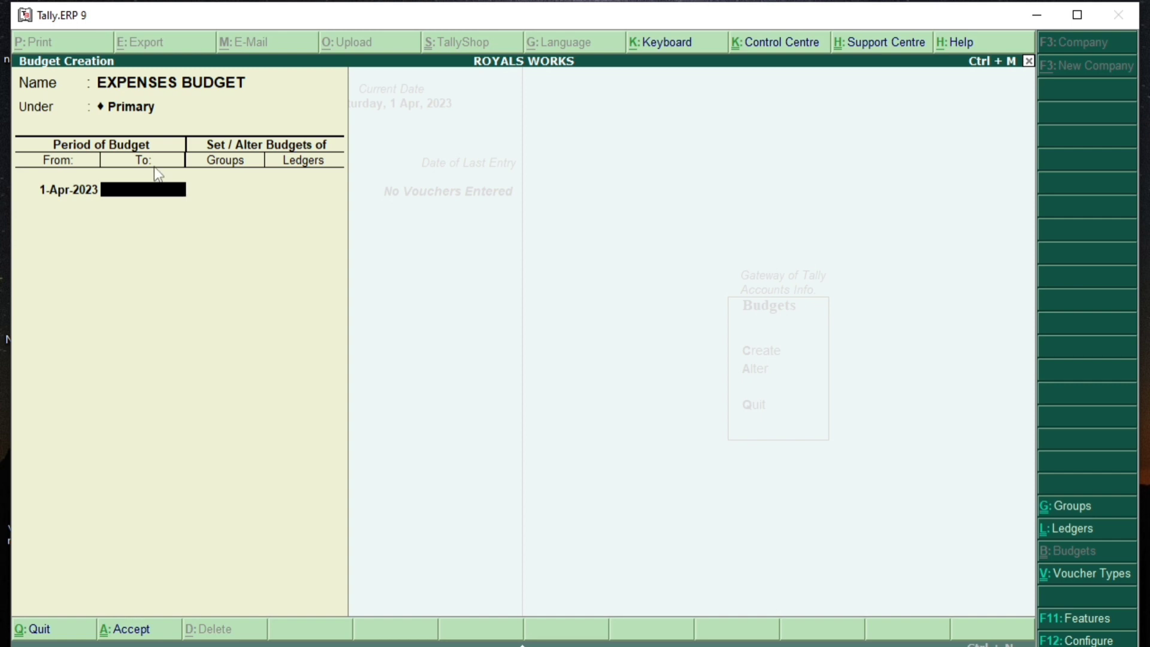
type("30")
type("-6-")
type("2023")
key("BackSpace")
key("BackSpace")
key("BackSpace")
key("BackSpace")
key("BackSpace")
key("BackSpace")
key("BackSpace")
key("BackSpace")
key("BackSpace")
key("Return")
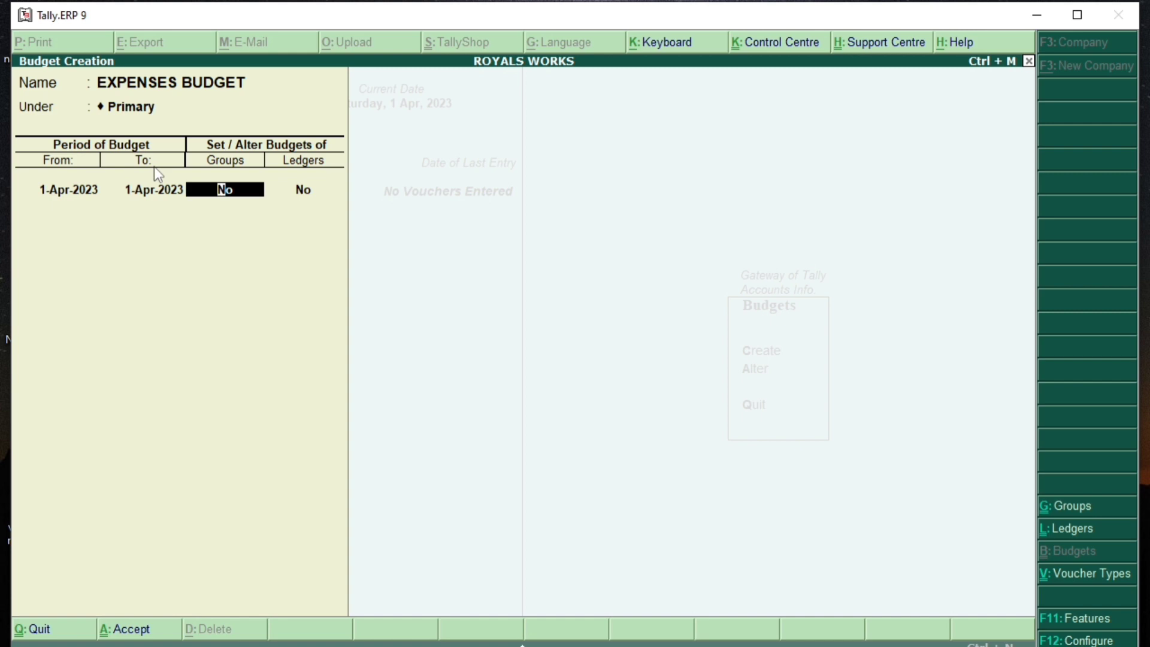
type("Y")
key("Return")
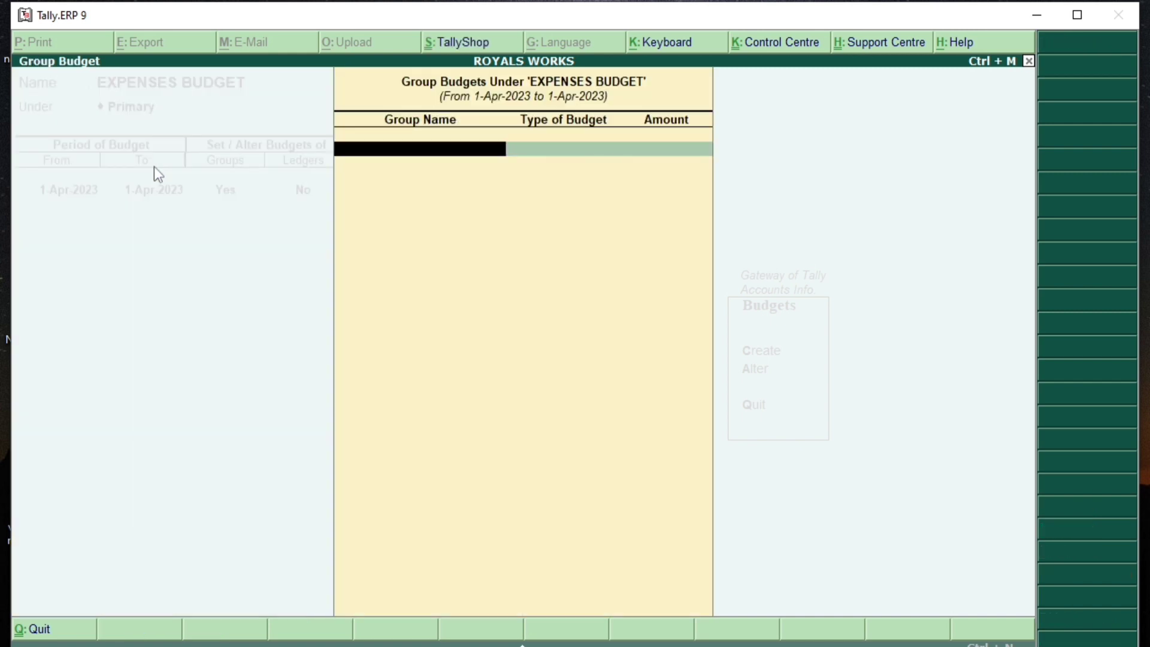
Step: Budget the Indirect Expenses group at 10000 on closing balance and return to Budget Creation
key("Escape")
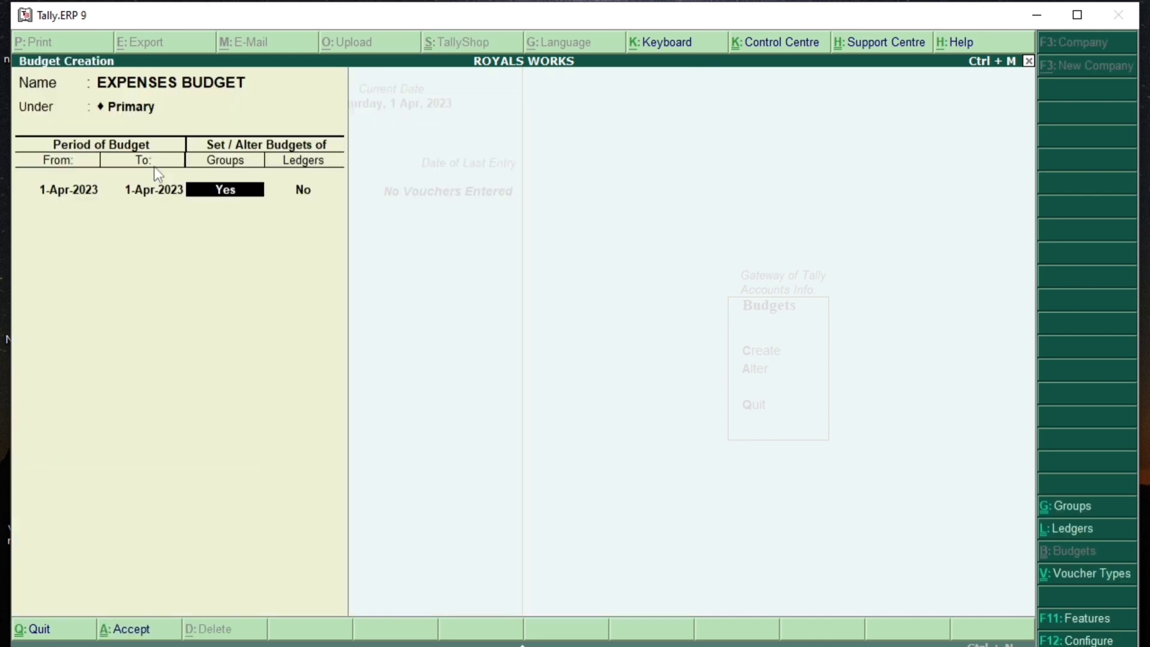
key("Return")
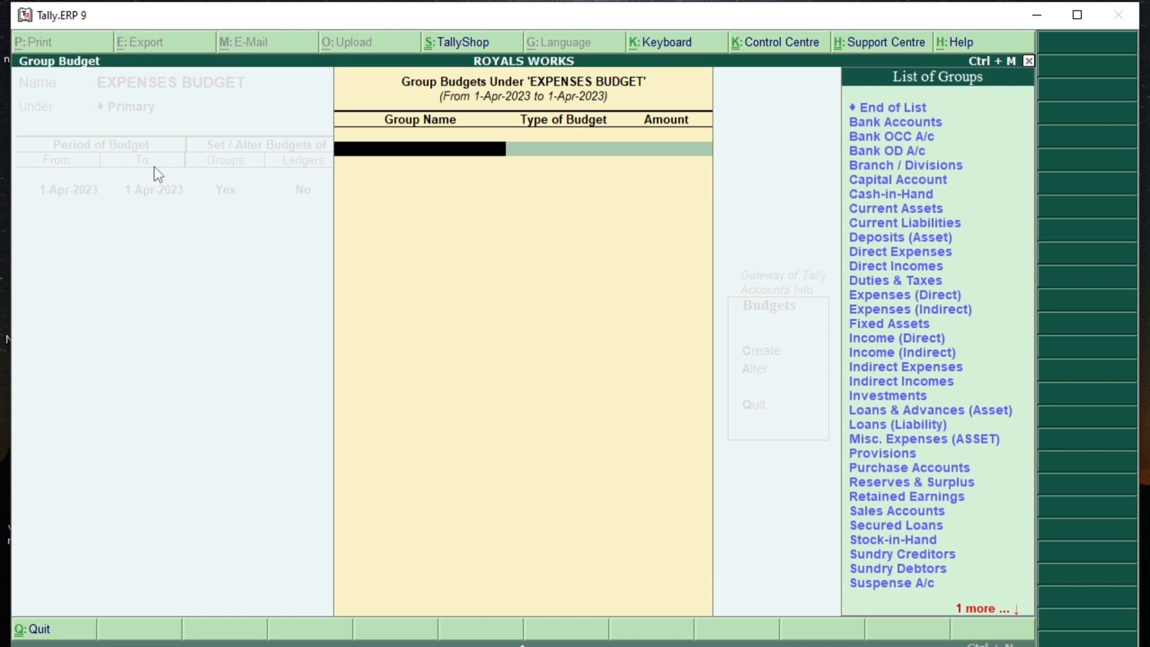
type("IND")
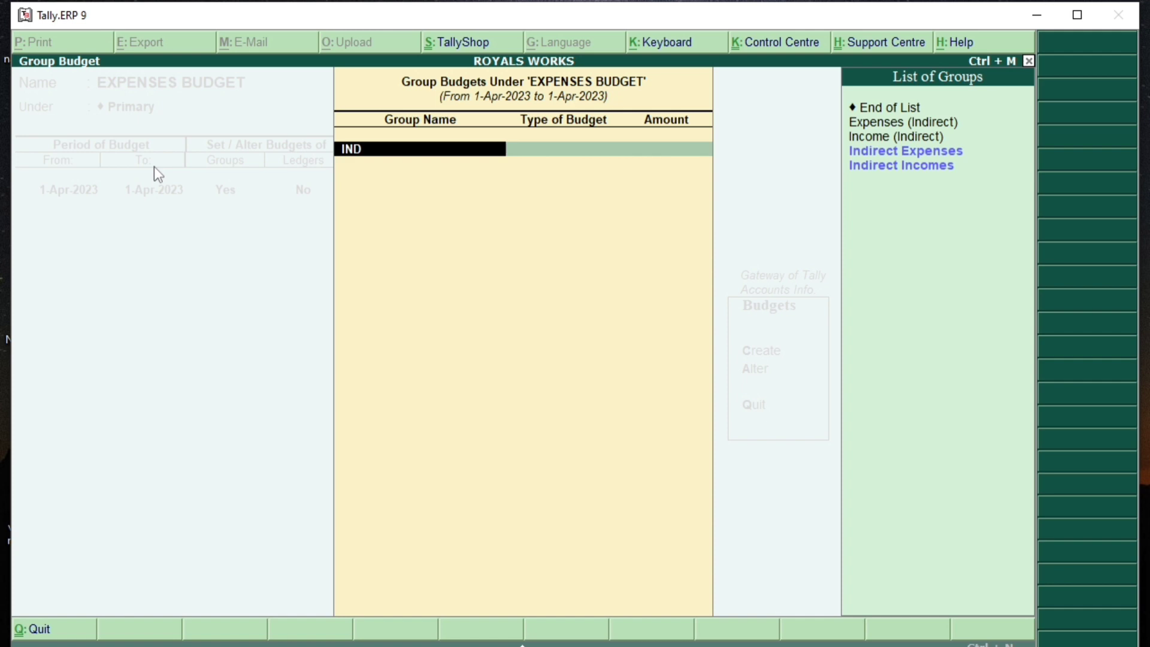
key("Down")
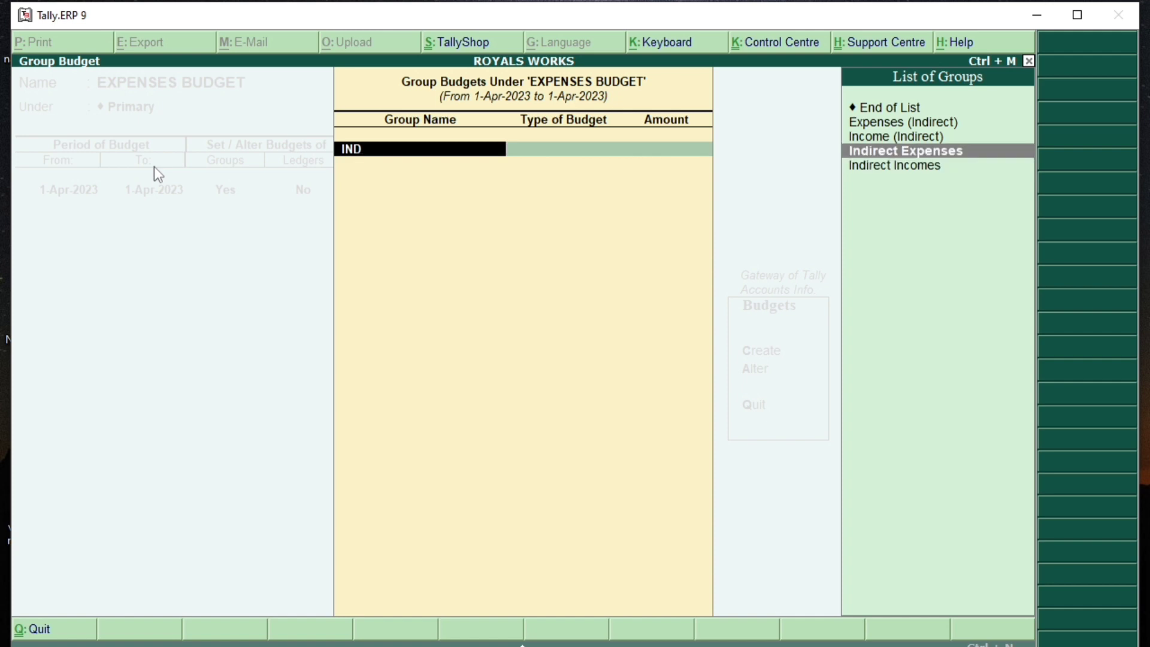
key("Return")
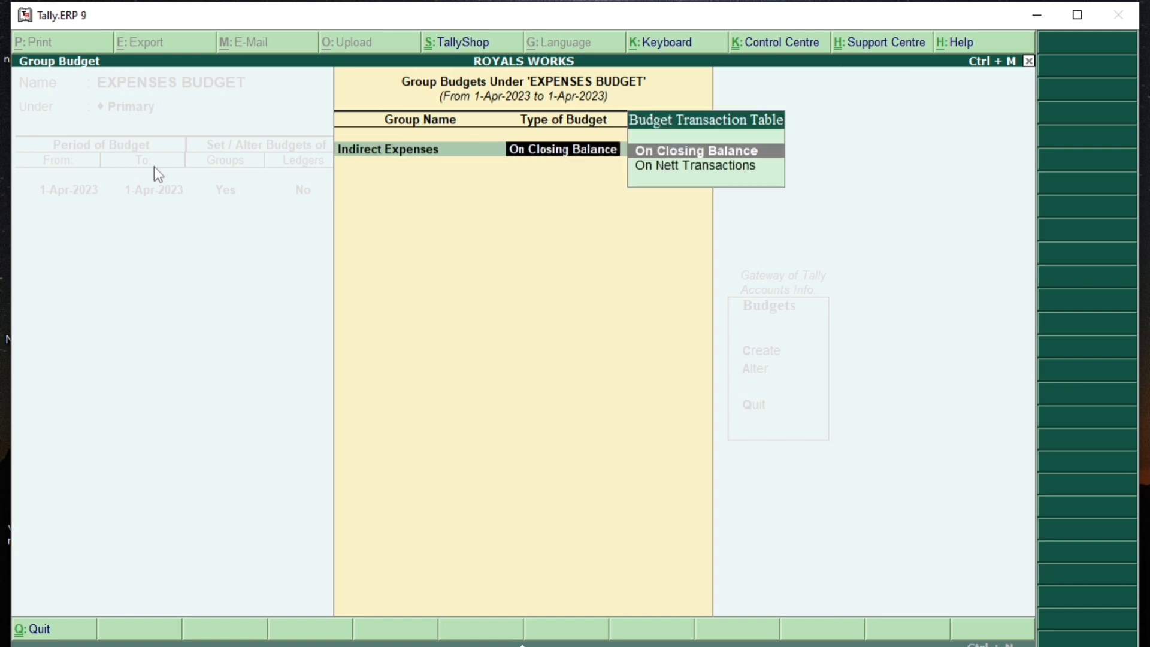
key("Return")
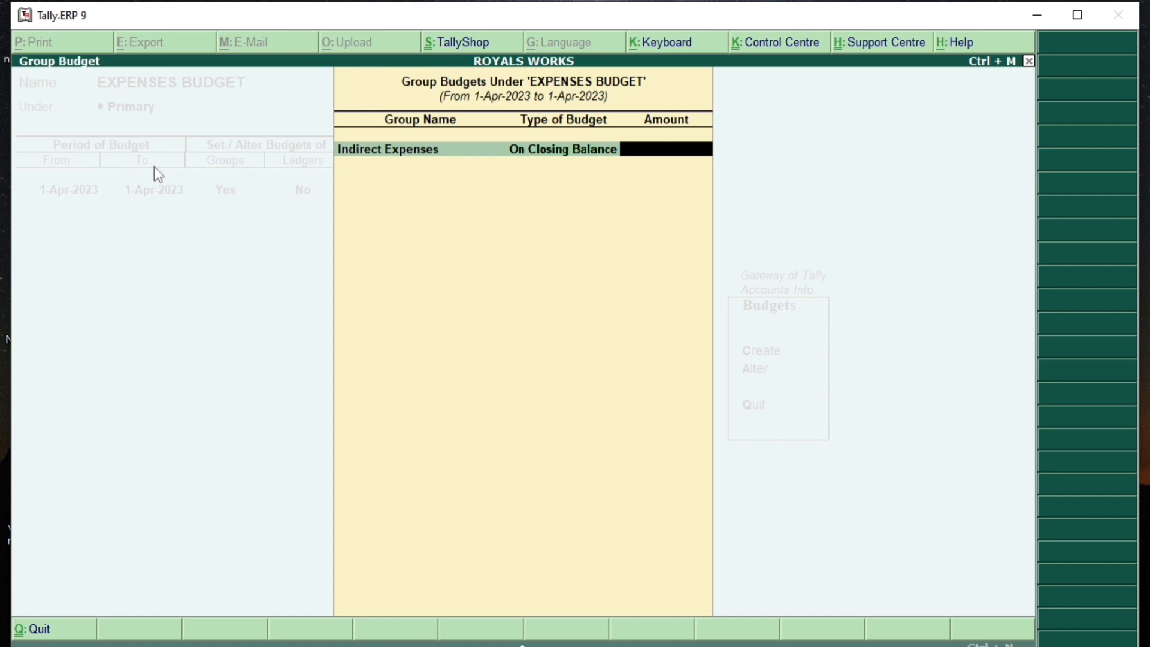
type("100000")
key("Return")
key("Return")
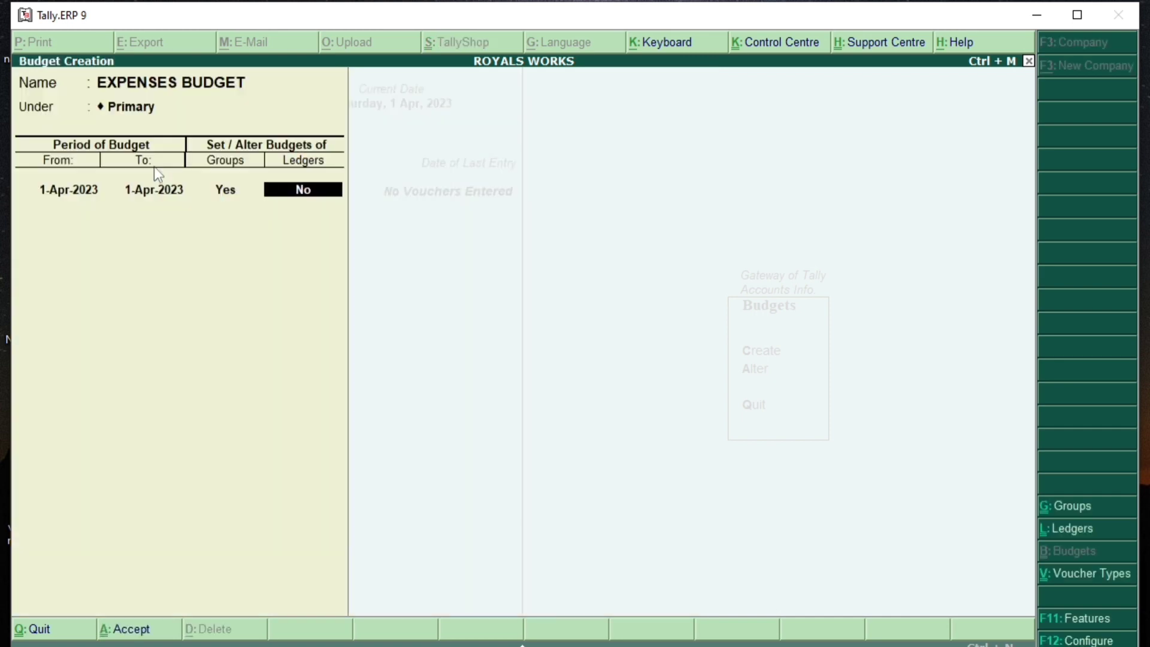
Step: Turn on ledger budgets and browse the available ledgers
type("Y")
key("Return")
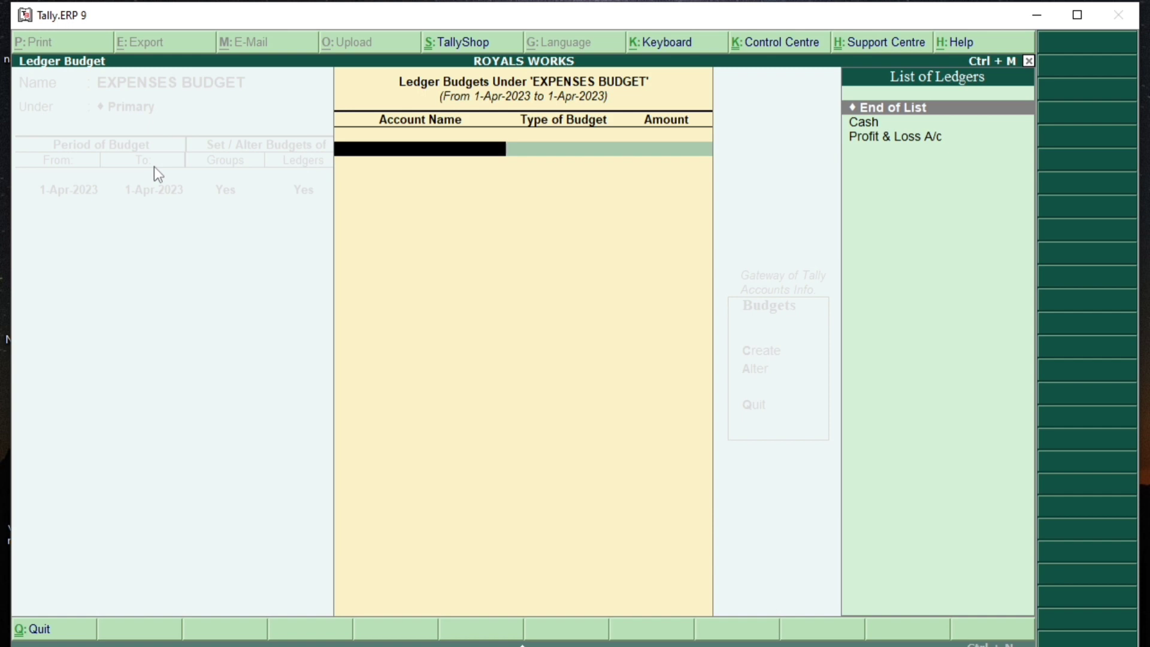
key("Down")
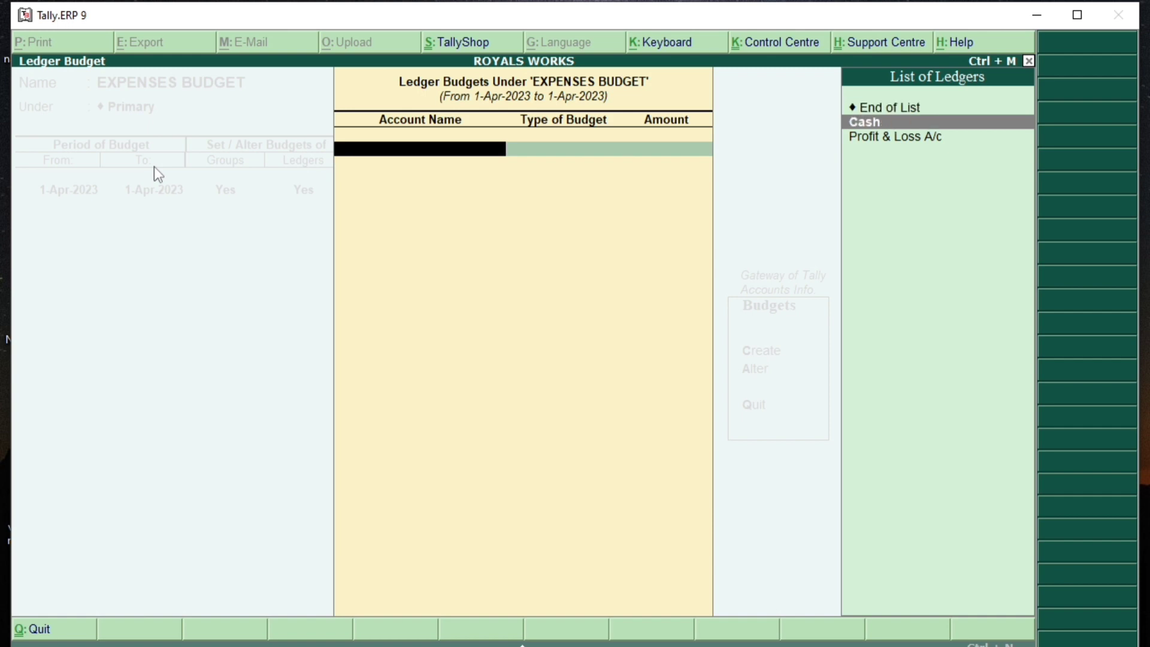
key("Up")
key("Down")
key("Up")
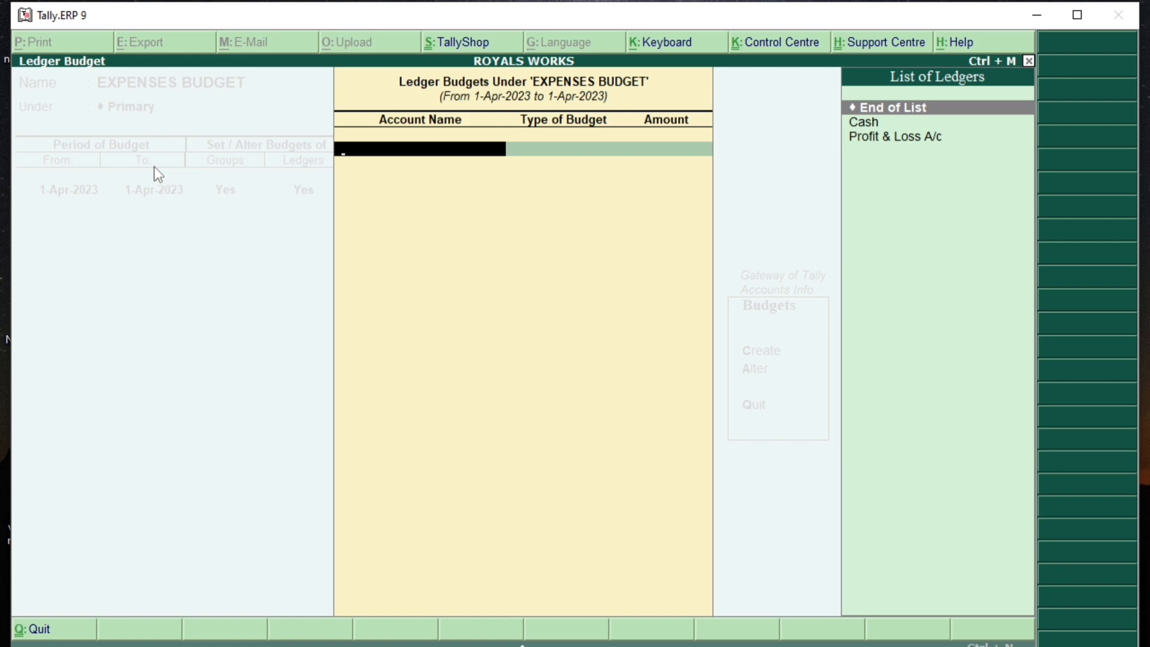
Step: Create a RENT ledger under Indirect Expenses budgeted at 25,000 on closing balance
key("alt+c")
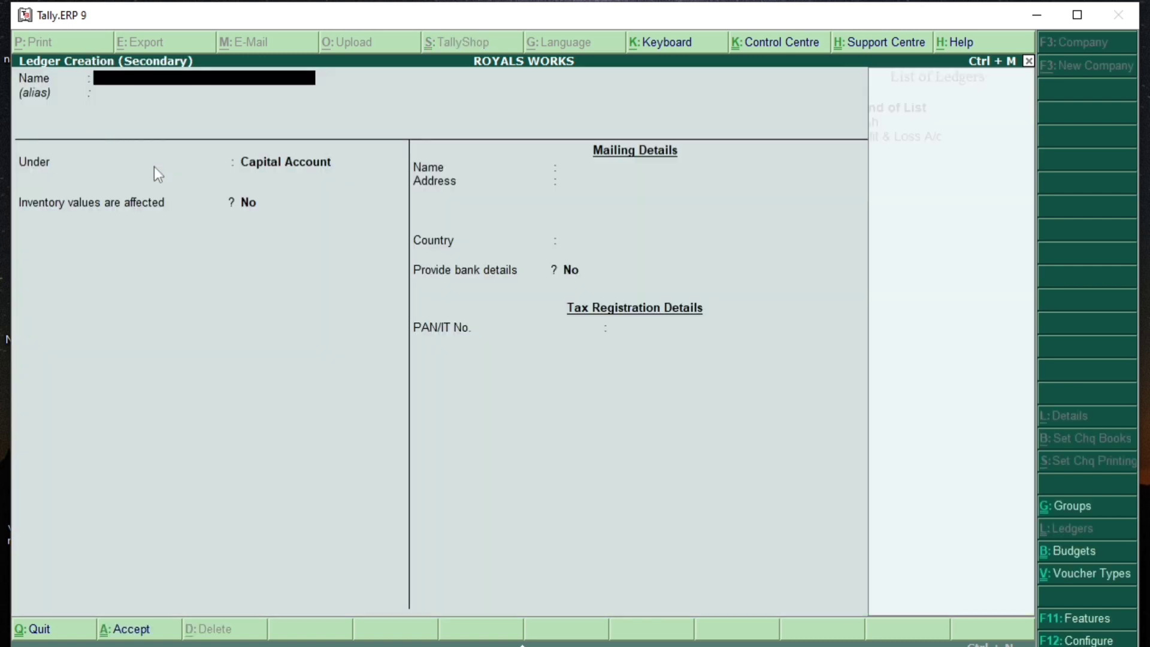
type("RENT")
key("Return")
key("Return")
type("INDI")
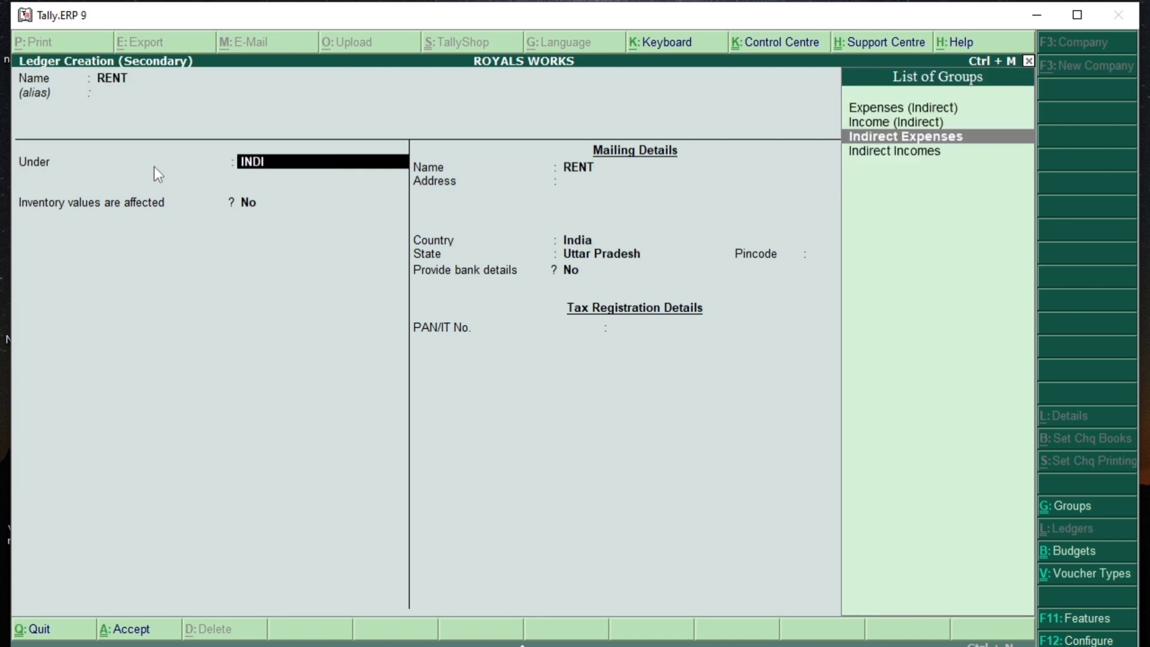
key("Return")
key("Return")
key("Return")
key("Return")
key("Return")
key("Return")
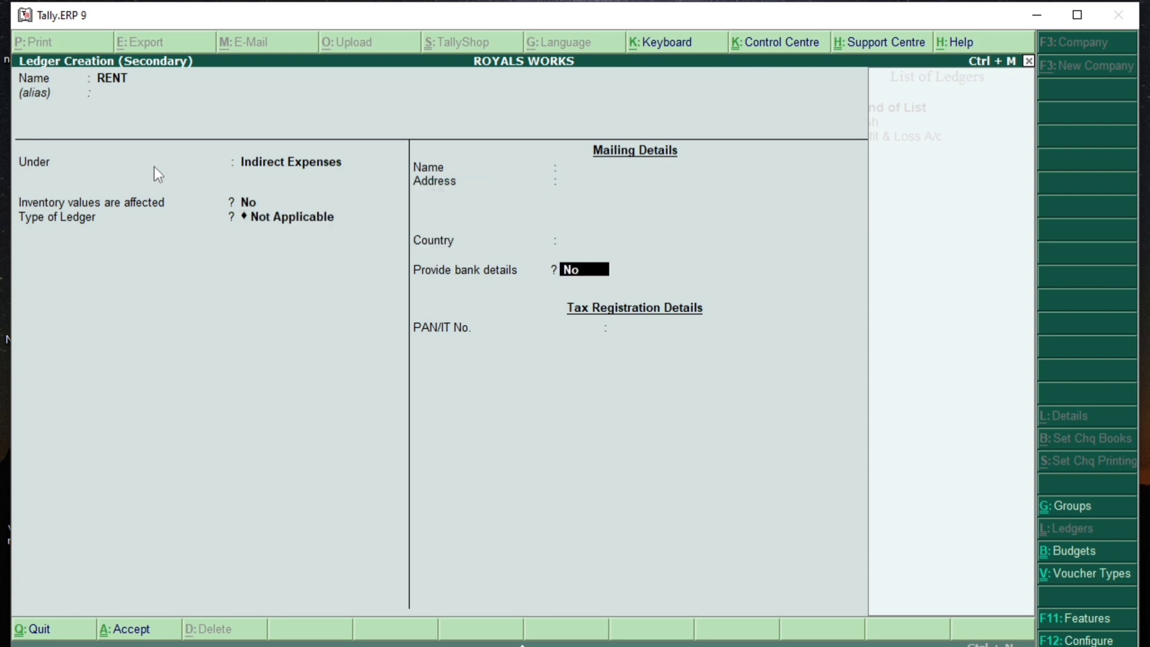
key("Return")
key("Return")
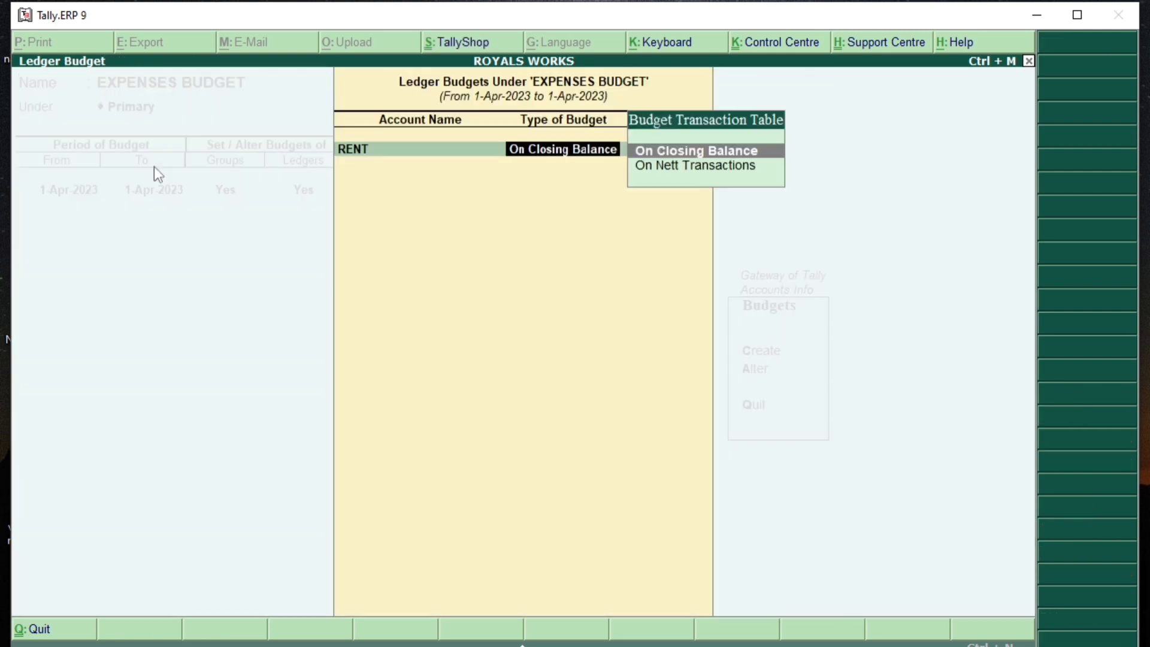
key("Return")
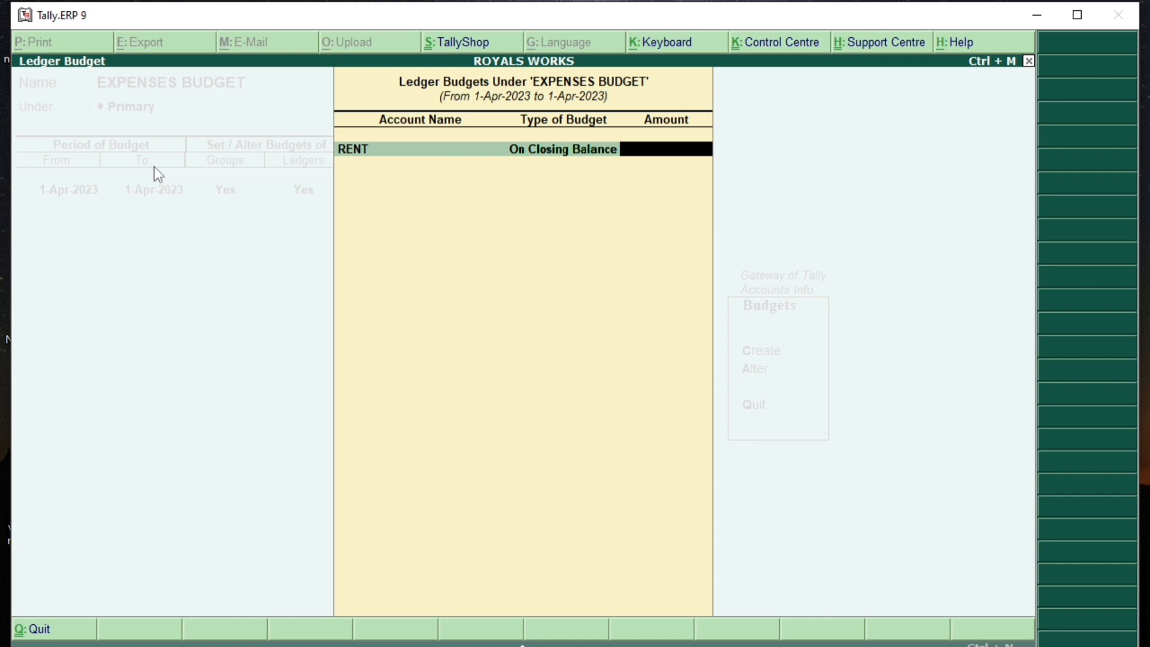
type("25000")
key("Return")
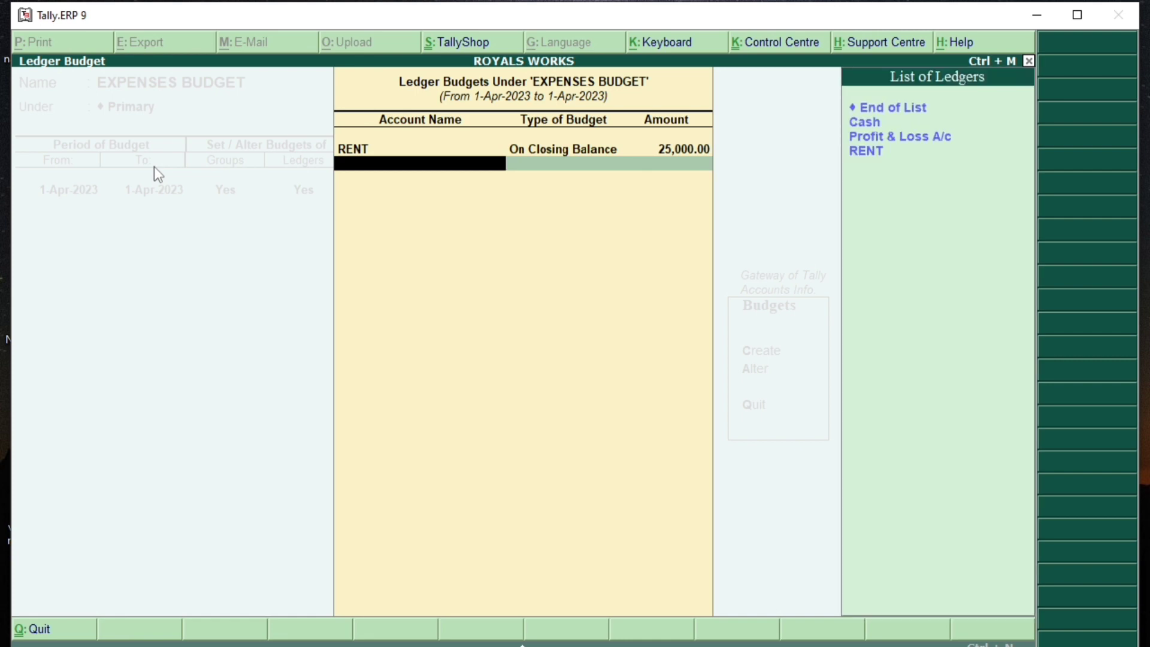
key("alt+c")
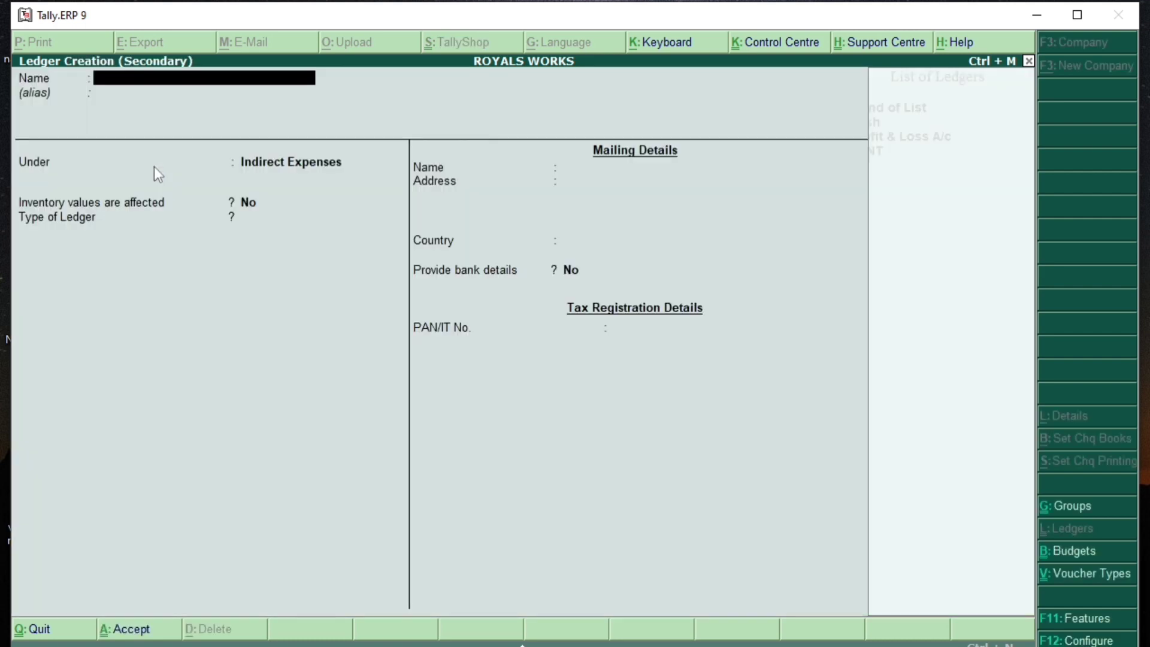
Step: Create a SALARY ledger under Indirect Expenses with a 20,000 closing-balance budget
type("SALARY")
key("Return")
key("Return")
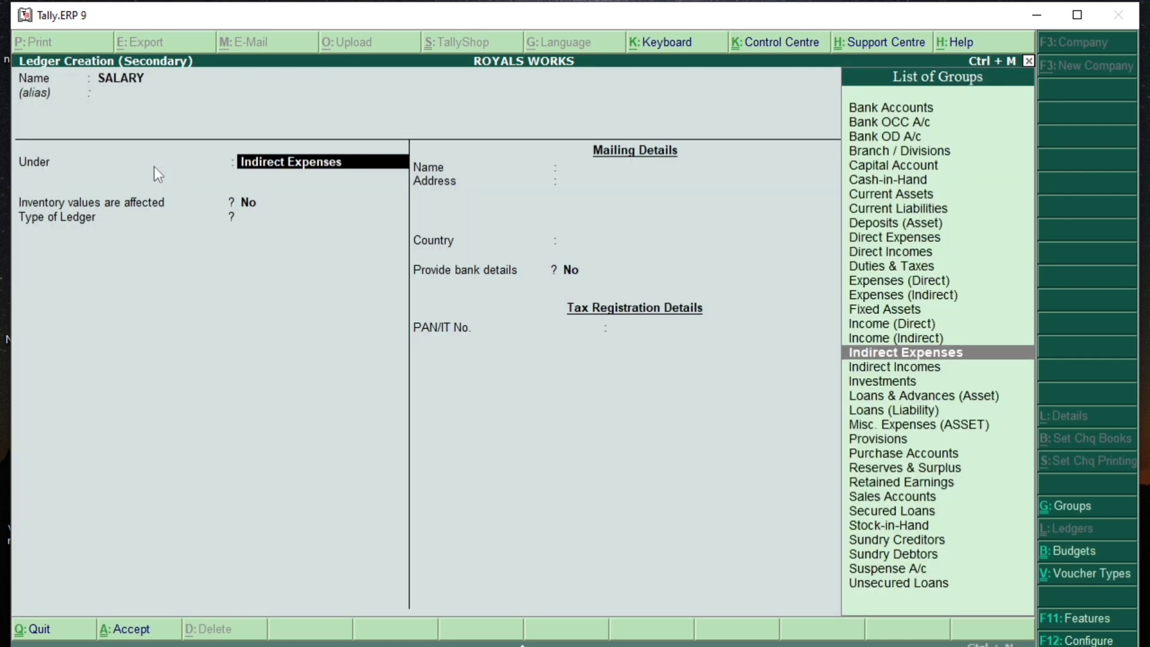
key("Return")
key("Return")
key("Return")
key("Return")
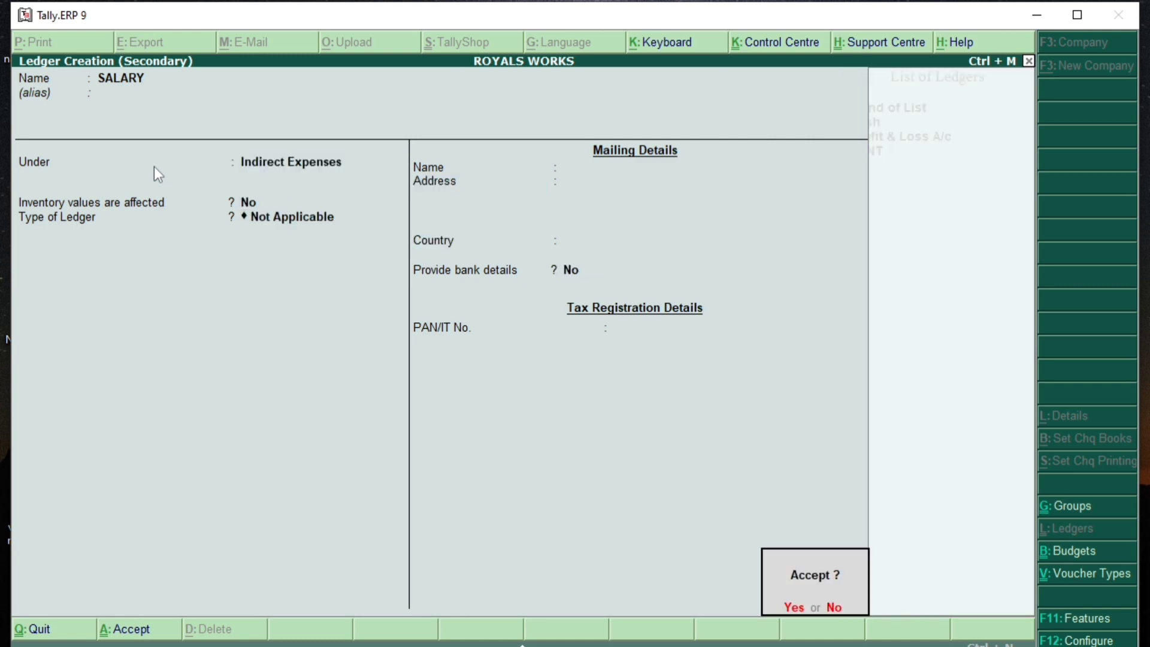
key("Return")
key("Return")
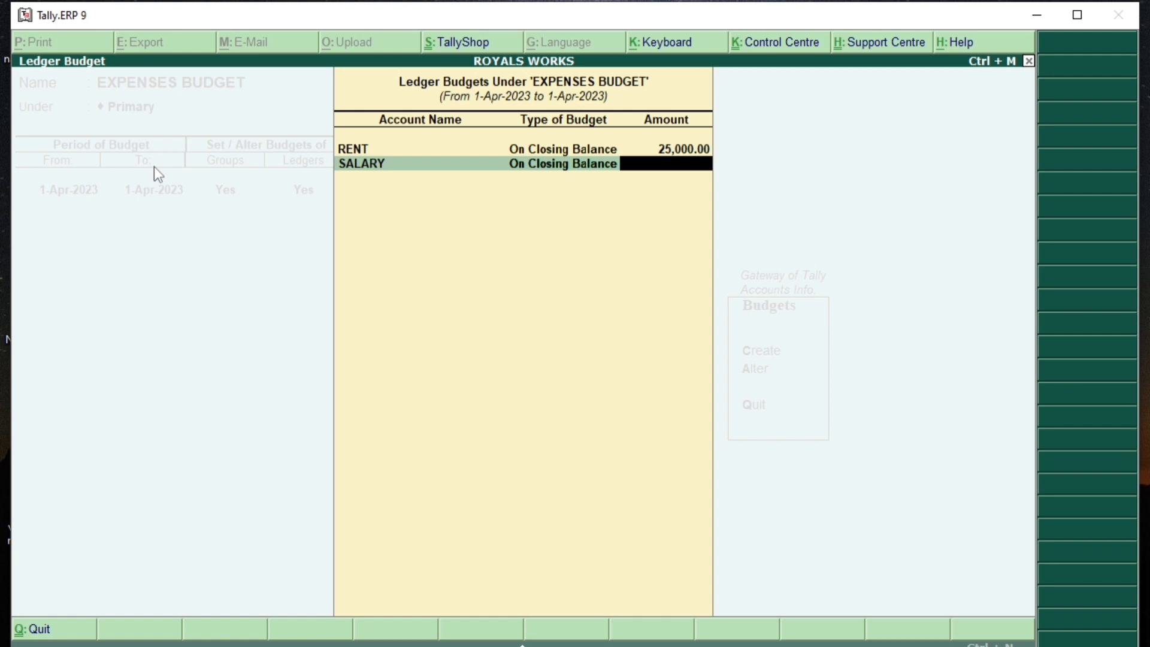
type("20000")
key("Return")
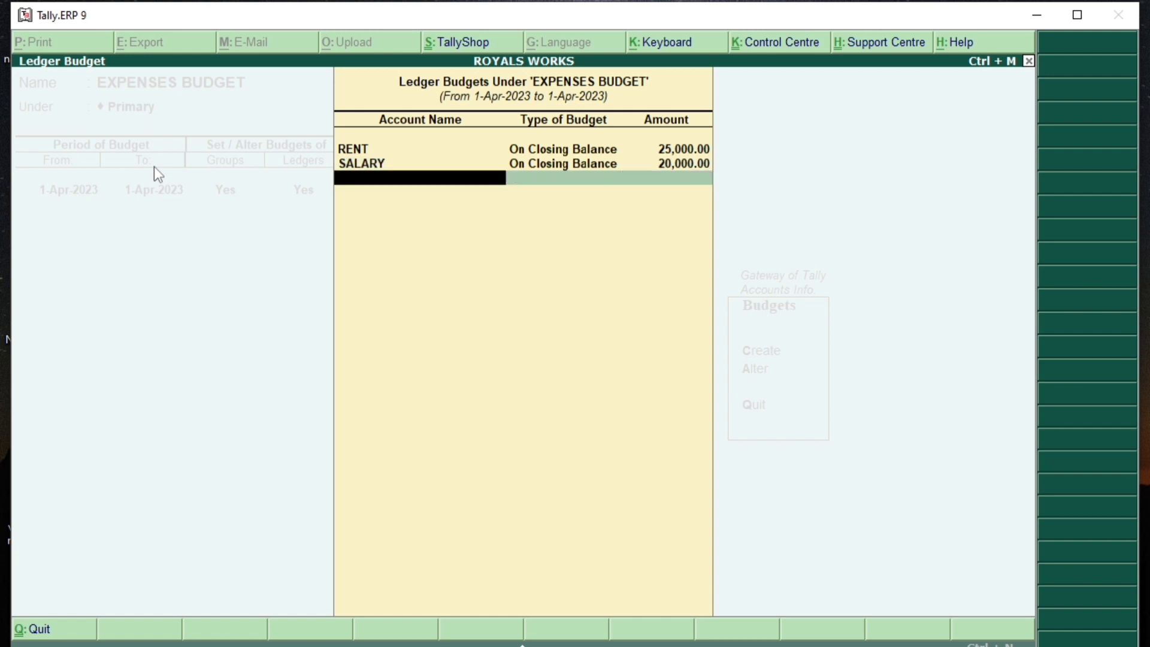
Step: Create a COMMISSION ledger under Indirect Expenses with a 20,000 closing-balance budget
key("alt+c")
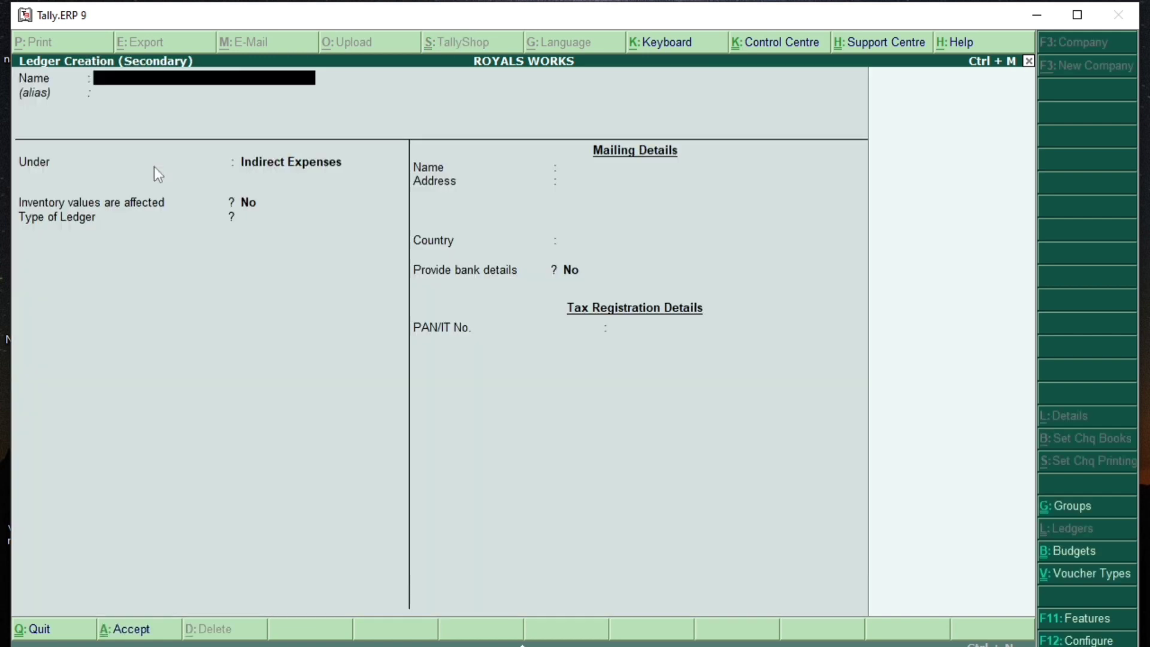
type("COMMISSION")
key("Return")
key("Return")
key("Return")
key("Return")
key("Return")
key("Return")
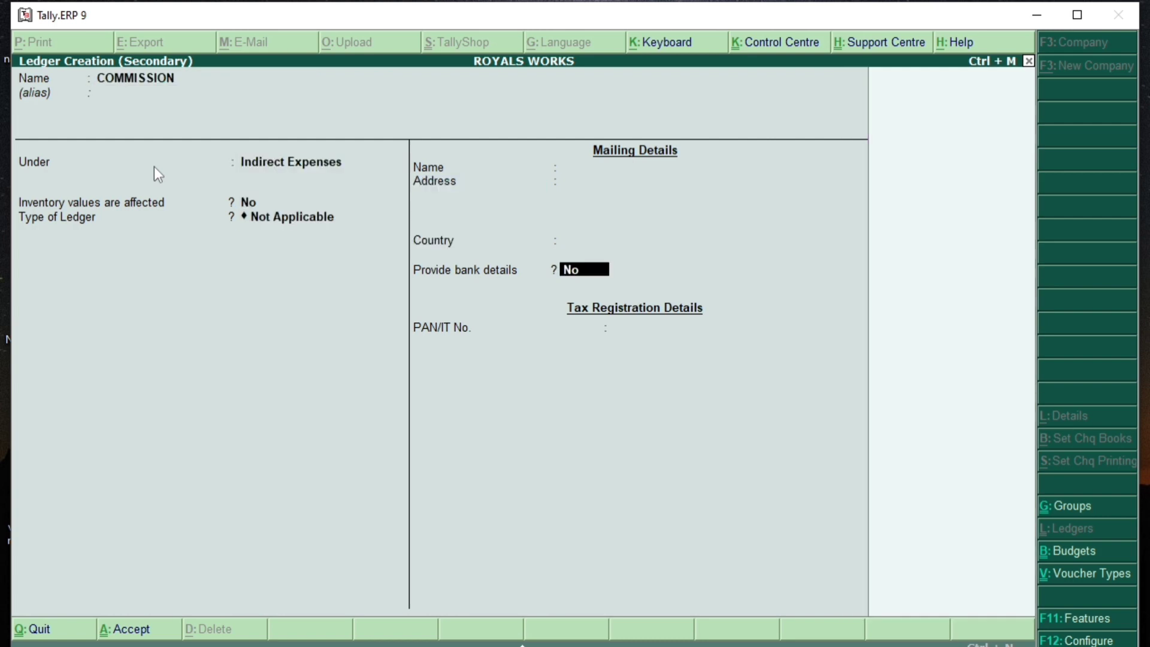
key("Return")
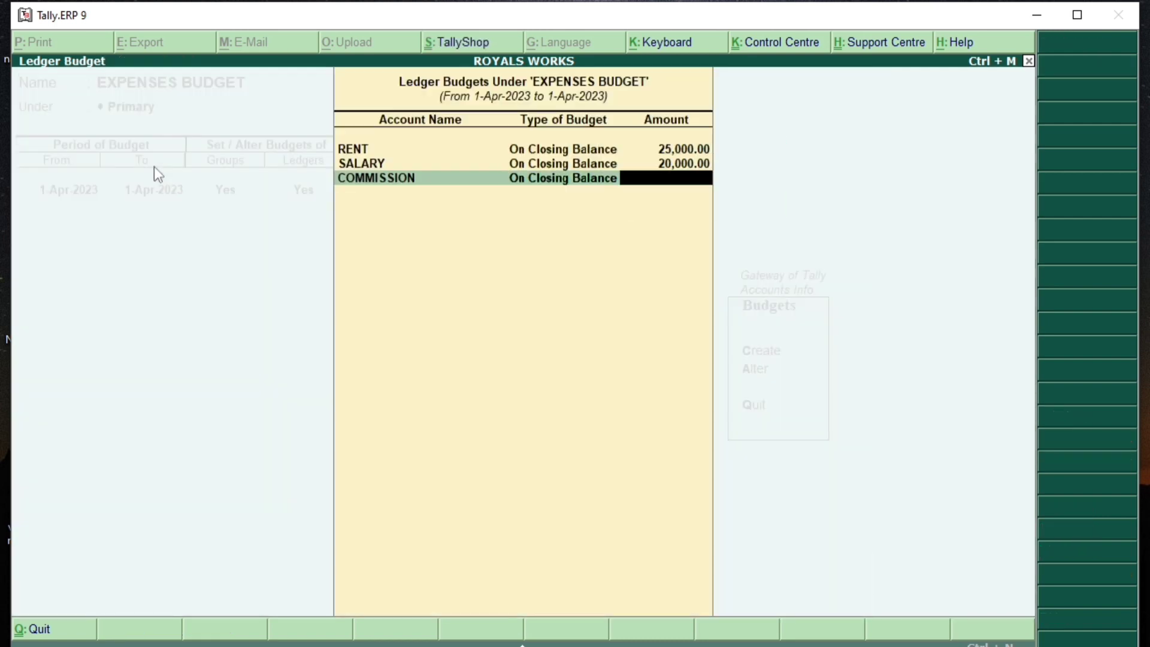
type("20,000")
key("Return")
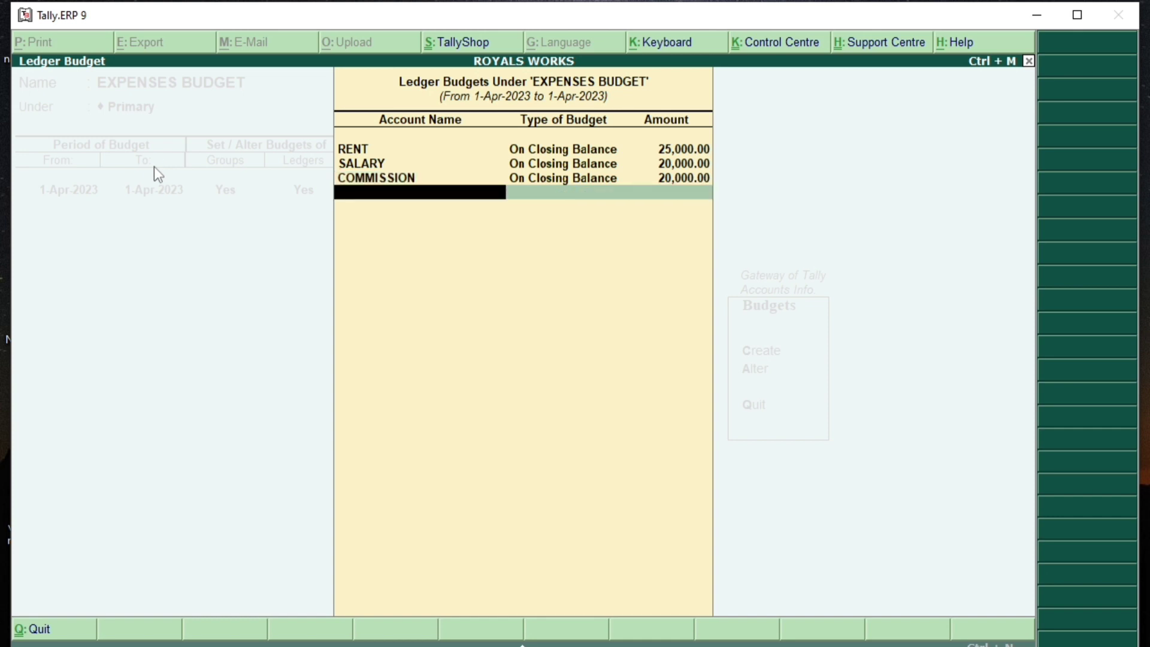
key("alt+c")
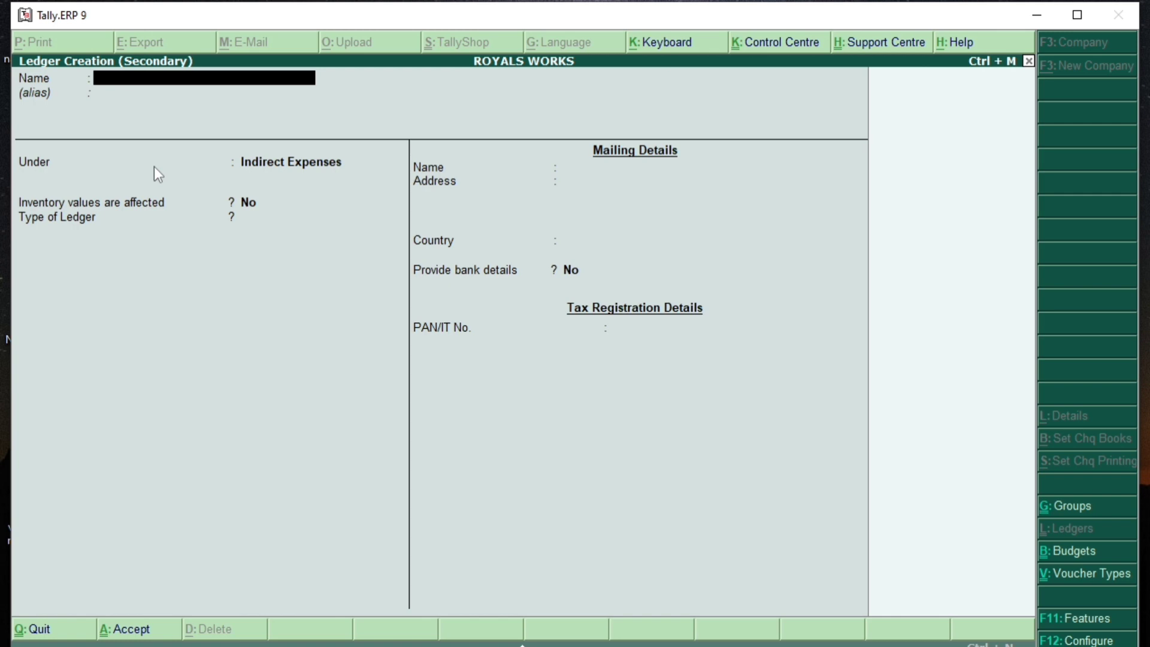
Step: Create an INTEREST ledger under Indirect Expenses with a 25,000 budget
type("INTEREST")
key("Return")
key("Return")
key("Return")
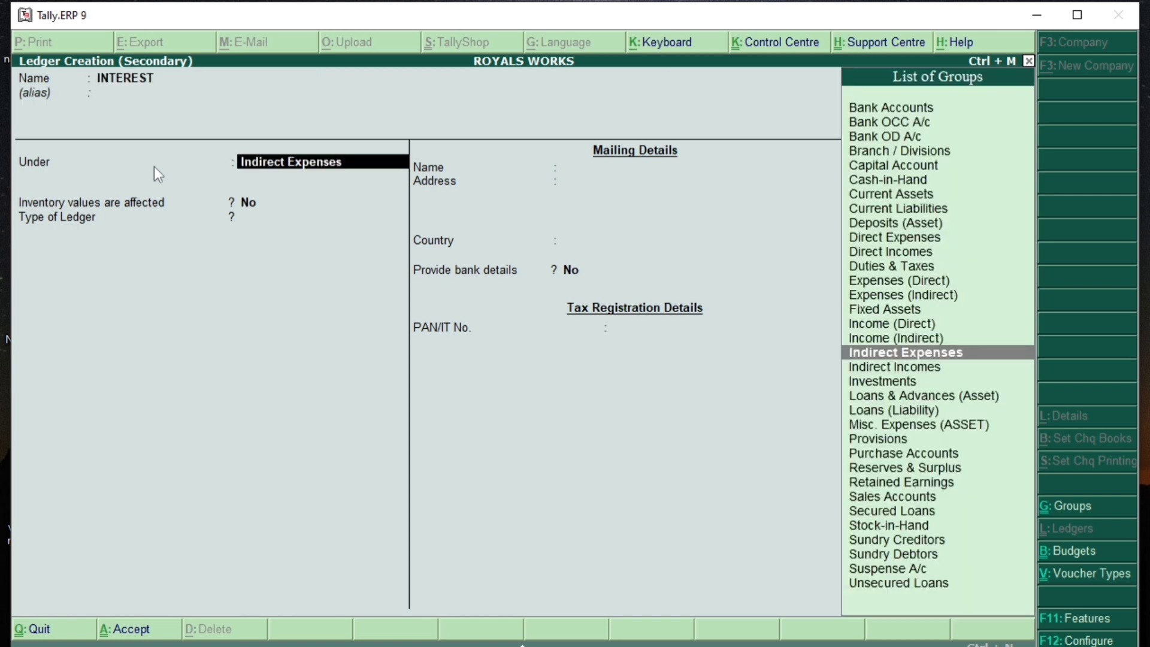
key("Return")
key("Return")
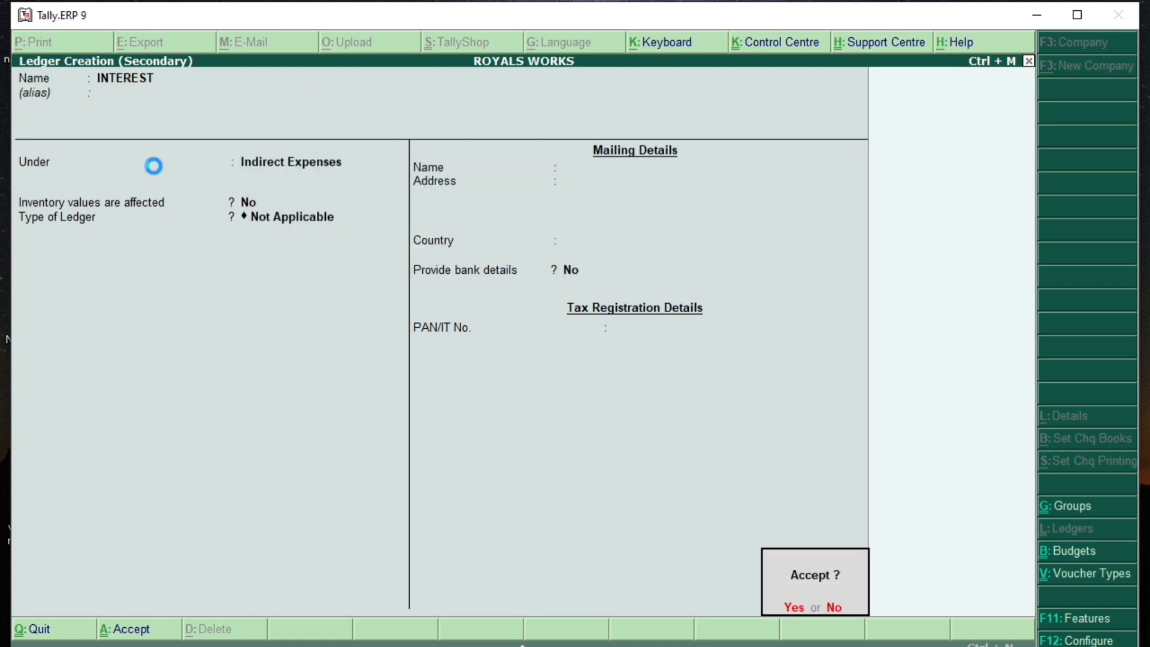
key("Return")
key("Return")
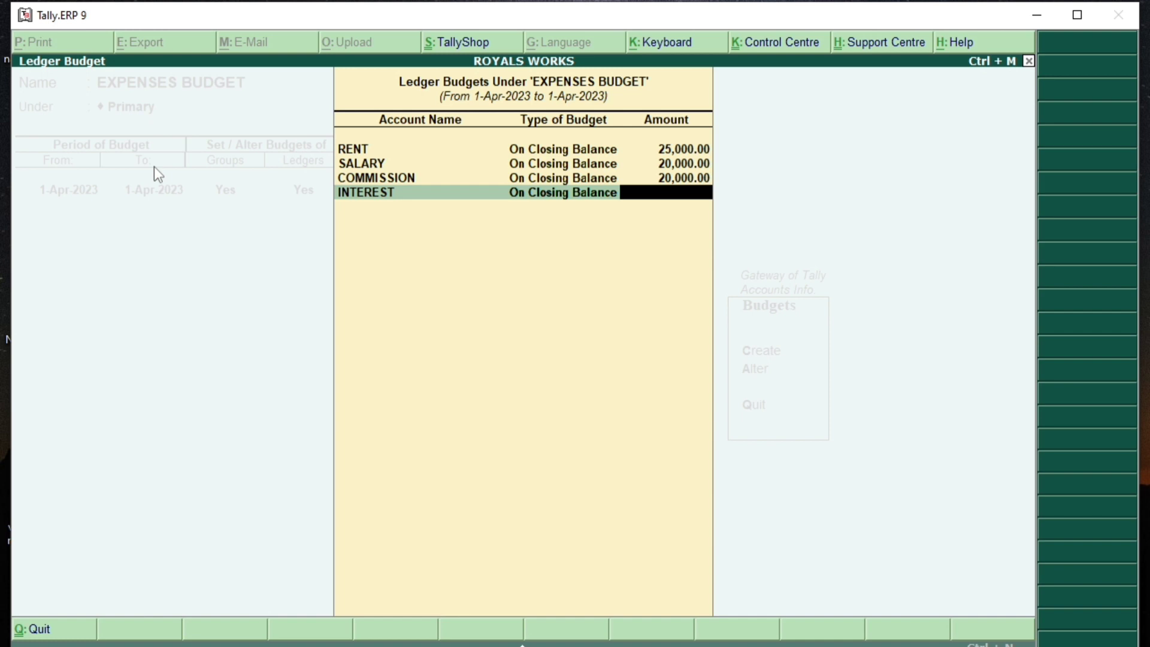
type("25000")
key("Return")
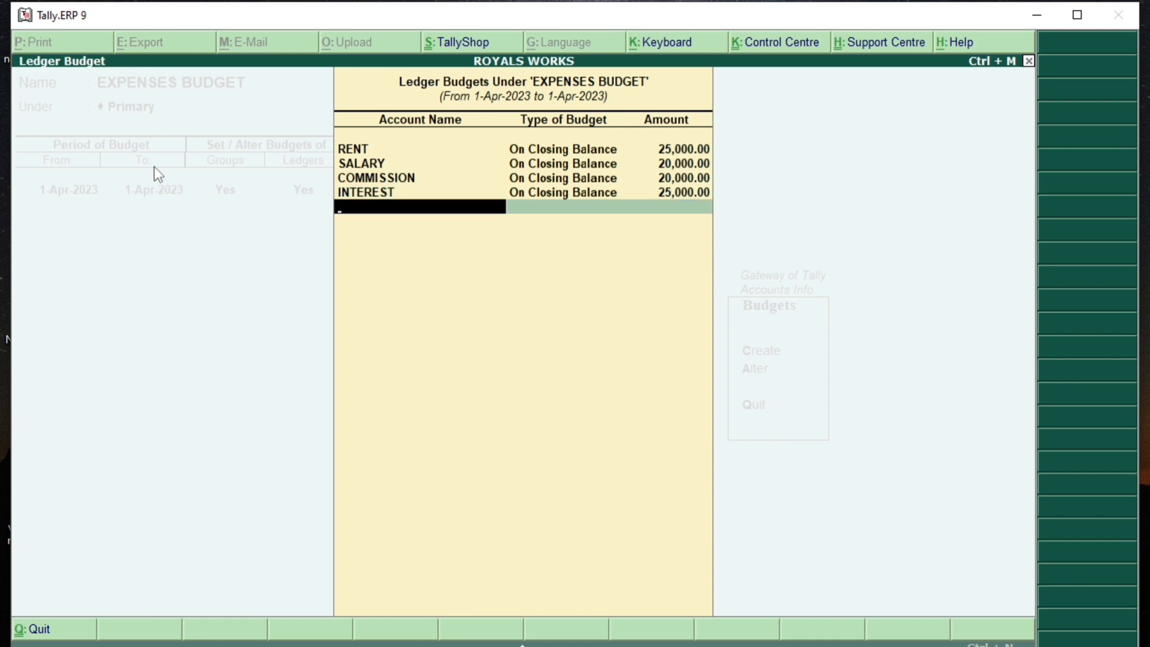
Step: Create an AUDIT FEES ledger with a 10,000 budget and finish the ledger budgets
key("alt+c")
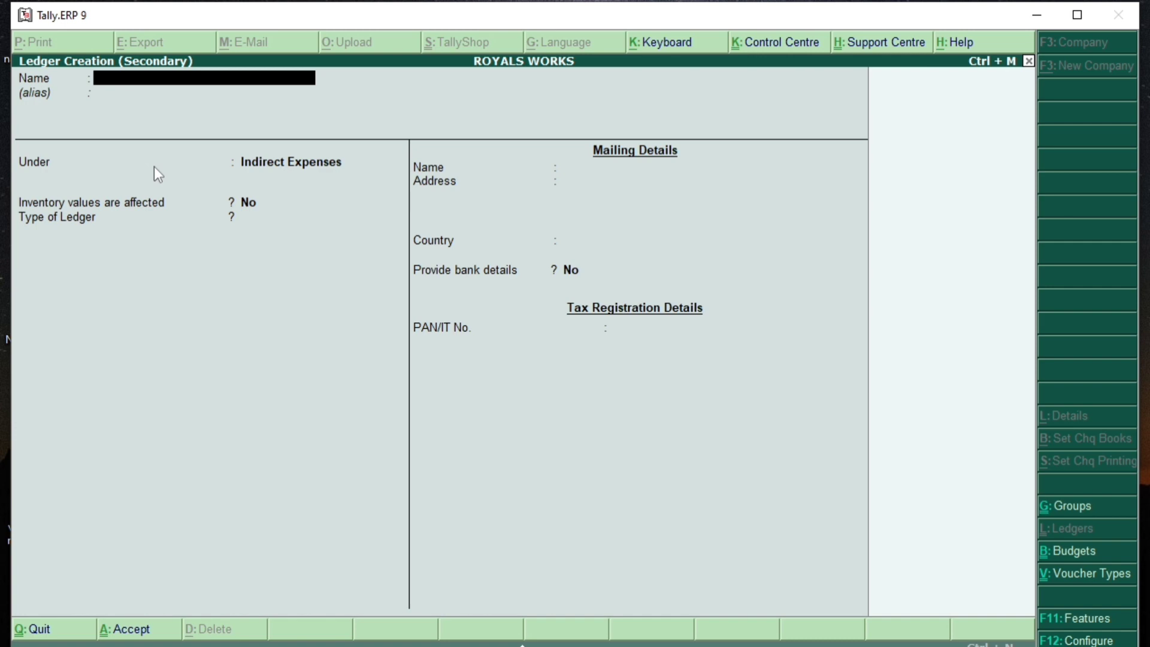
type("AUDIT FEES")
key("Return")
key("Return")
key("Return")
key("Return")
key("Return")
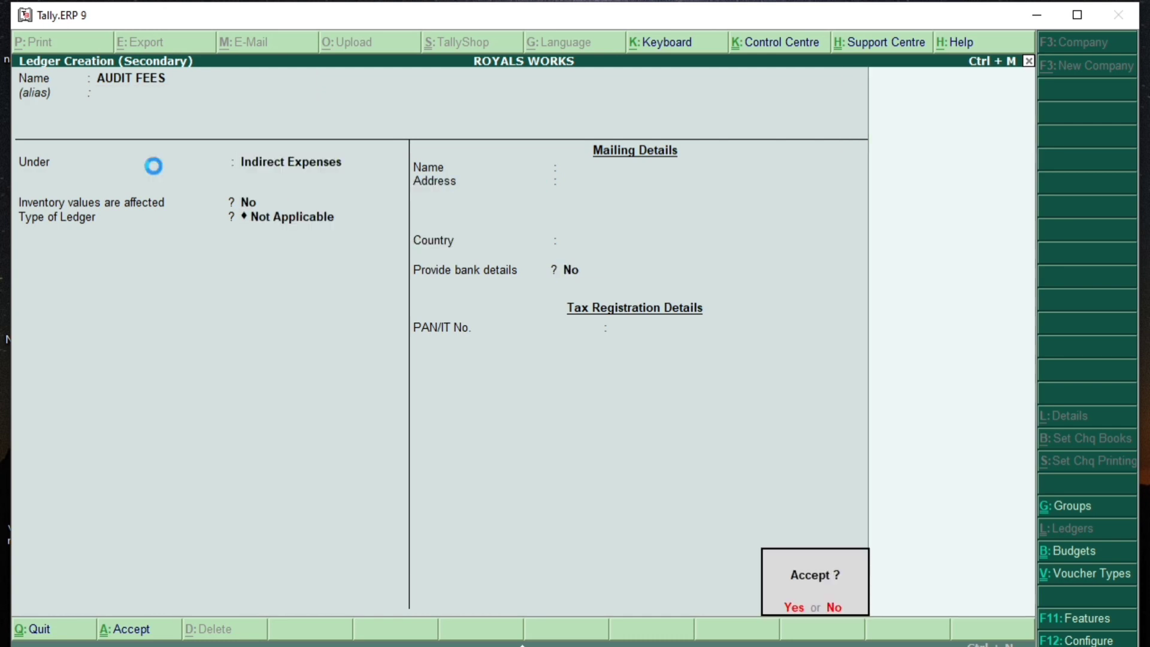
key("Return")
key("Return")
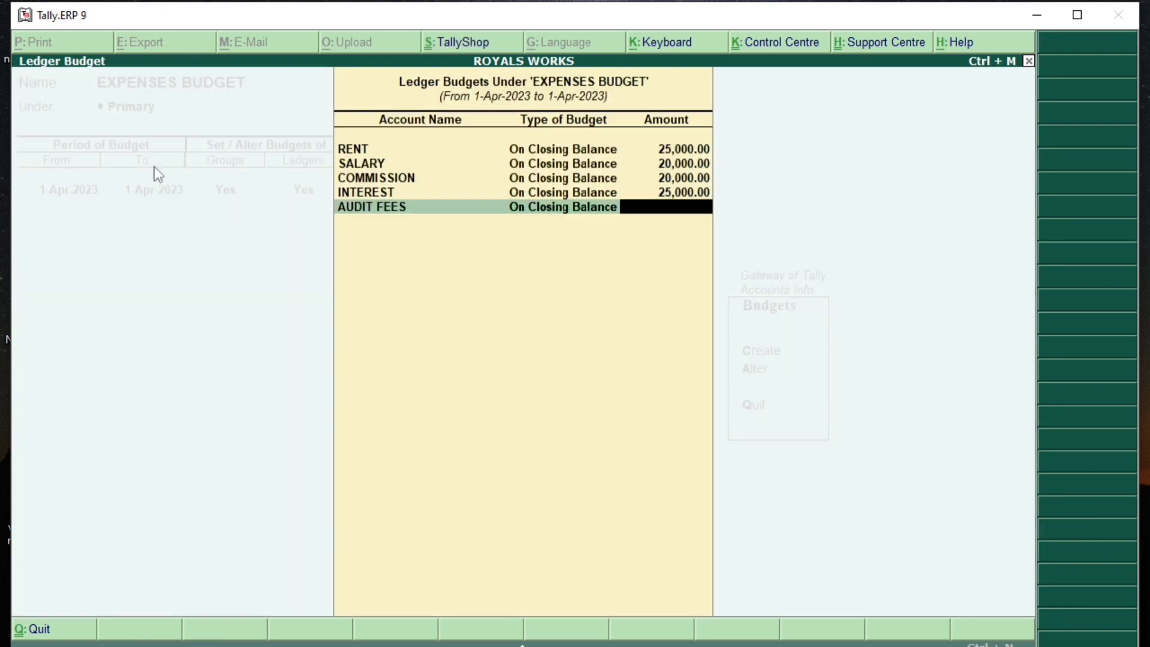
type("10000")
key("Return")
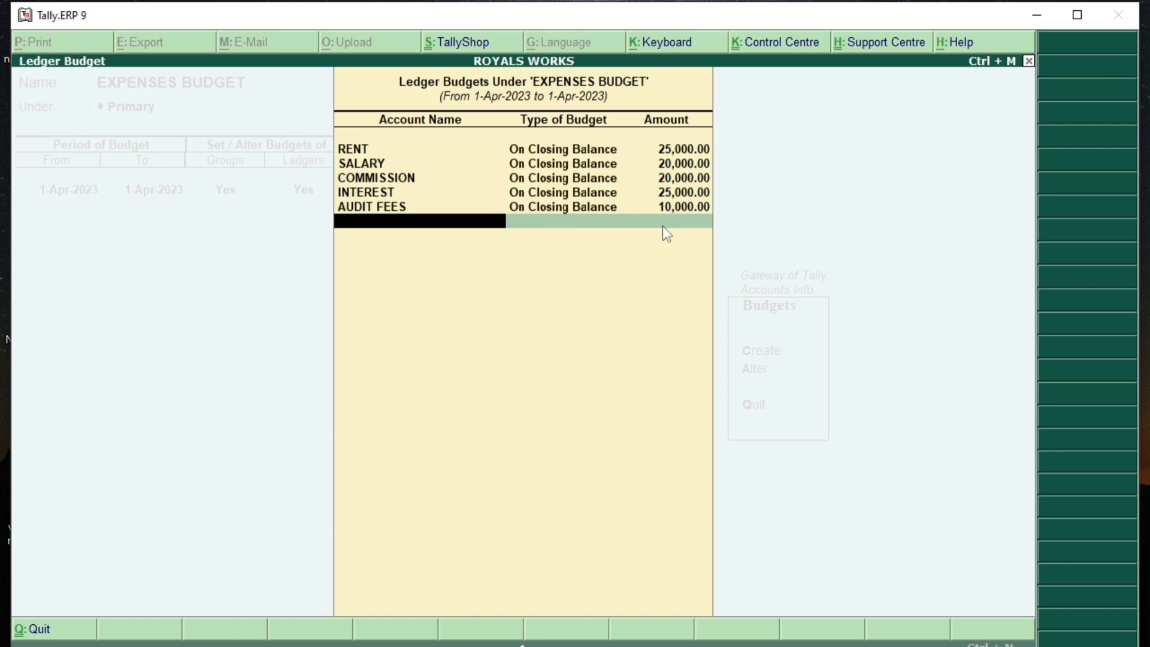
key("Return")
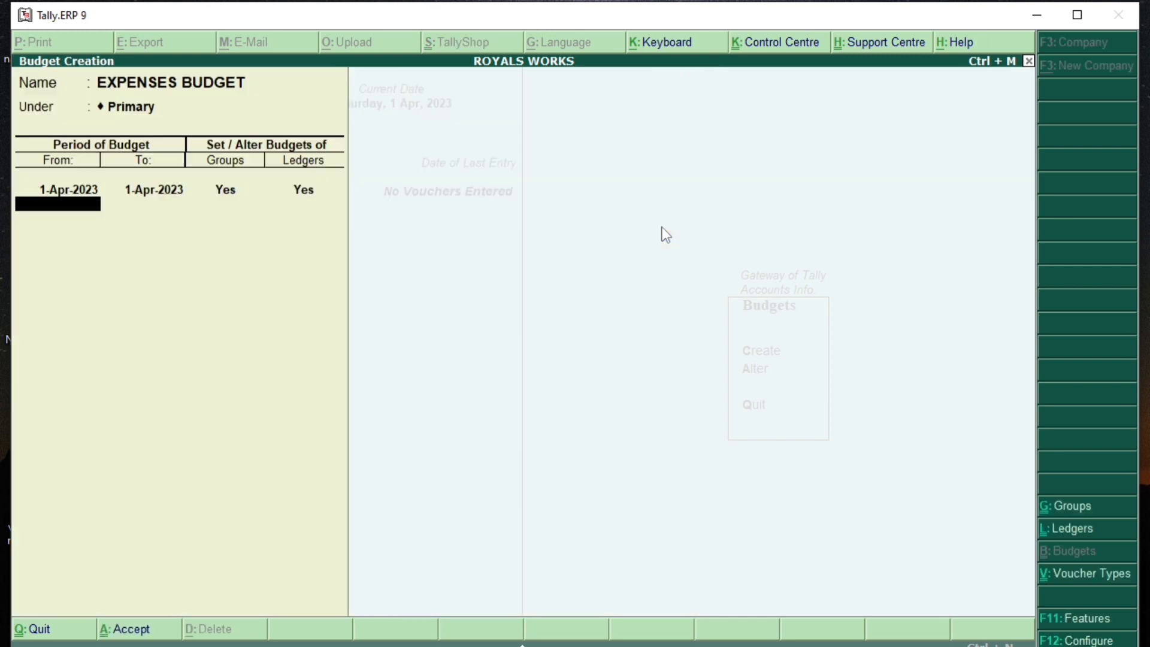
Step: Save EXPENSES BUDGET and reopen it in Budget Alteration
key("Return")
key("Return")
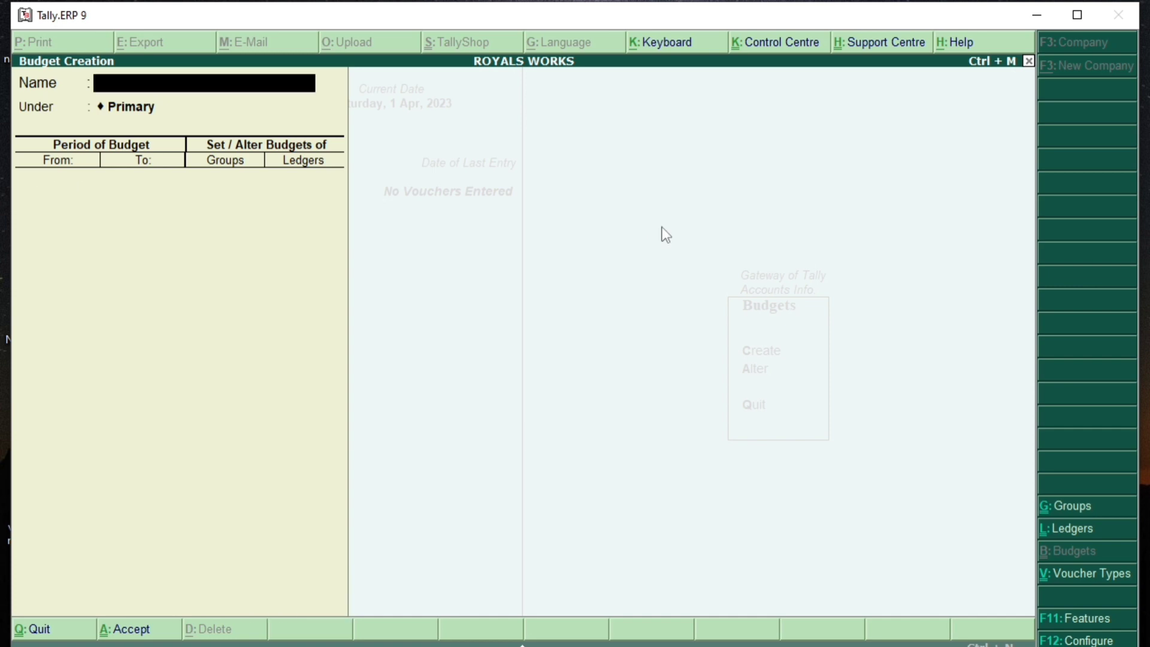
key("Escape")
key("Return")
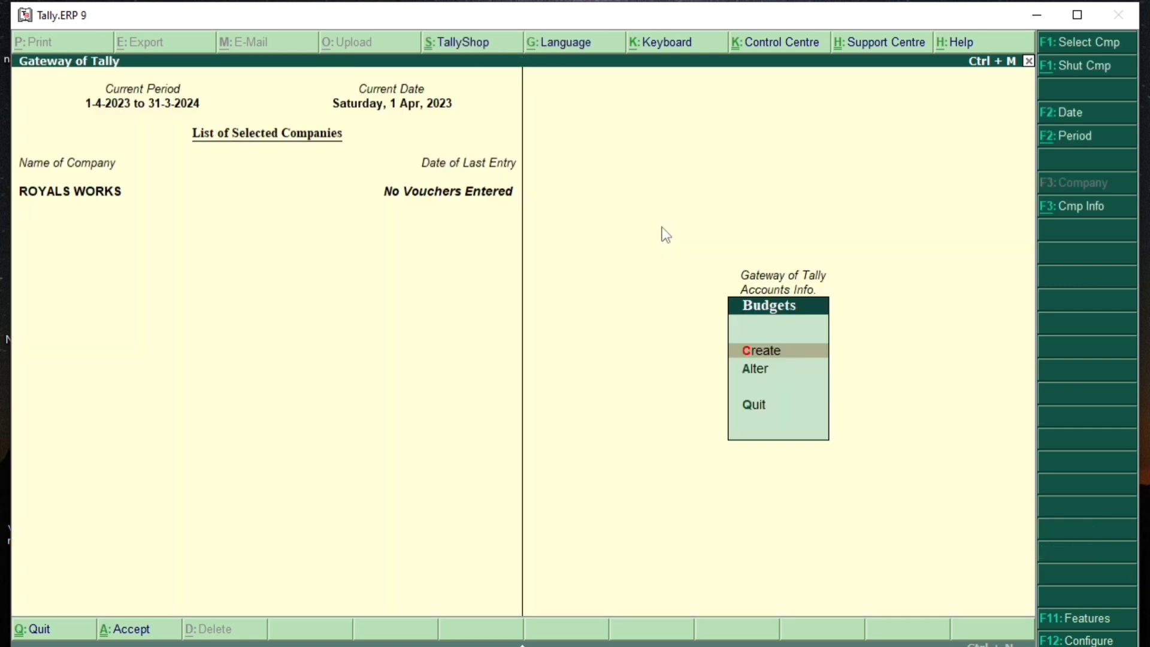
key("Down")
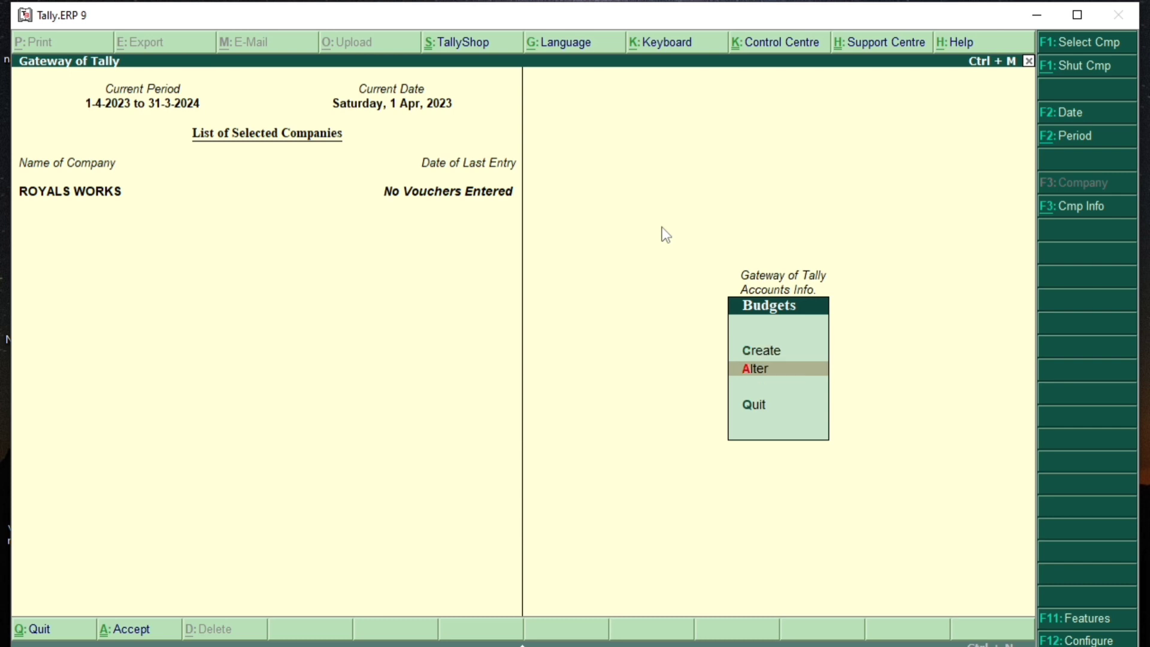
key("Return")
key("Return")
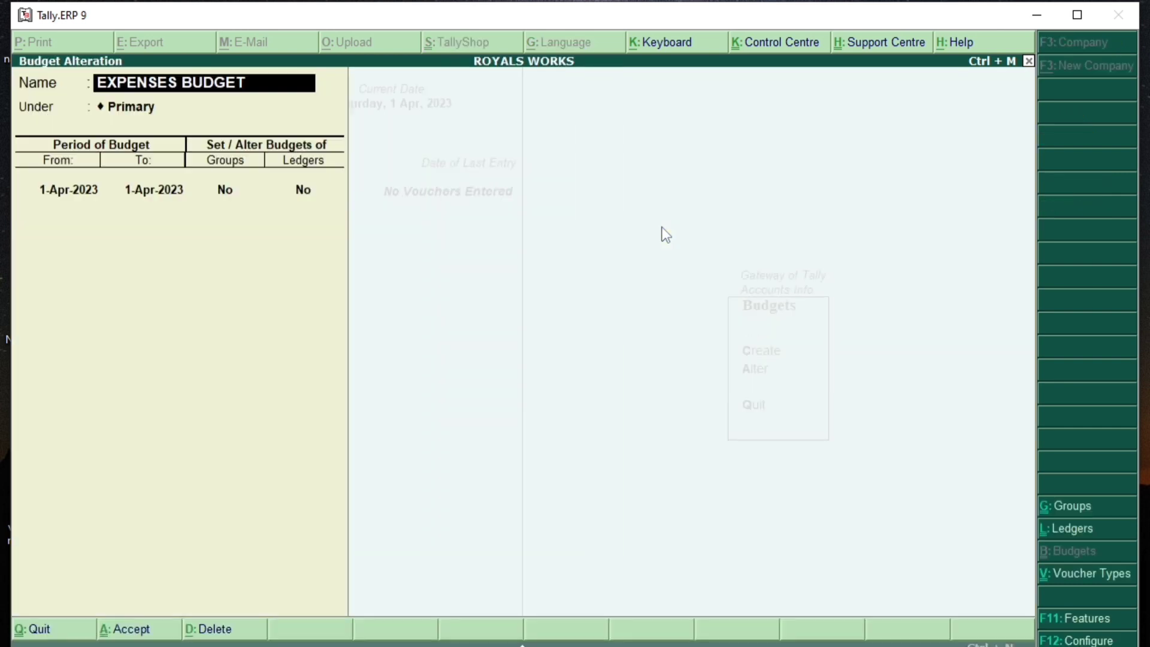
Step: Set group and ledger budgets to Yes and review all five ledger budget amounts
key("Return")
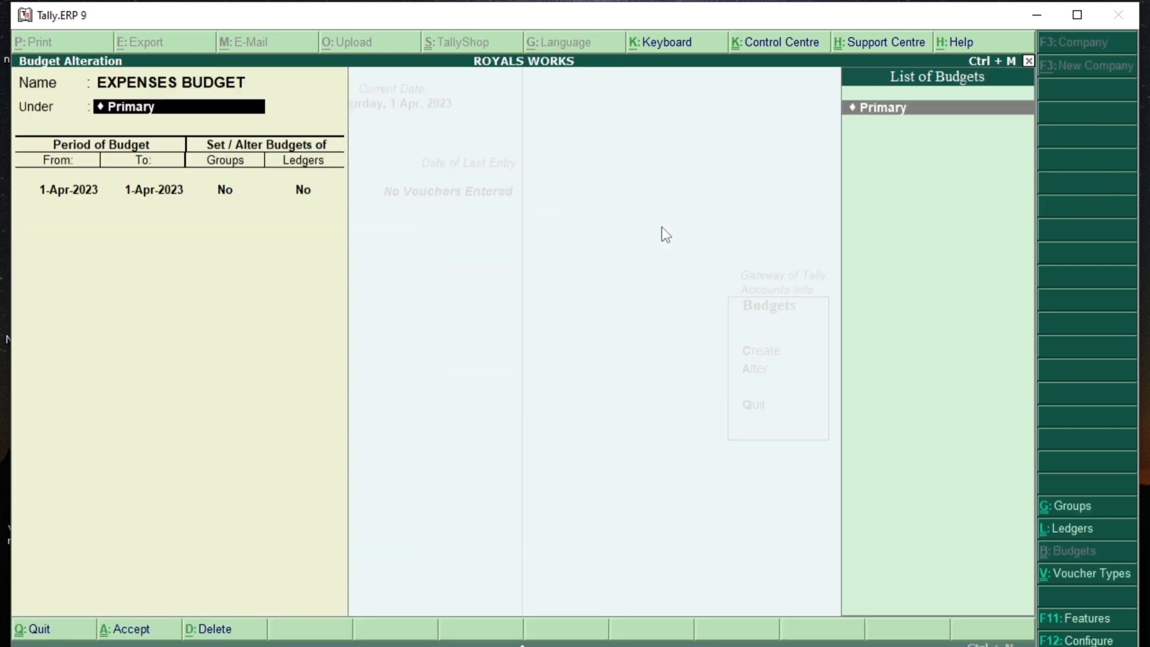
key("Return")
key("Return")
key("Return")
type("y")
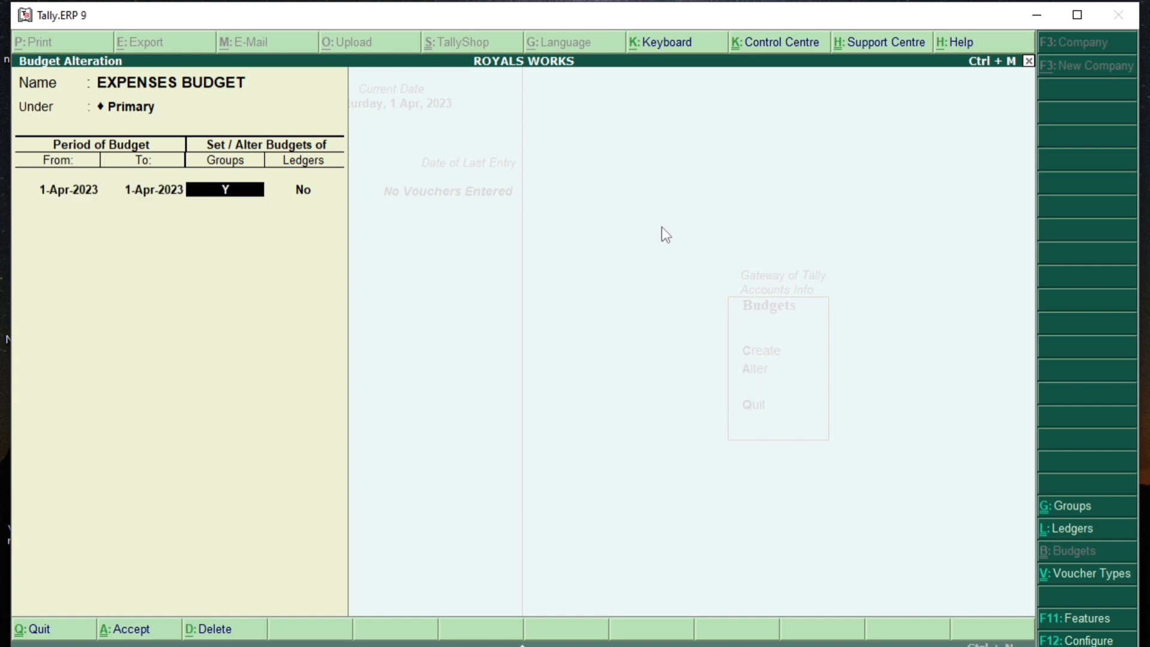
key("Return")
key("Return")
key("Return")
key("Return")
key("Return")
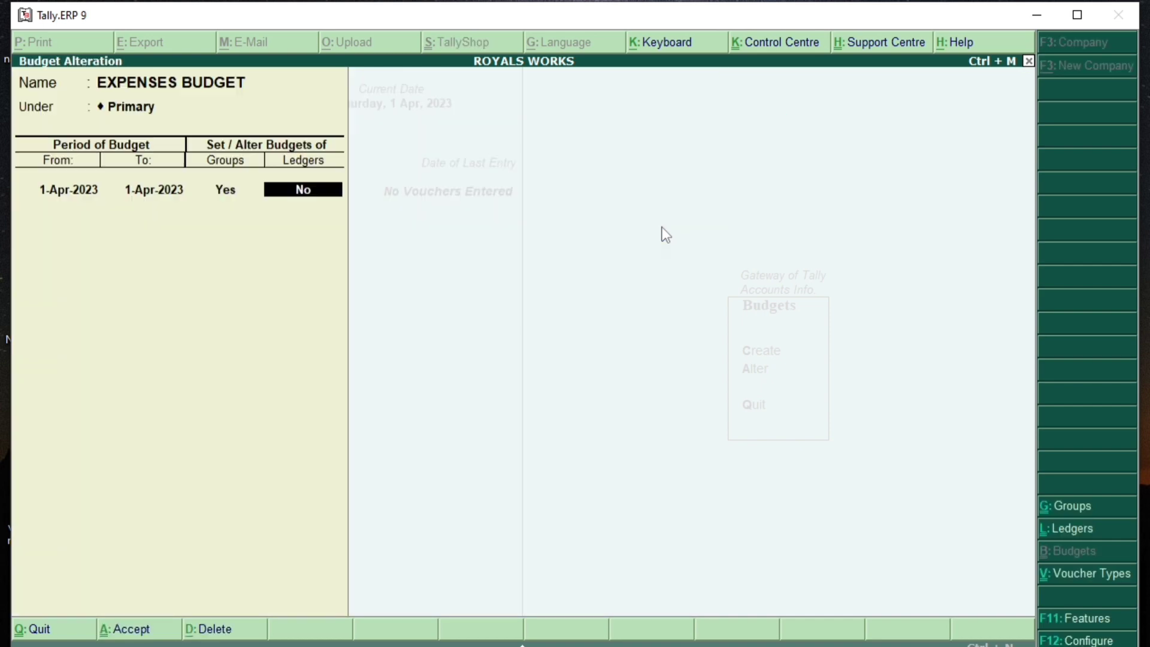
key("Return")
key("BackSpace")
type("y")
key("Return")
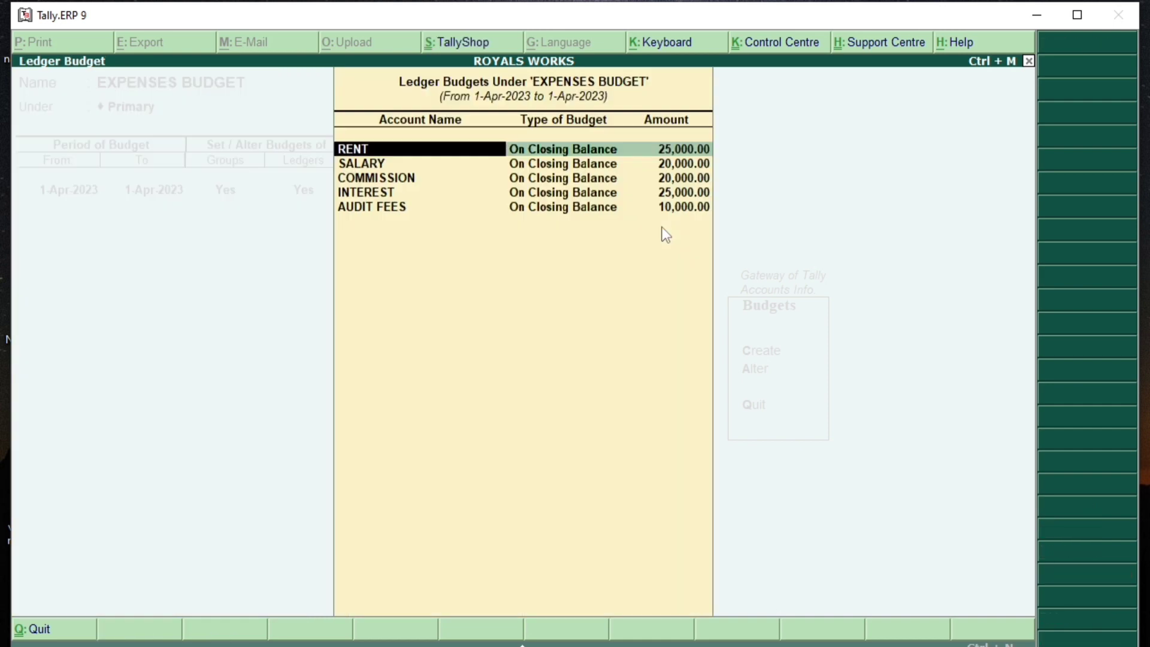
key("Return")
key("Return")
key("Return")
key("Return")
key("Return")
key("Return")
key("Return")
key("Return")
key("Return")
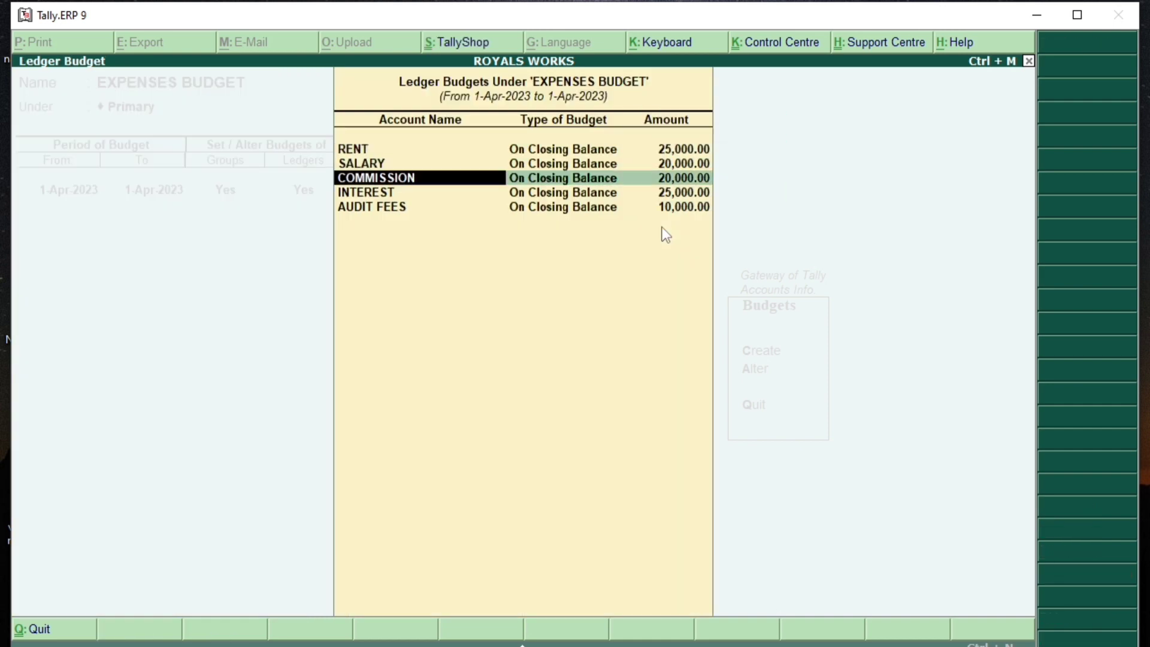
key("Return")
key("Return")
key("Return")
key("Return")
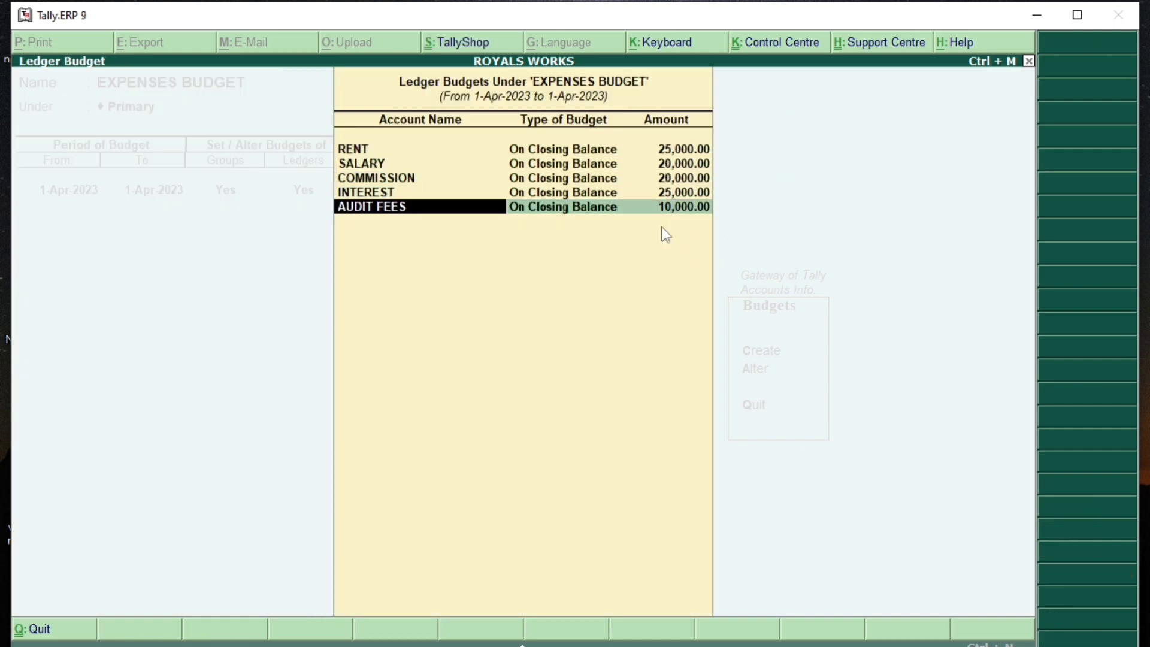
key("Return")
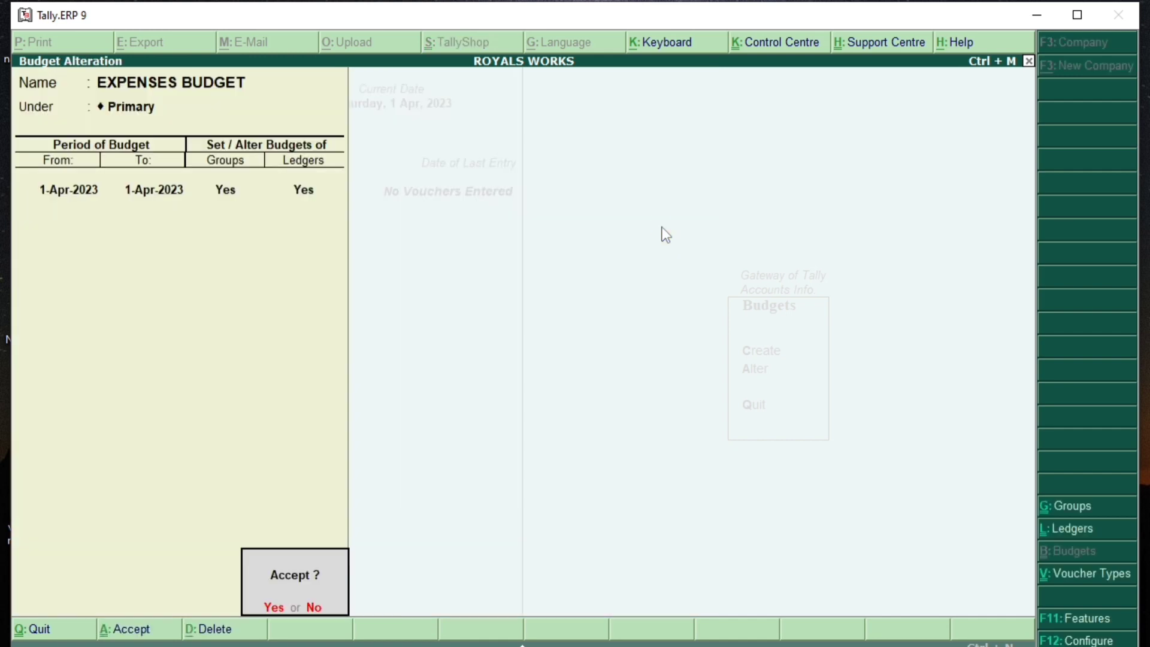
key("Return")
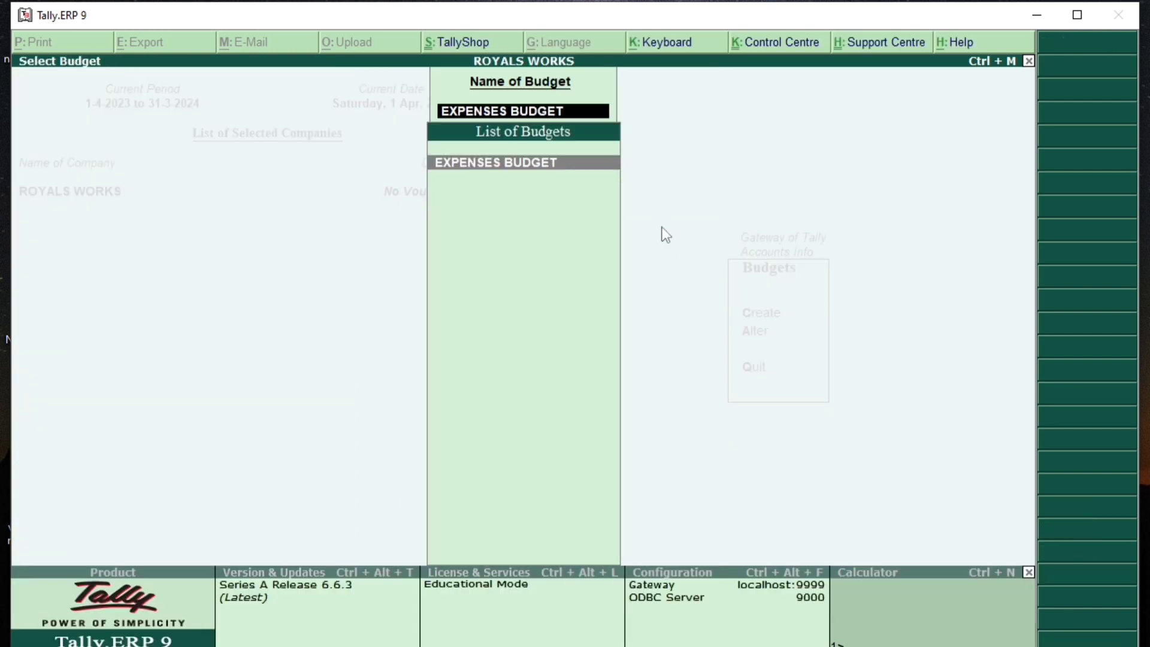
Step: View the Profit & Loss A/c and drill into Indirect Expenses
key("Escape")
key("Escape")
key("Escape")
key("Escape")
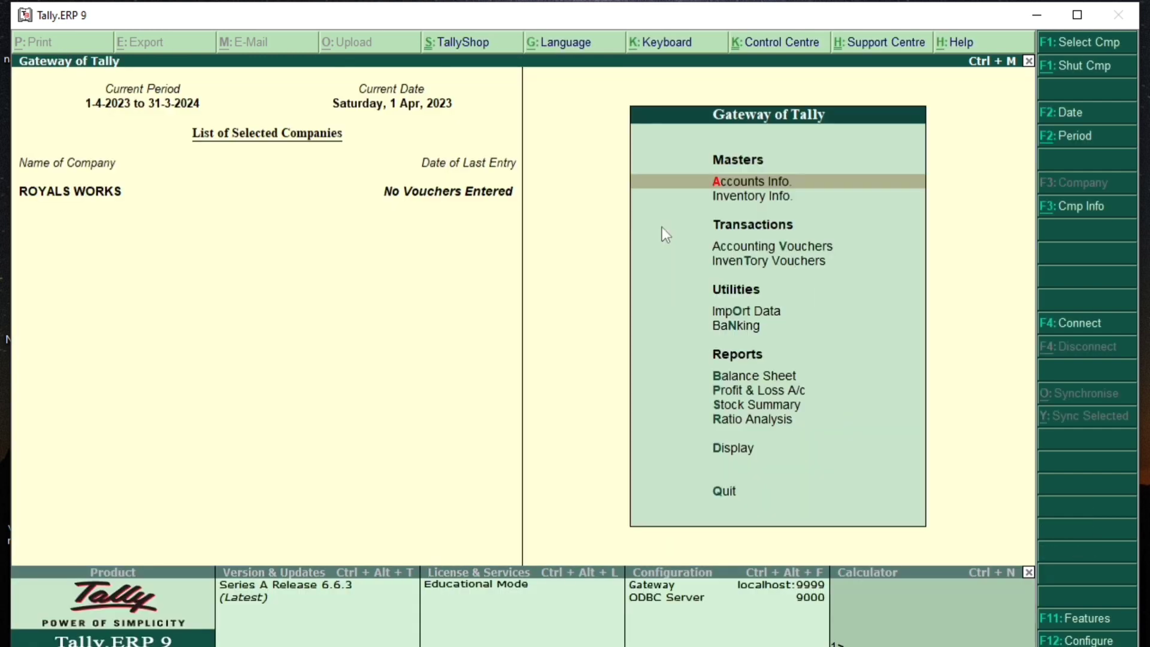
key("Down")
key("Down")
key("Down")
key("Down")
key("Down")
key("Down")
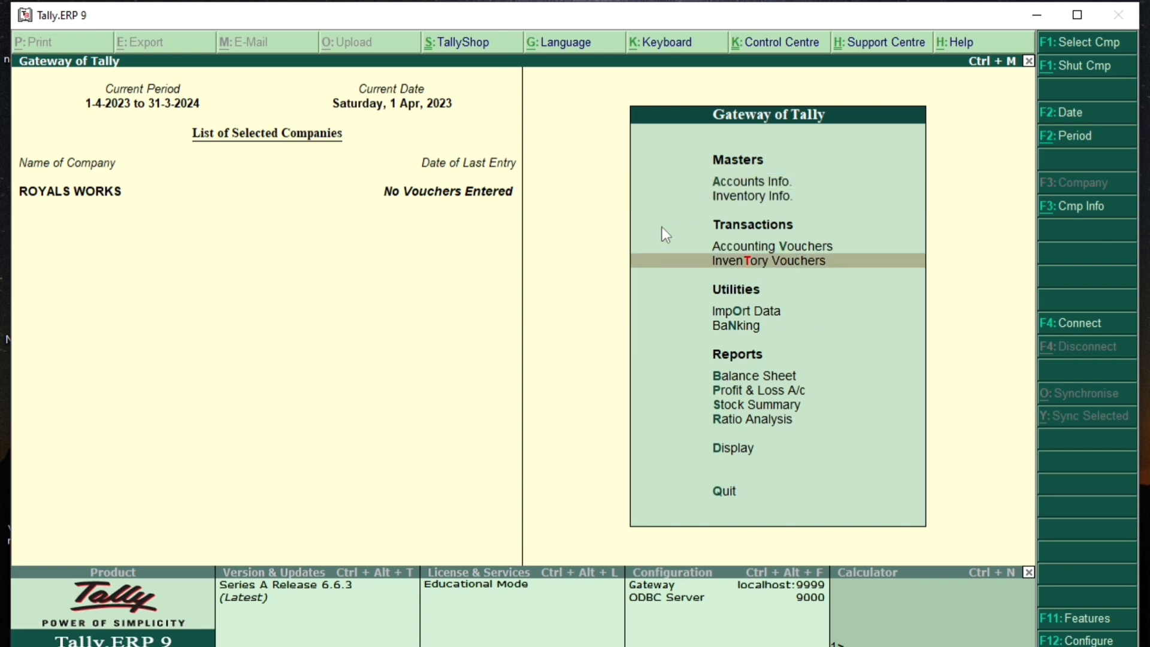
key("Down")
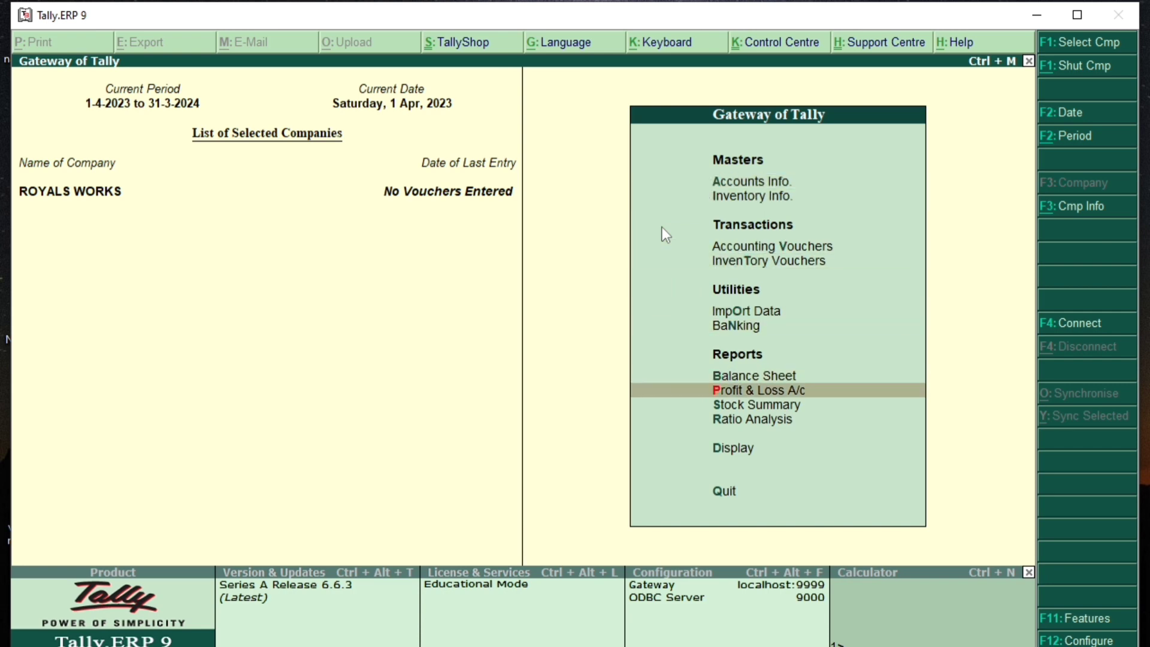
key("Return")
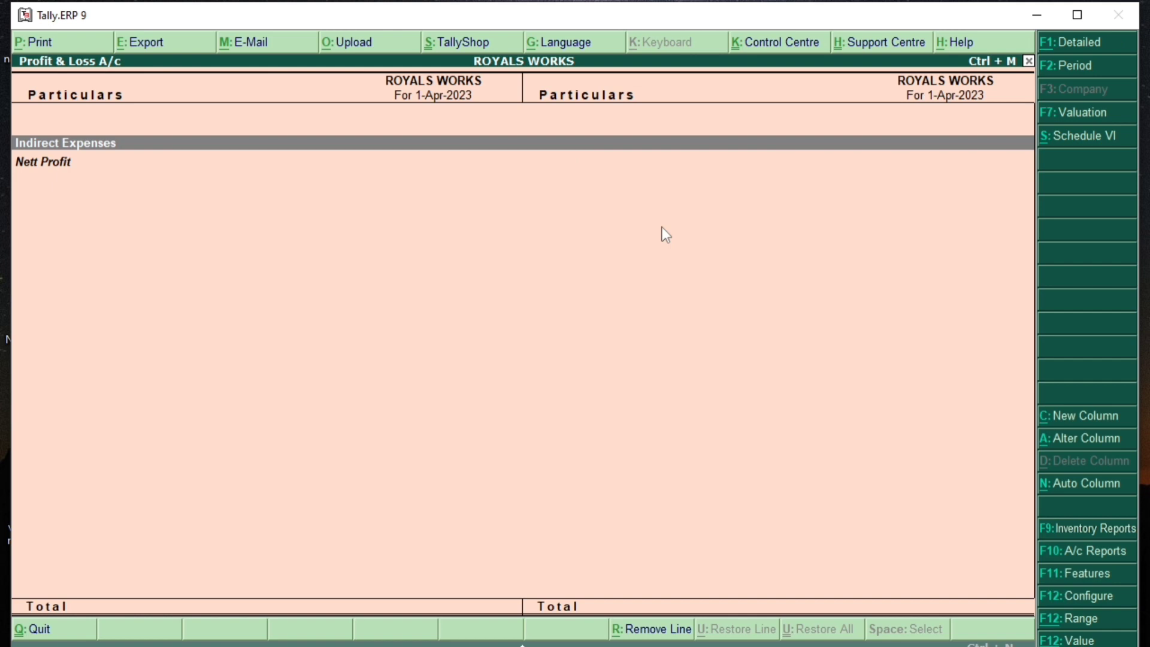
key("Return")
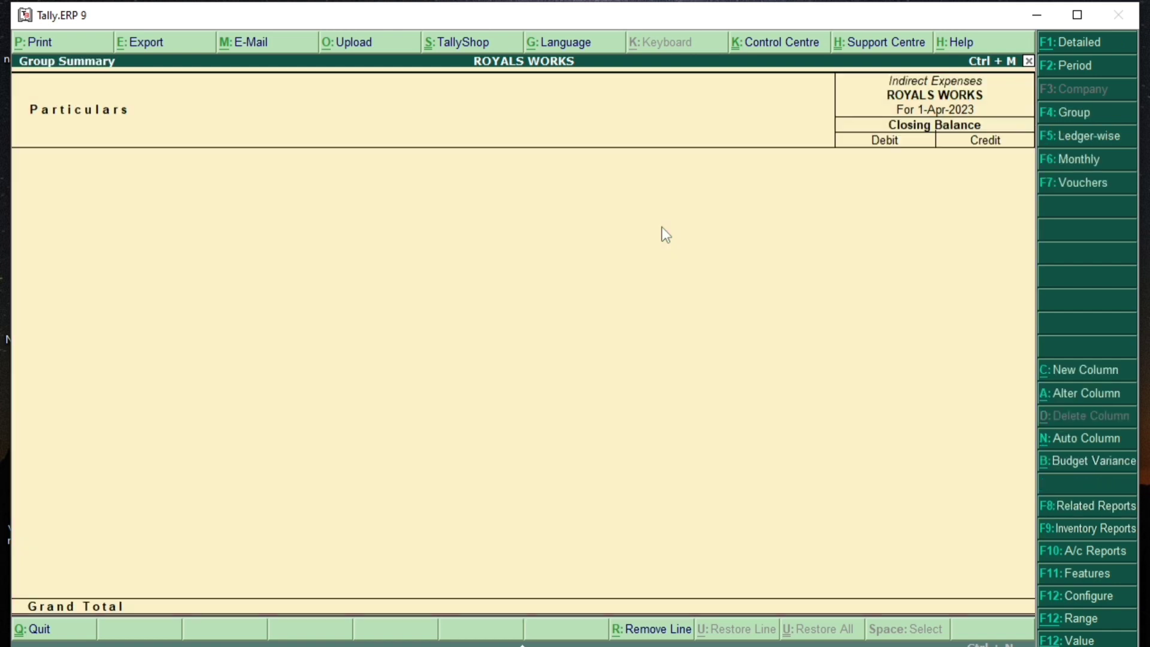
key("Escape")
key("Down")
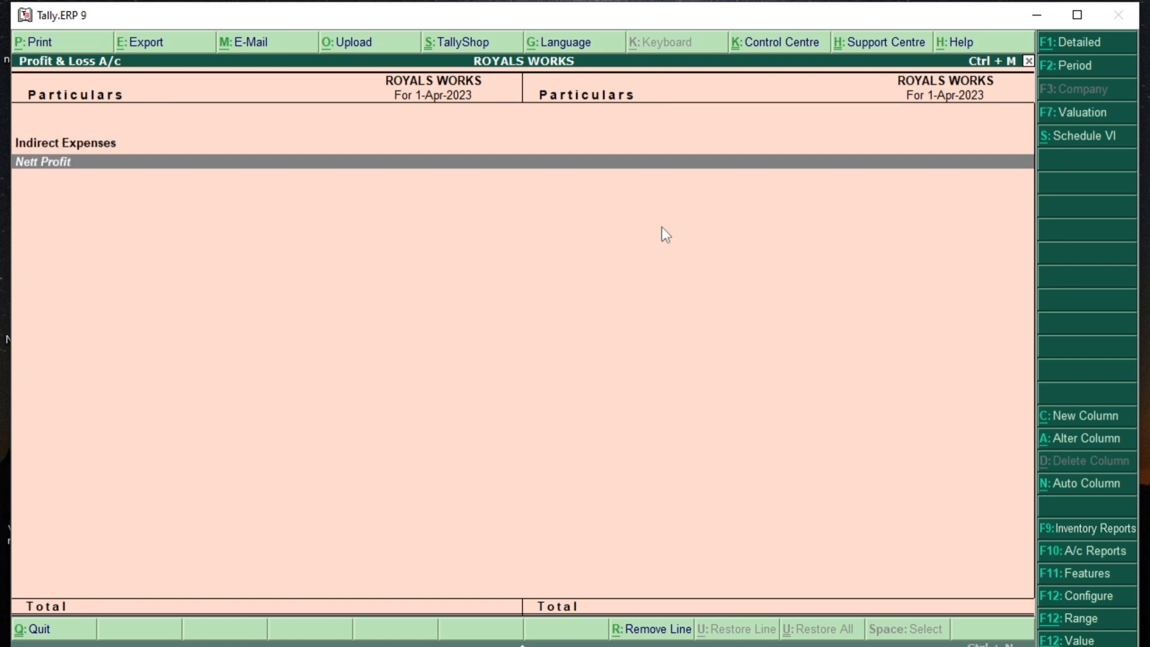
key("Escape")
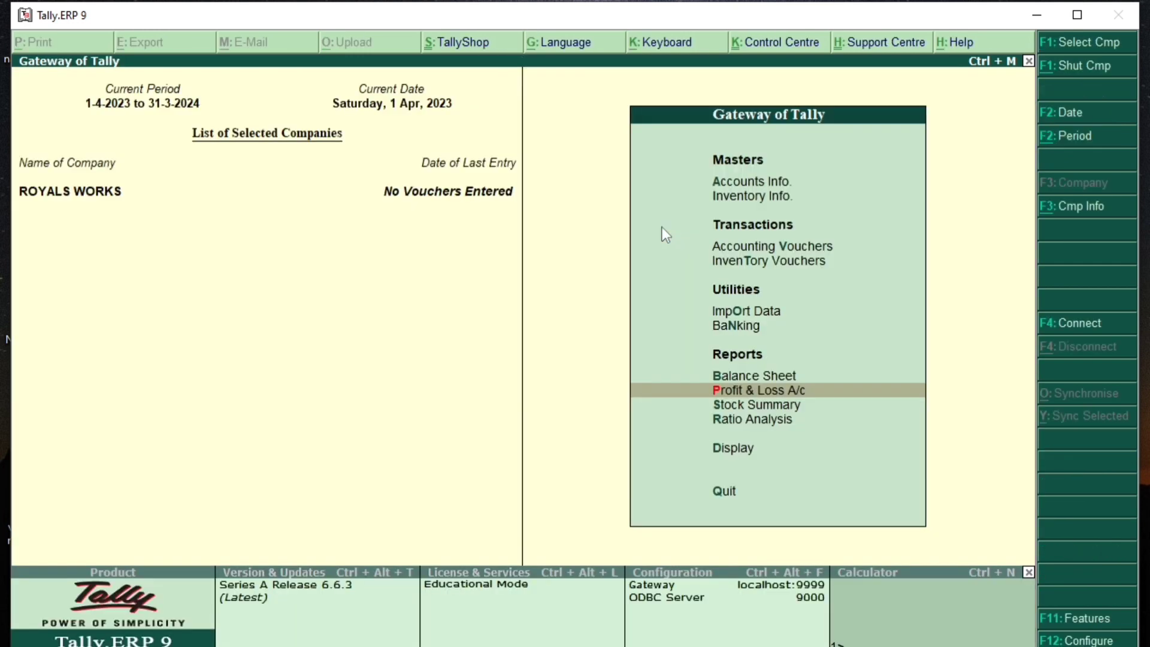
Step: Glance at the Balance Sheet, then decline quitting Tally to stay at Gateway
key("Up")
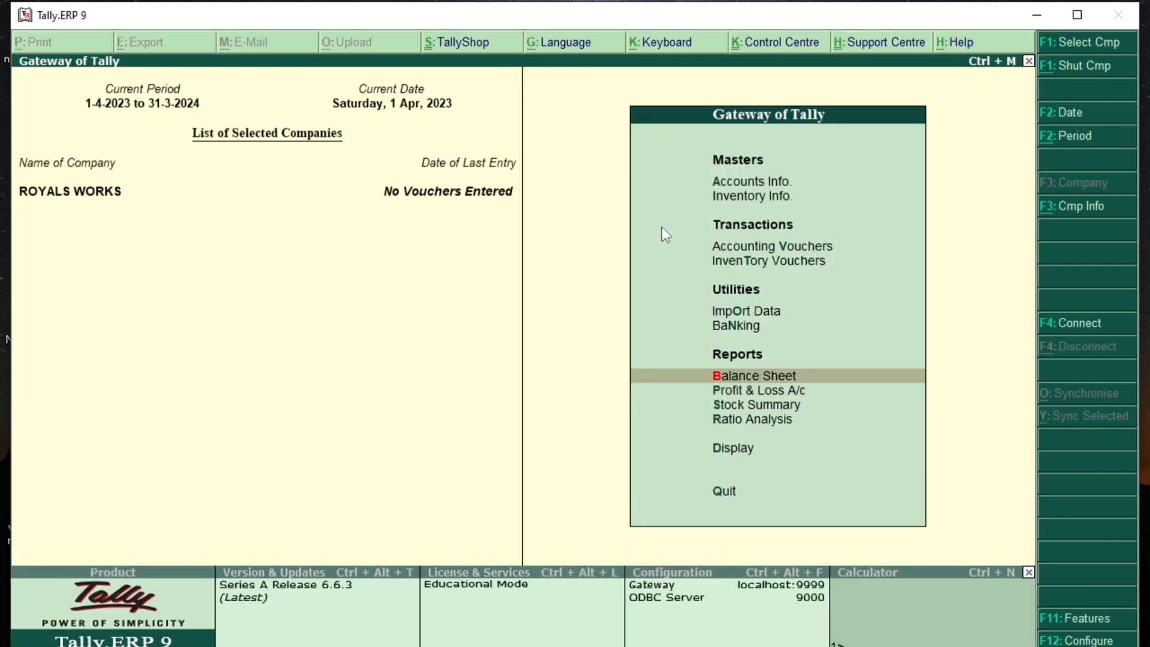
key("Return")
key("Escape")
key("Down")
key("Down")
key("Down")
key("Escape")
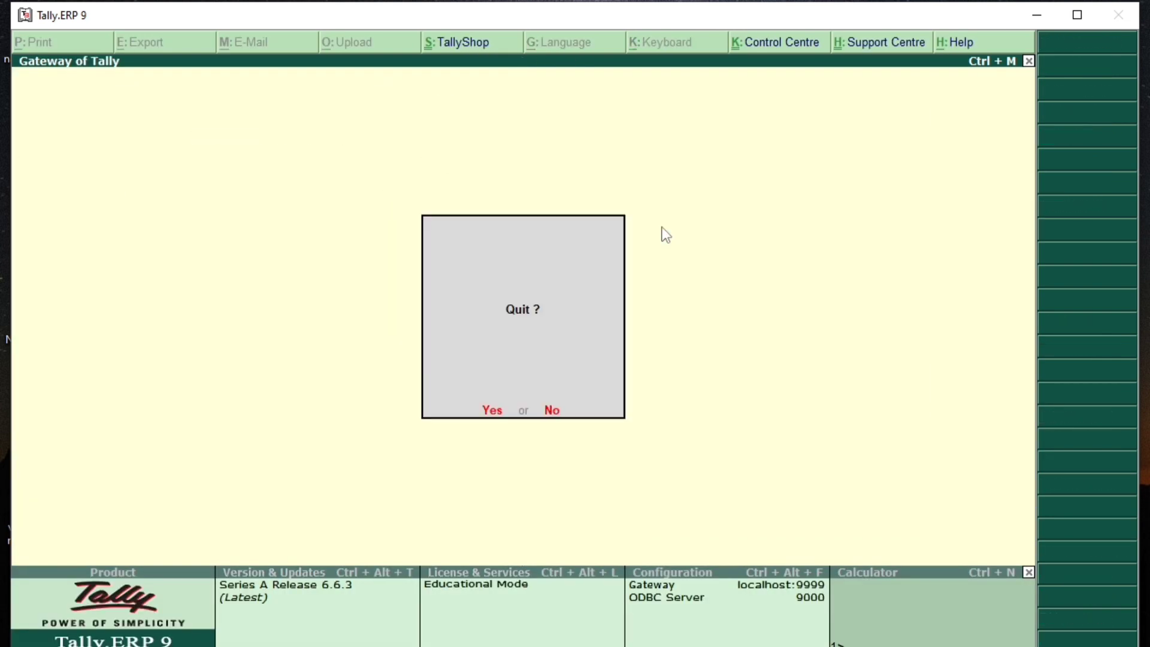
key("n")
key("Down")
key("Down")
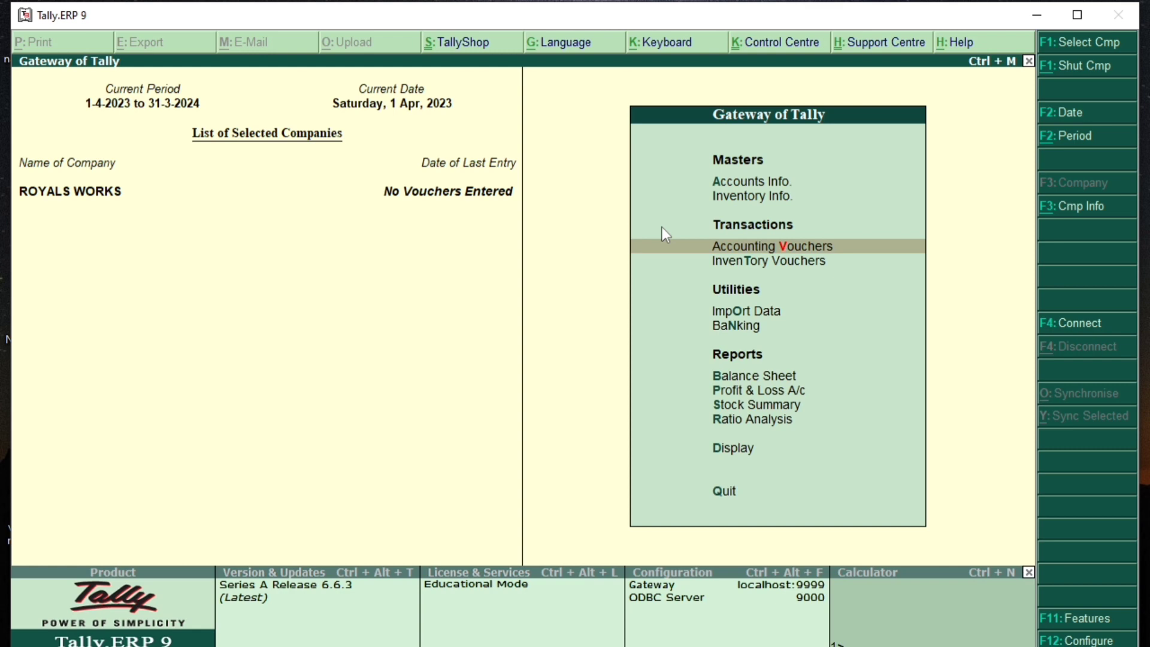
Step: Open a Payment voucher, see that only Cash is offered as the account, and discard it
key("Return")
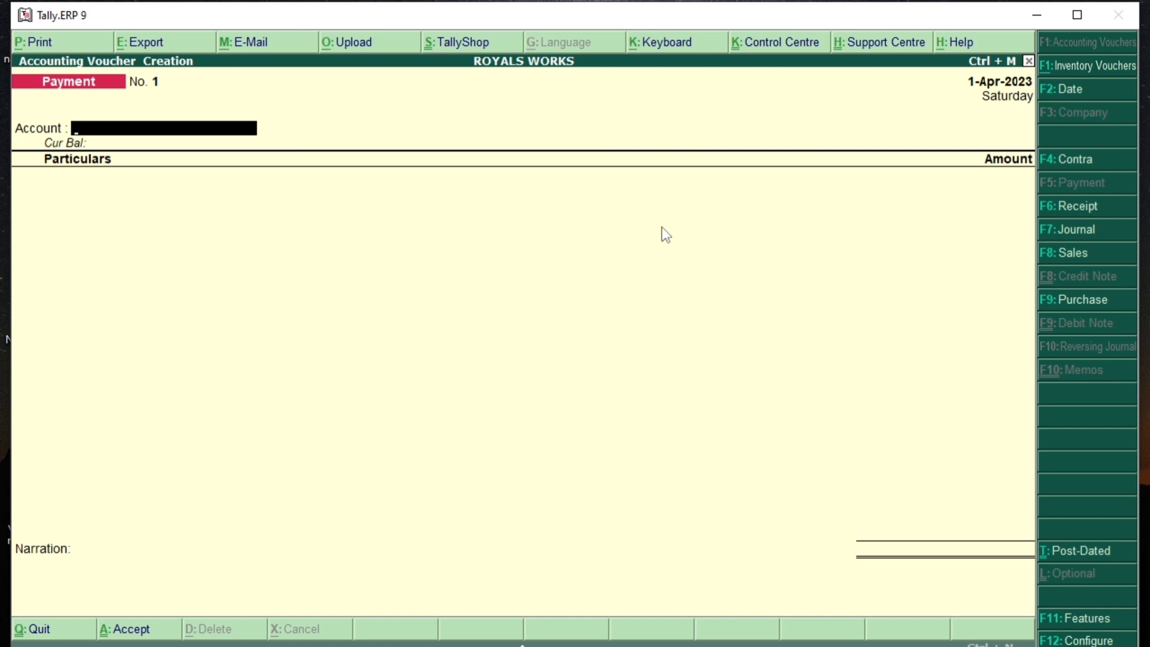
key("space")
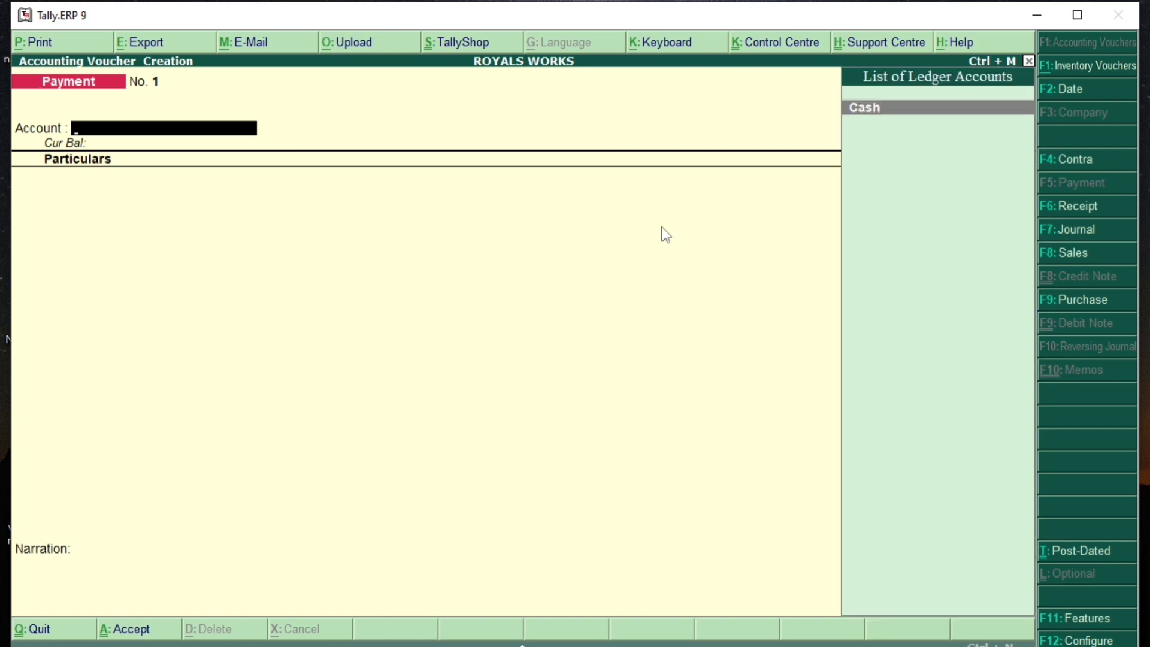
key("Escape")
key("Return")
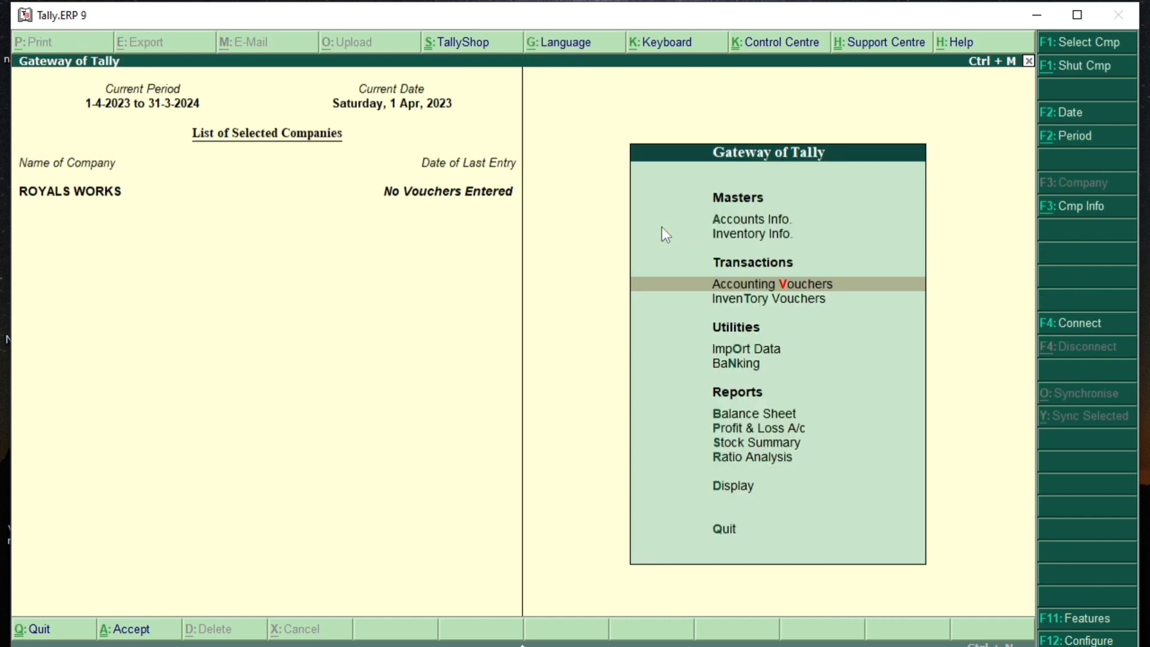
Step: Go to the Ledgers menu under Accounts Info
key("Up")
key("Up")
key("Return")
key("Down")
key("Return")
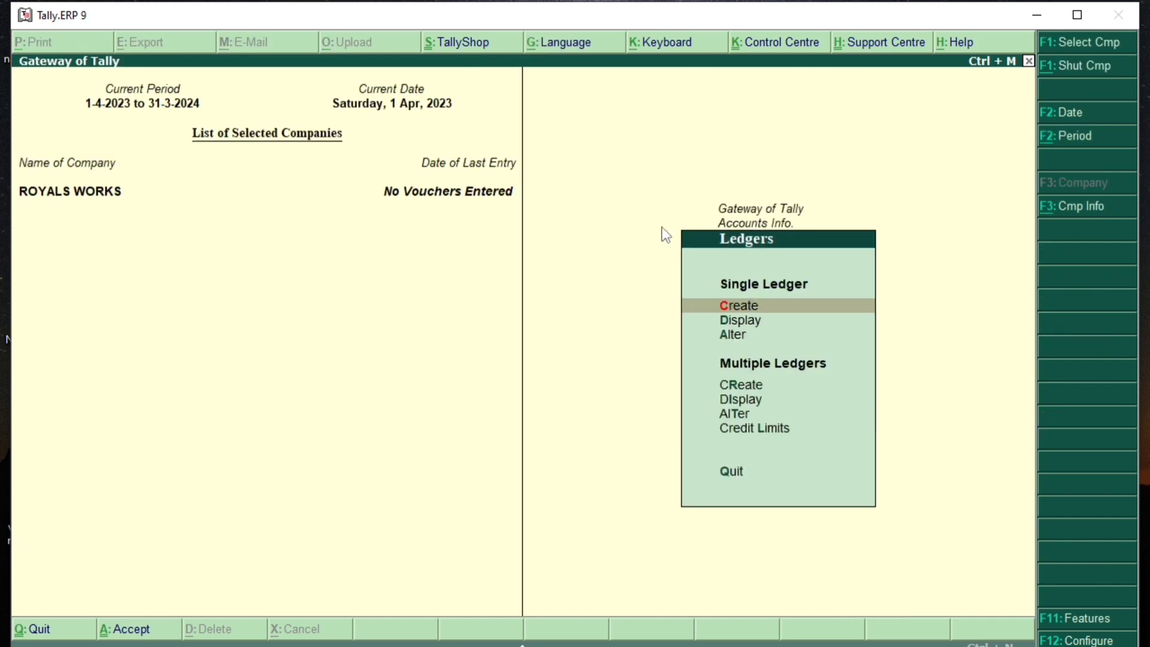
Step: Create a ledger named BANK OF INDIA under Bank Accounts
key("Return")
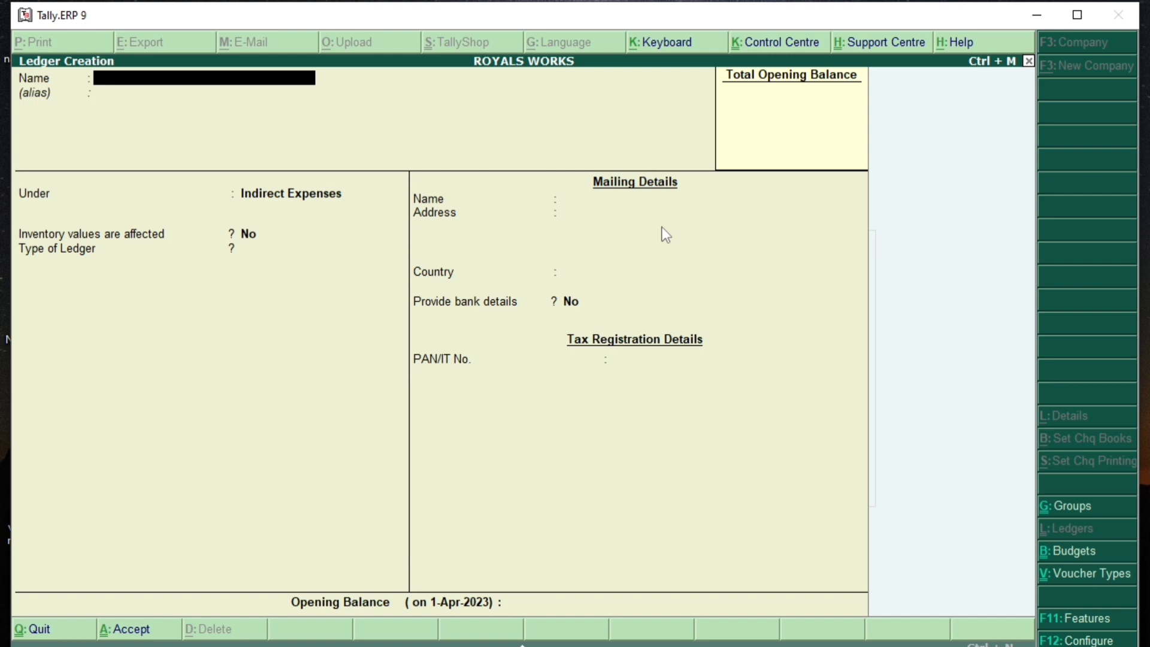
type("BANK OF INDIA")
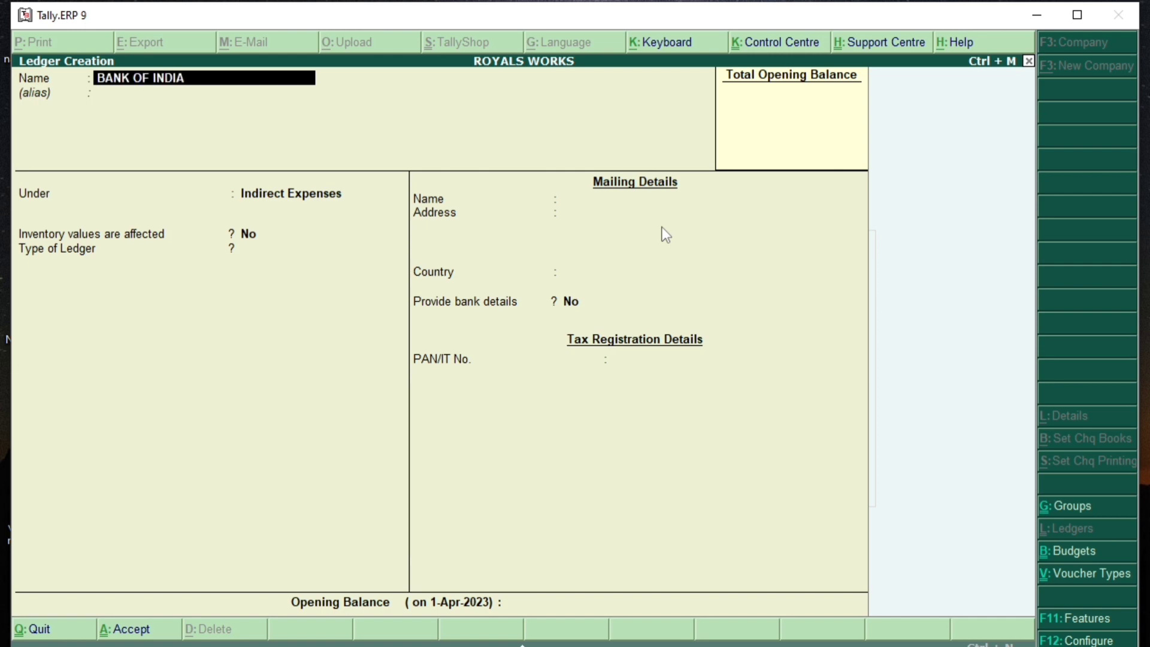
key("Return")
key("Return")
type("BANK")
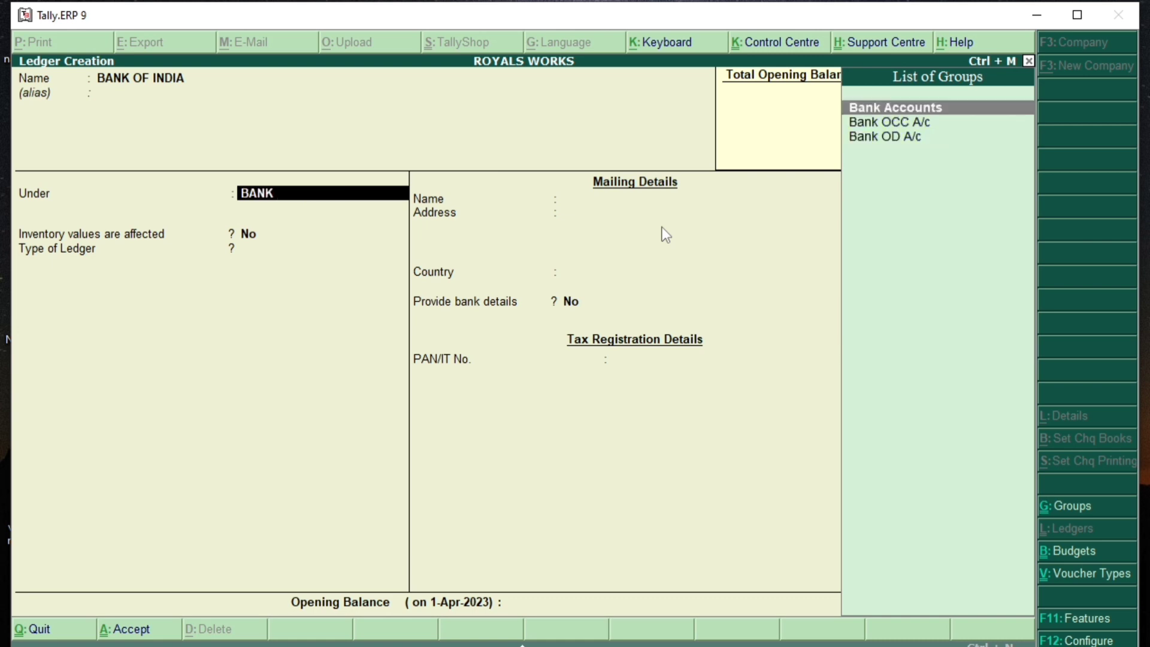
key("Return")
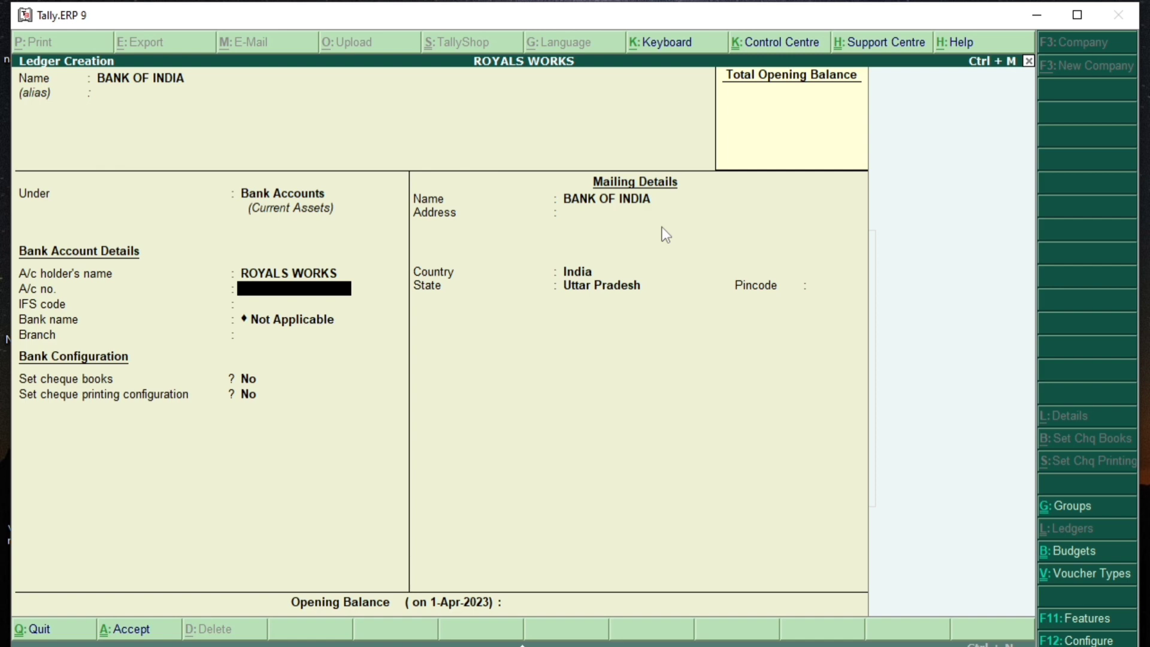
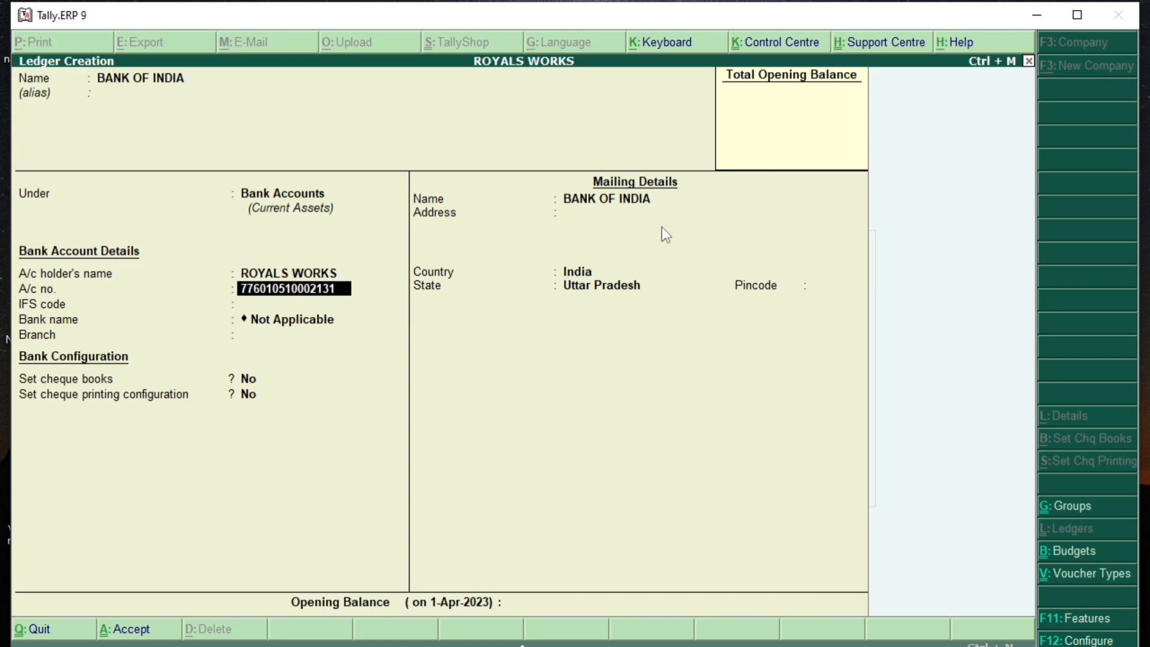
Step: Enter the bank account number and IFS code, save the ledger, and return to Ledgers
key("Return")
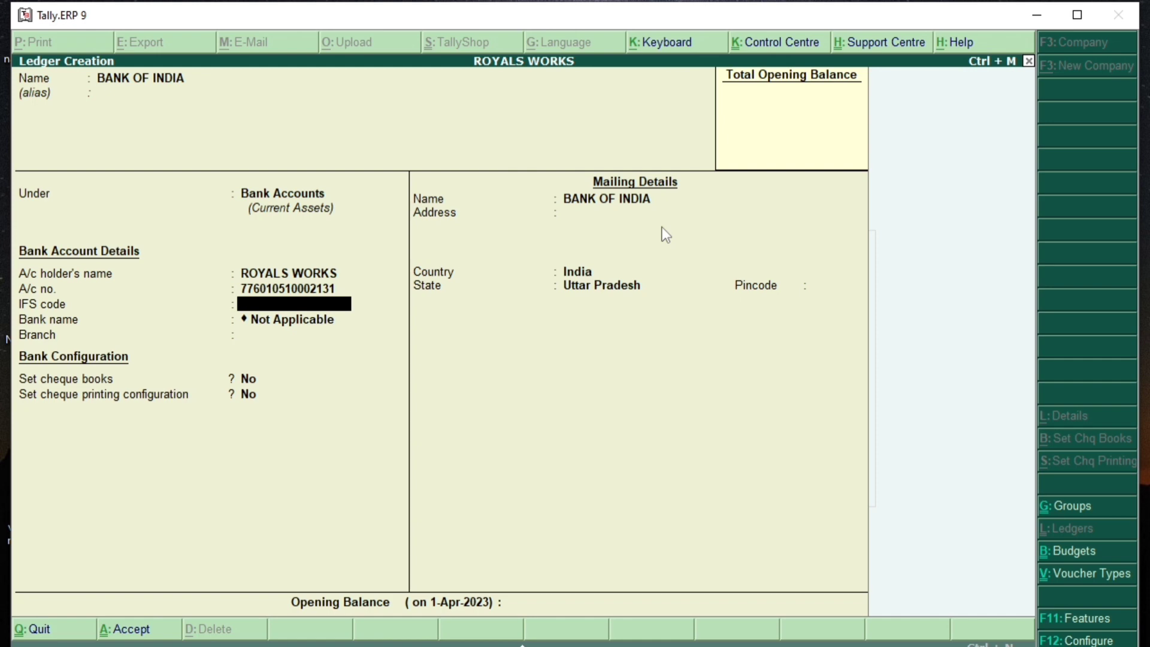
type("BKID0007760")
key("Return")
key("Return")
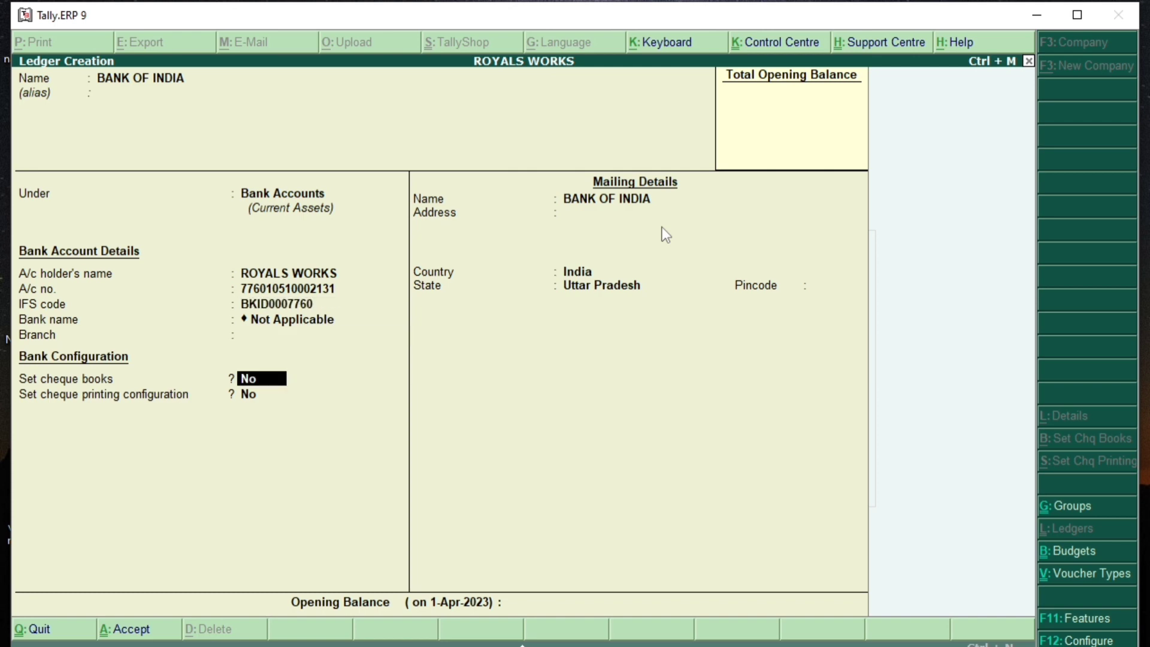
key("Return")
key("Return")
key("Return")
key("Return")
key("Return")
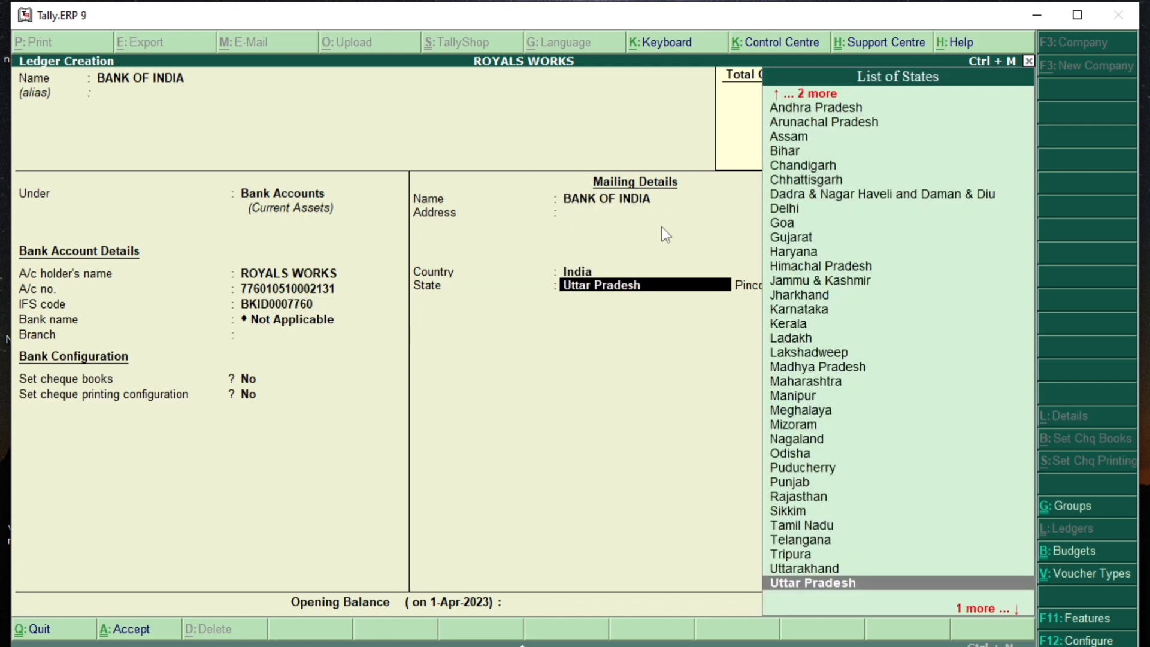
key("Return")
key("Return")
key("Return")
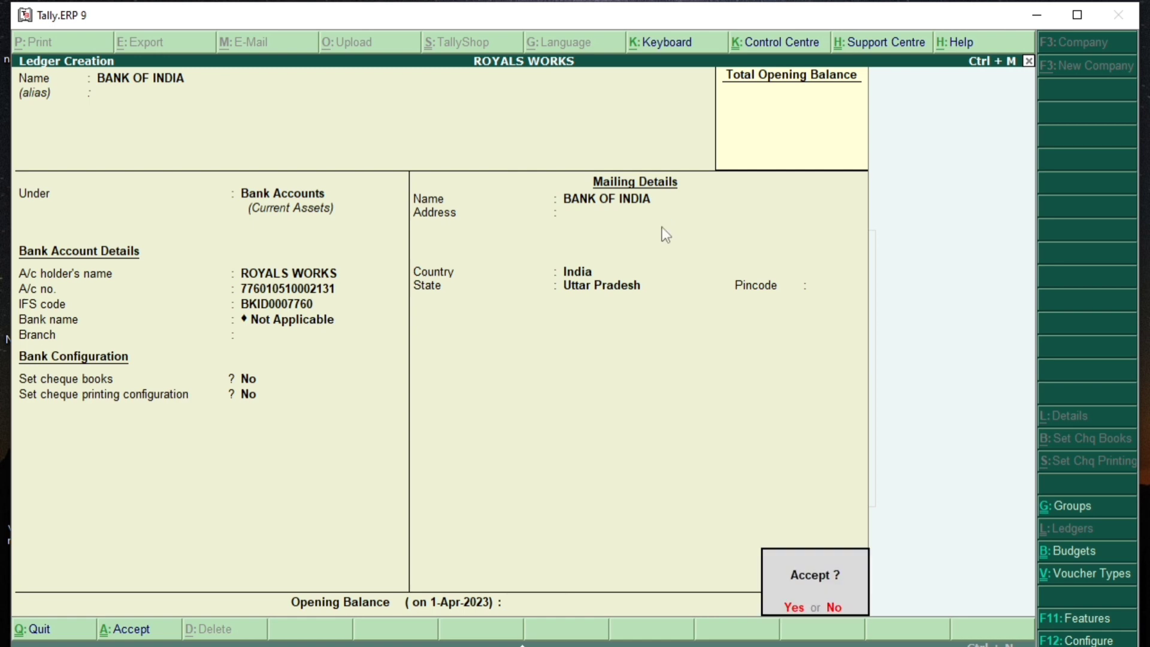
key("Return")
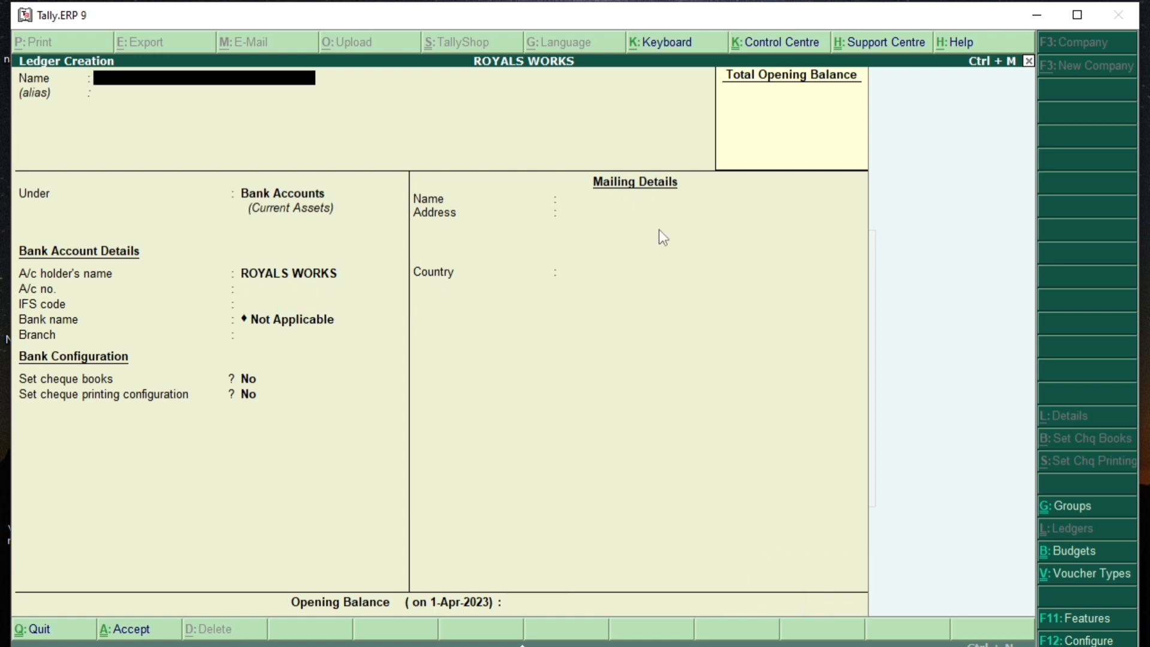
key("Escape")
key("Return")
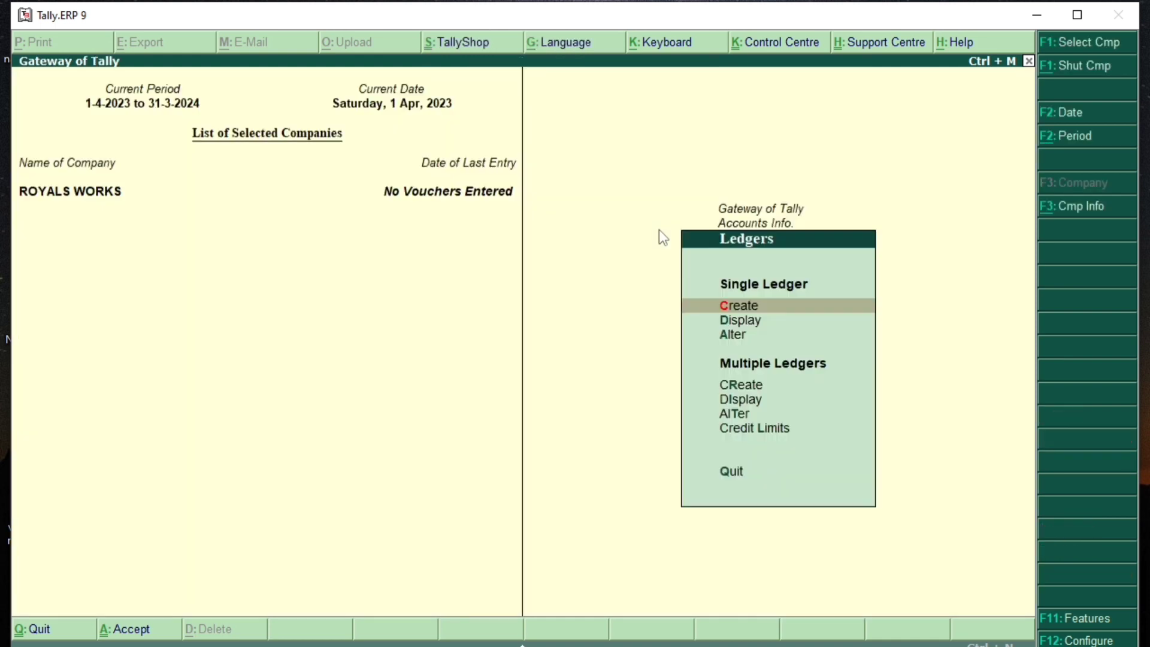
Step: Open a Payment voucher paying from BANK OF INDIA with AUDIT FEES as the first particular
key("Escape")
key("Escape")
key("Down")
key("Down")
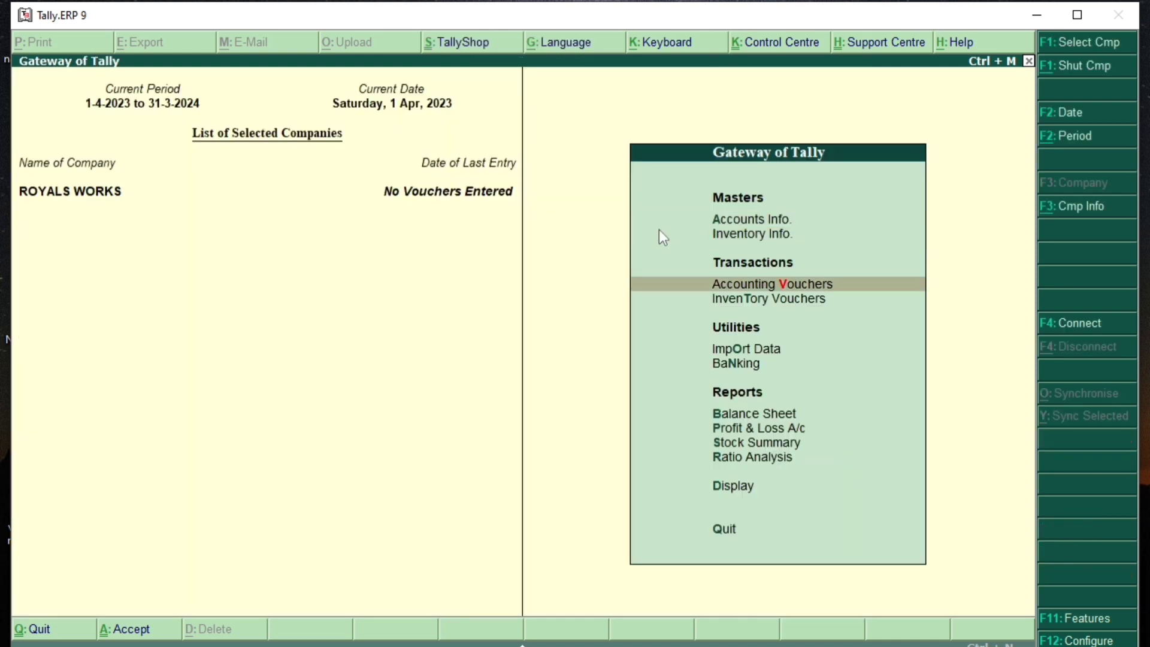
key("Return")
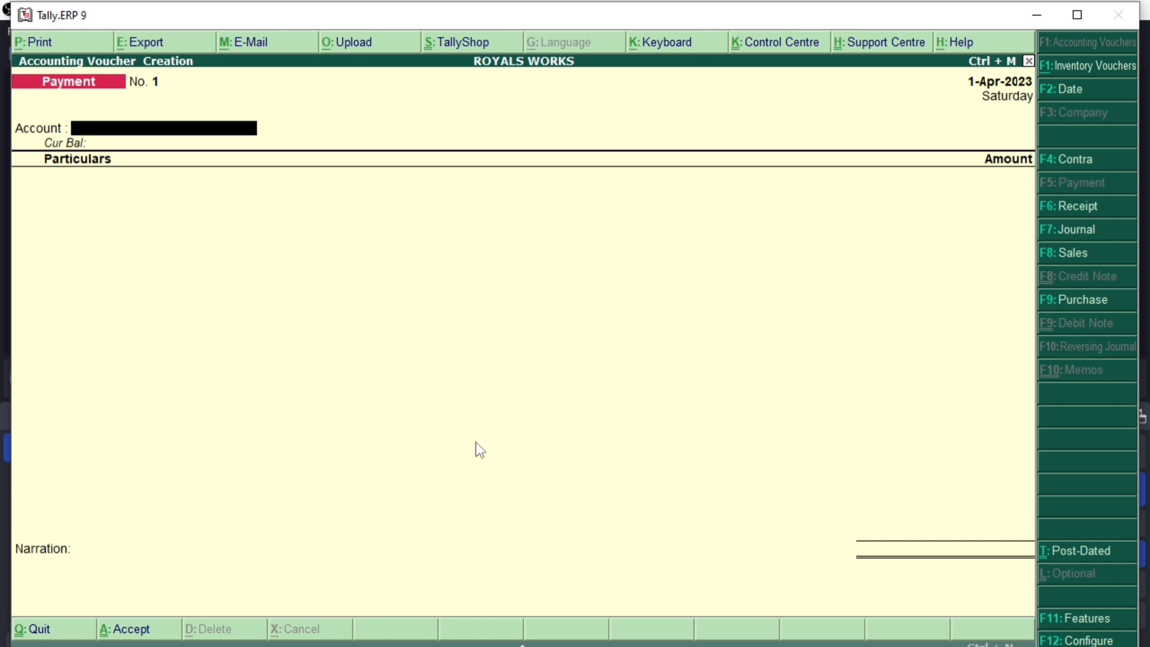
key("Return")
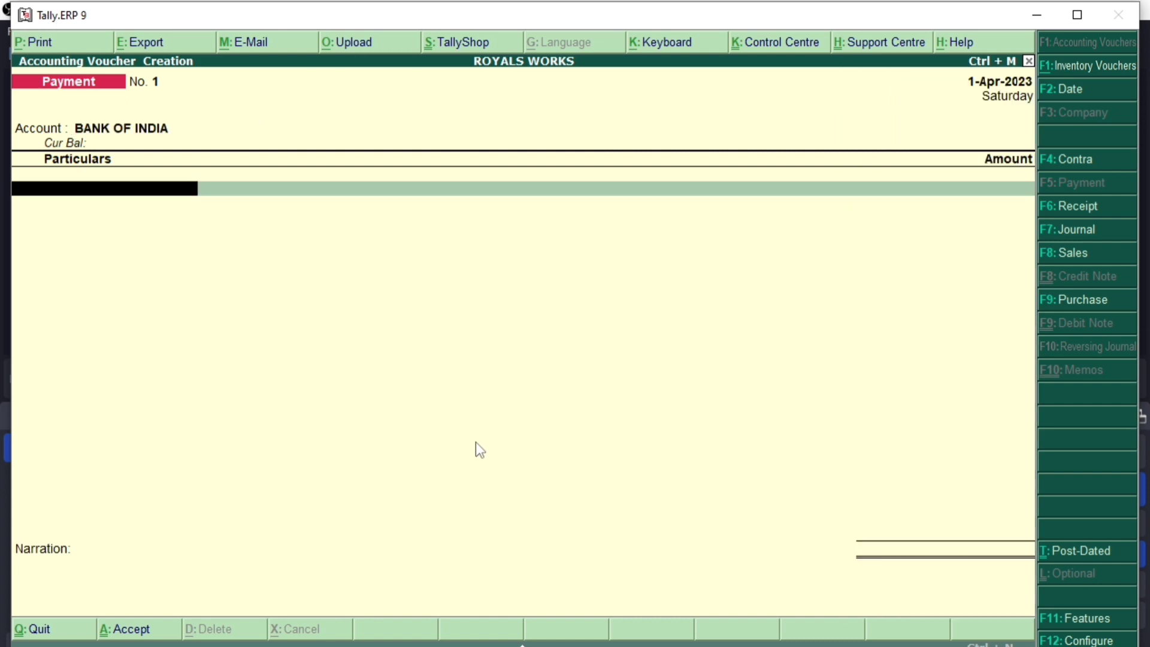
key("Down")
key("Down")
key("Down")
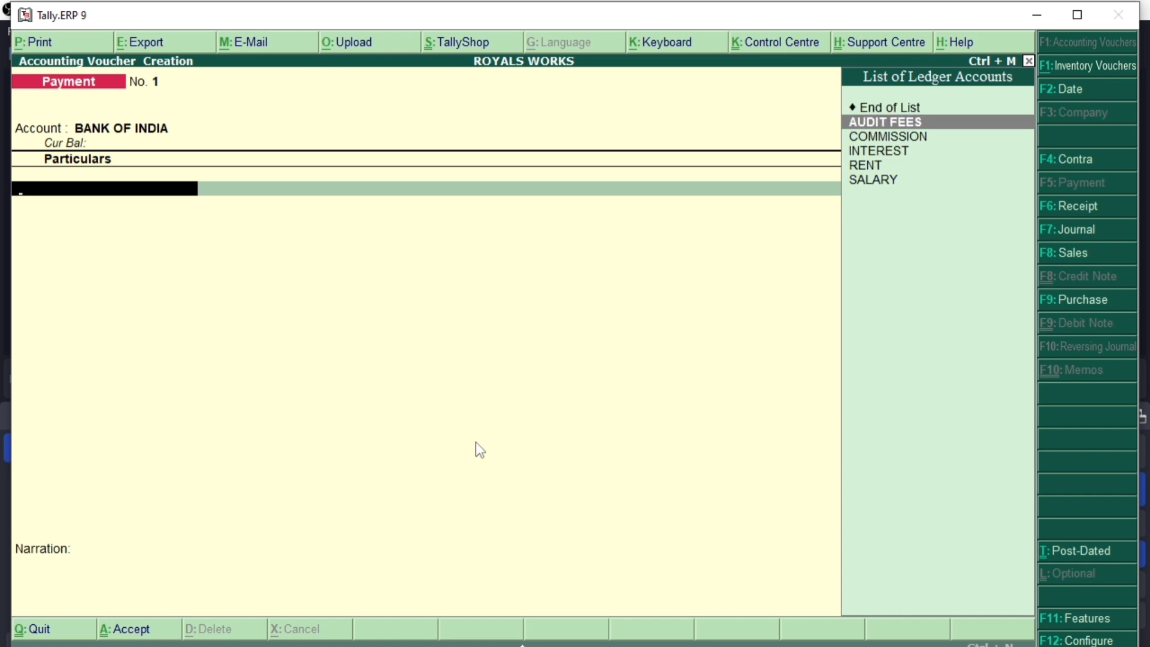
key("Return")
Step: Try several amounts on the AUDIT FEES line and maximize the Tally window
type("150")
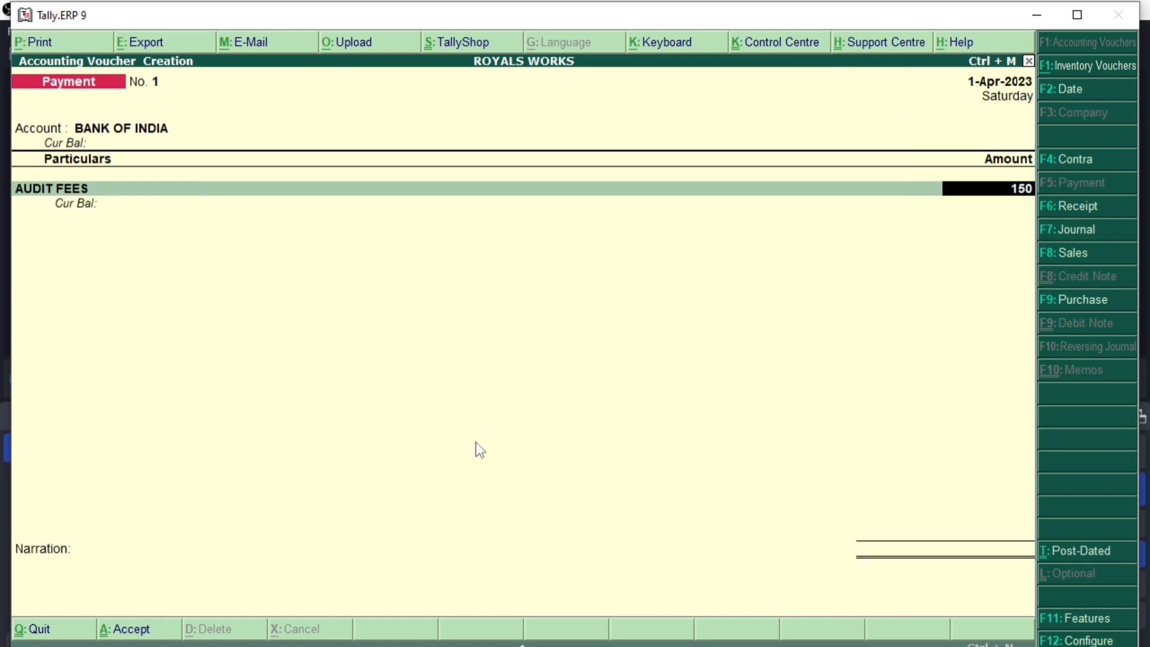
key("BackSpace")
key("BackSpace")
key("BackSpace")
type("25")
key("BackSpace")
key("BackSpace")
type("1000")
key("BackSpace")
key("BackSpace")
key("BackSpace")
key("BackSpace")
left_click(1077, 14)
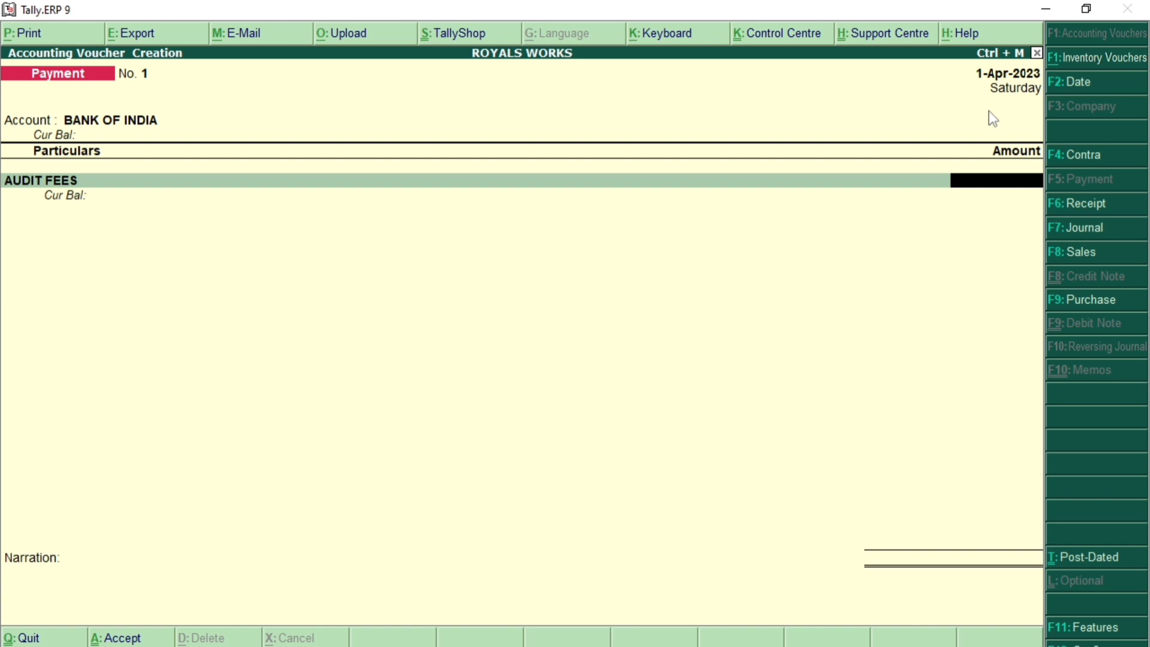
Step: Quit the unfinished payment voucher without saving and return to the Accounts Info masters
key("Escape")
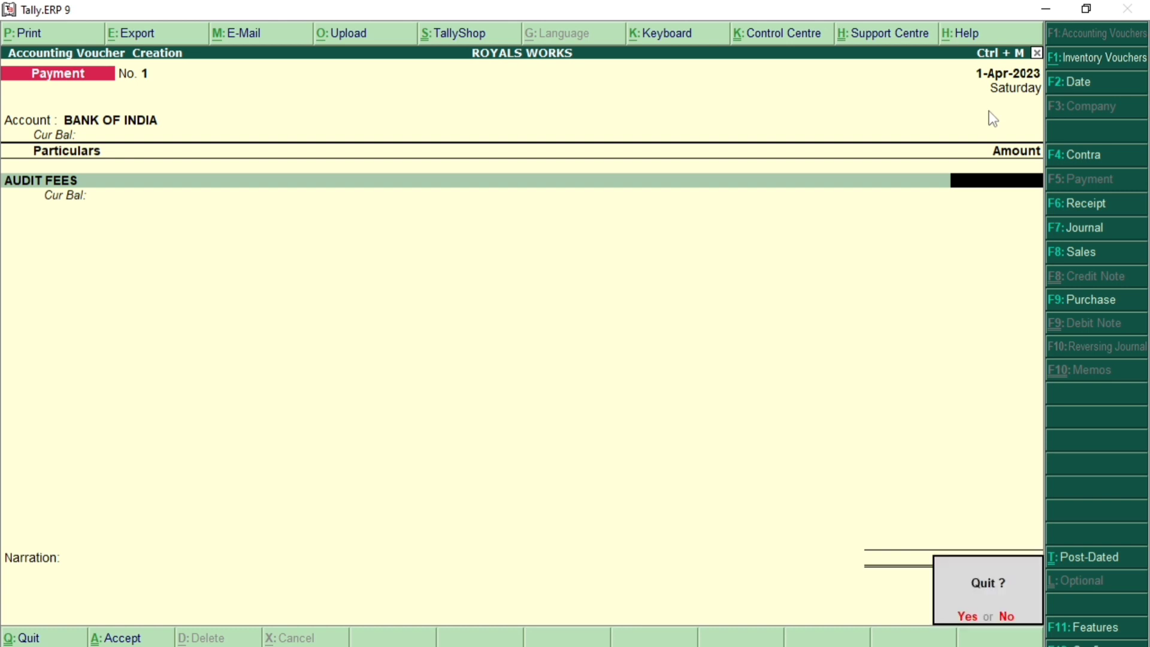
key("y")
key("Up")
key("Up")
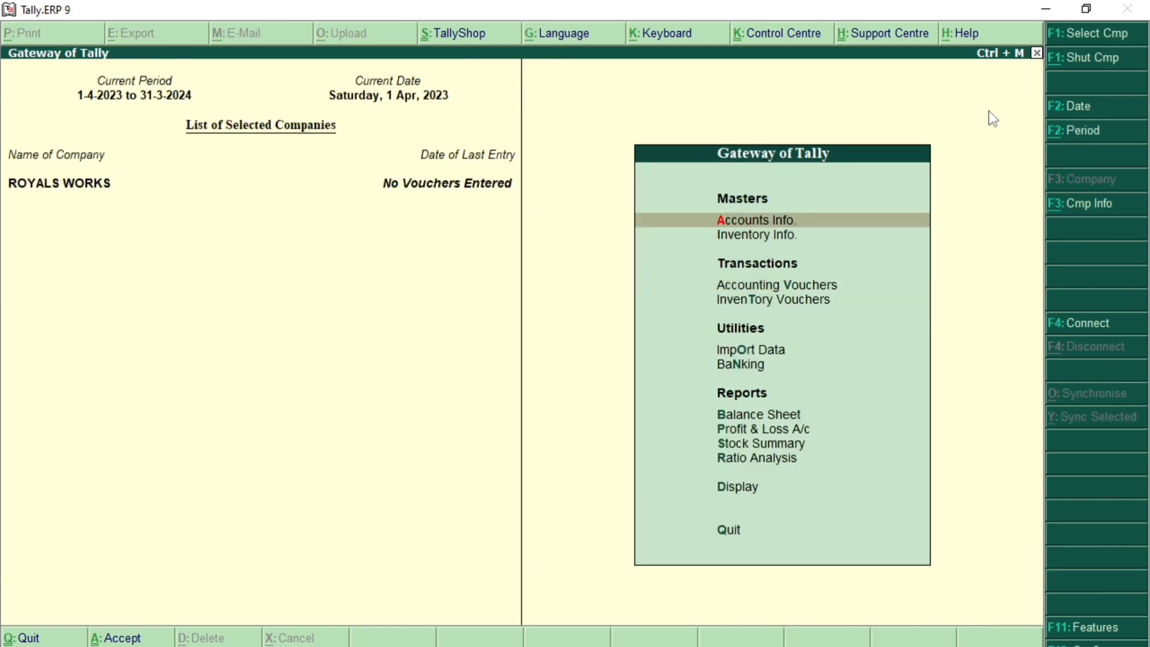
key("Return")
key("Down")
key("Return")
key("Down")
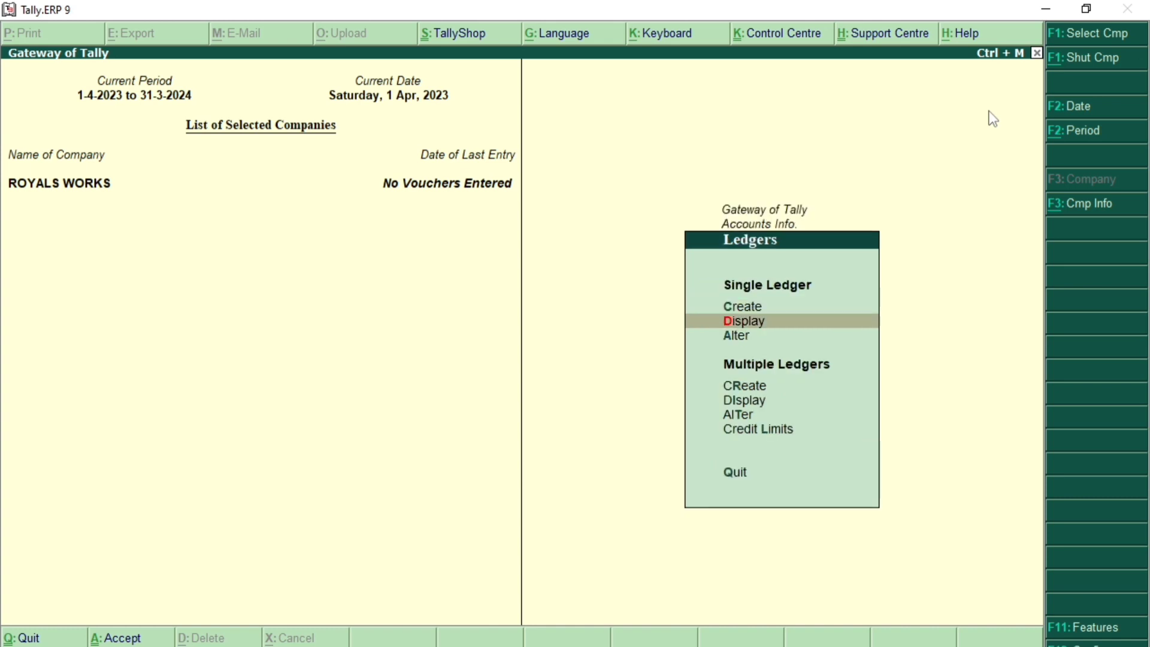
key("Escape")
key("Escape")
key("Return")
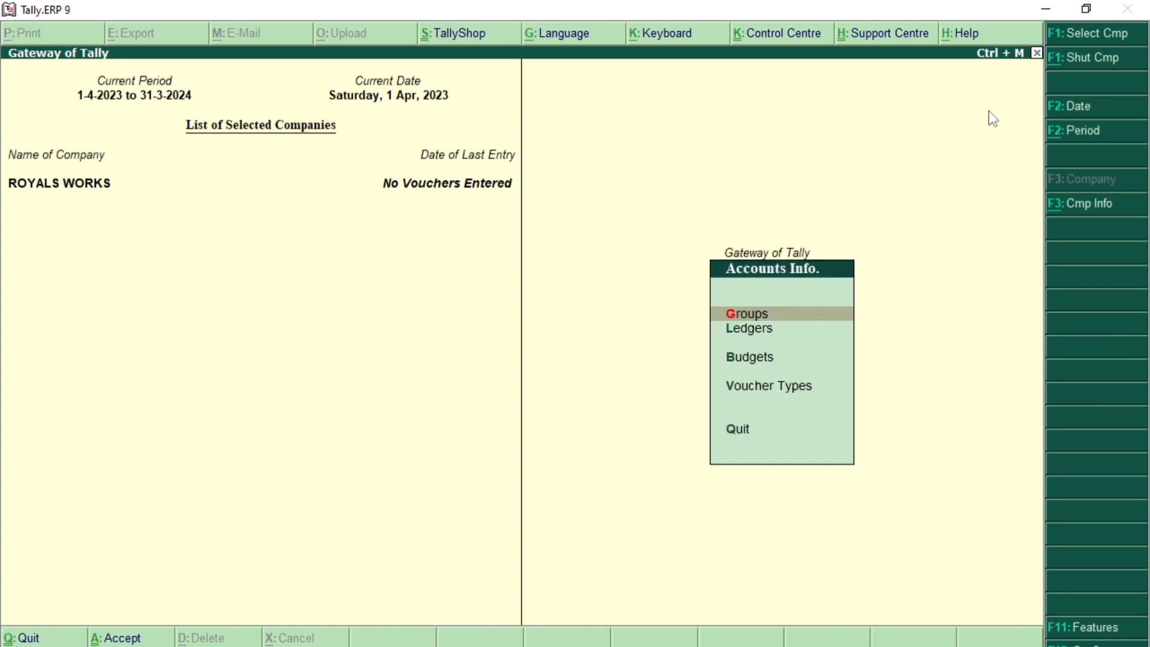
Step: Open EXPENSES BUDGET for alteration and review its Indirect Expenses group budget
key("Down")
key("Down")
key("Return")
key("Down")
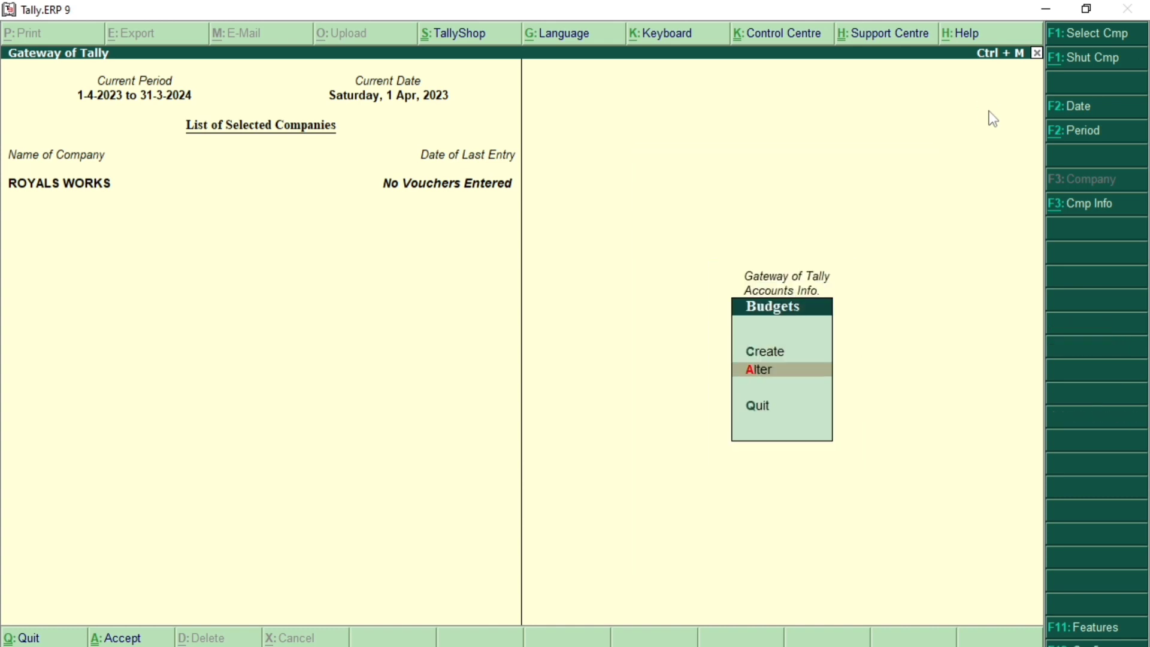
key("Return")
key("Return")
key("Return")
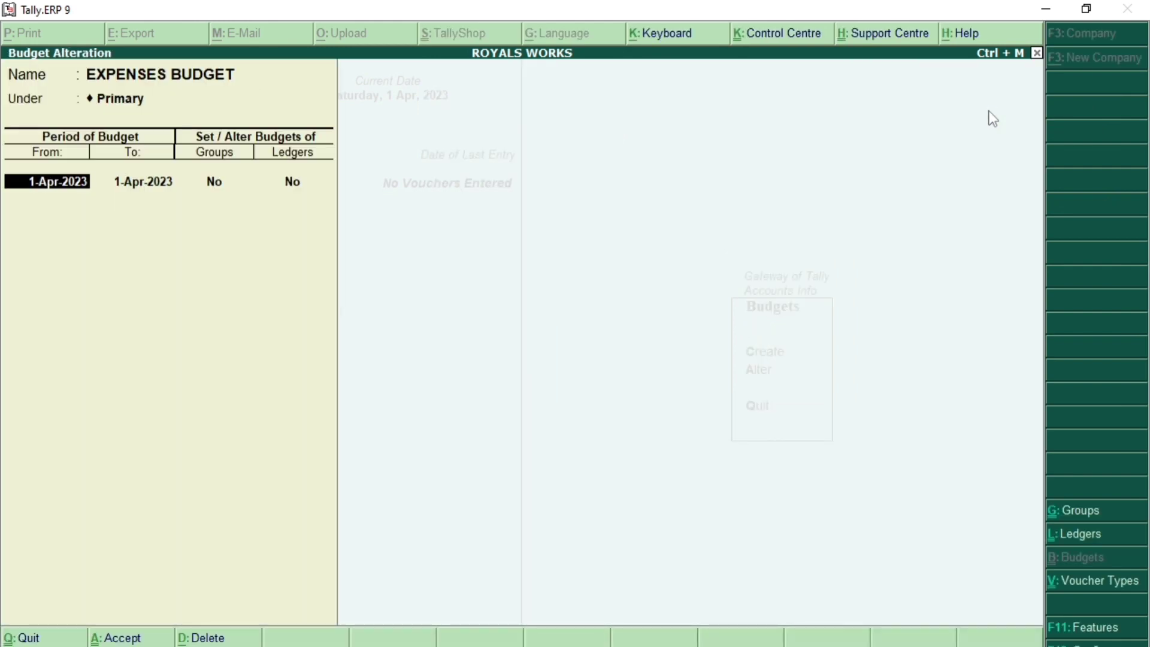
key("Return")
key("Return")
type("y")
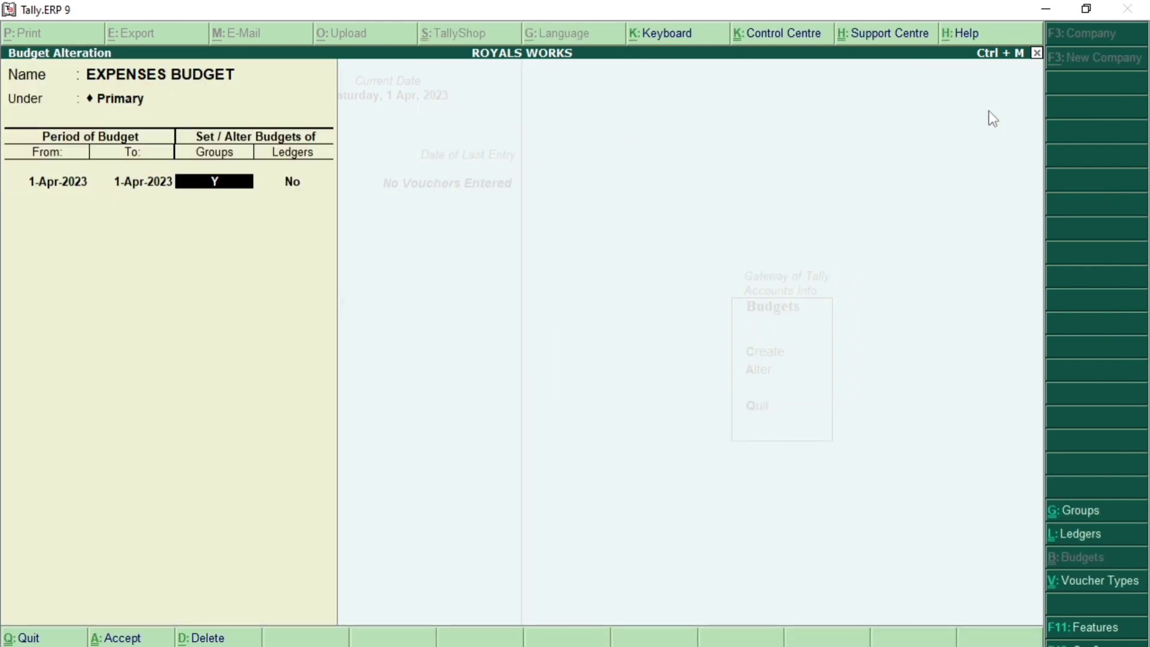
key("Return")
key("Return")
key("Return")
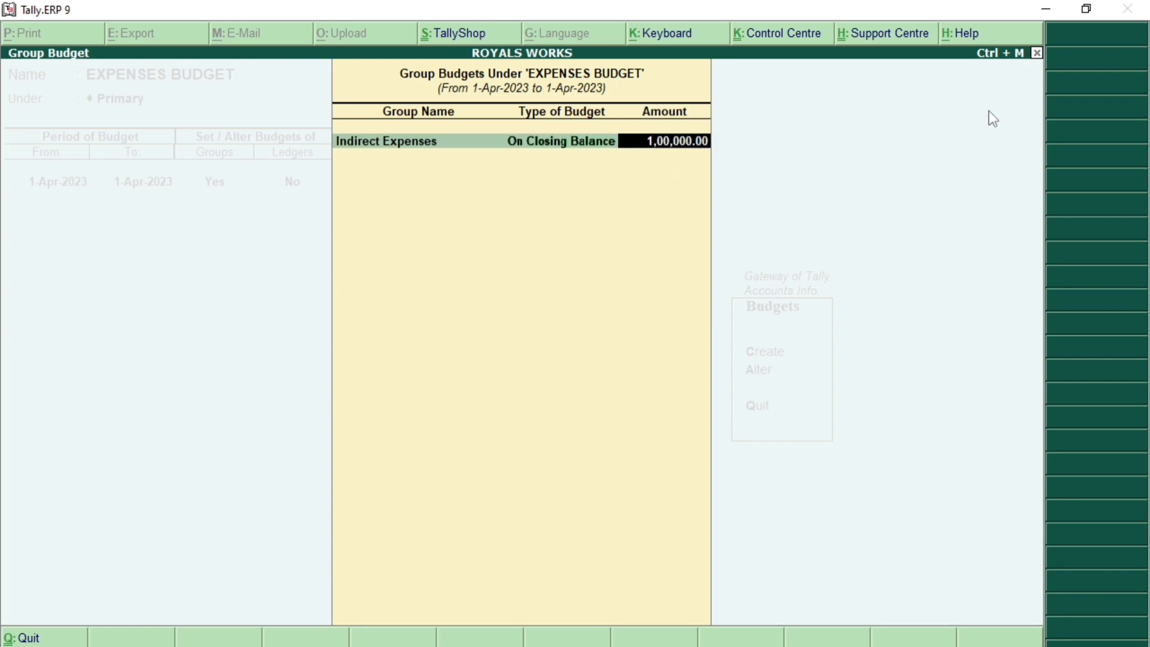
key("Return")
key("Return")
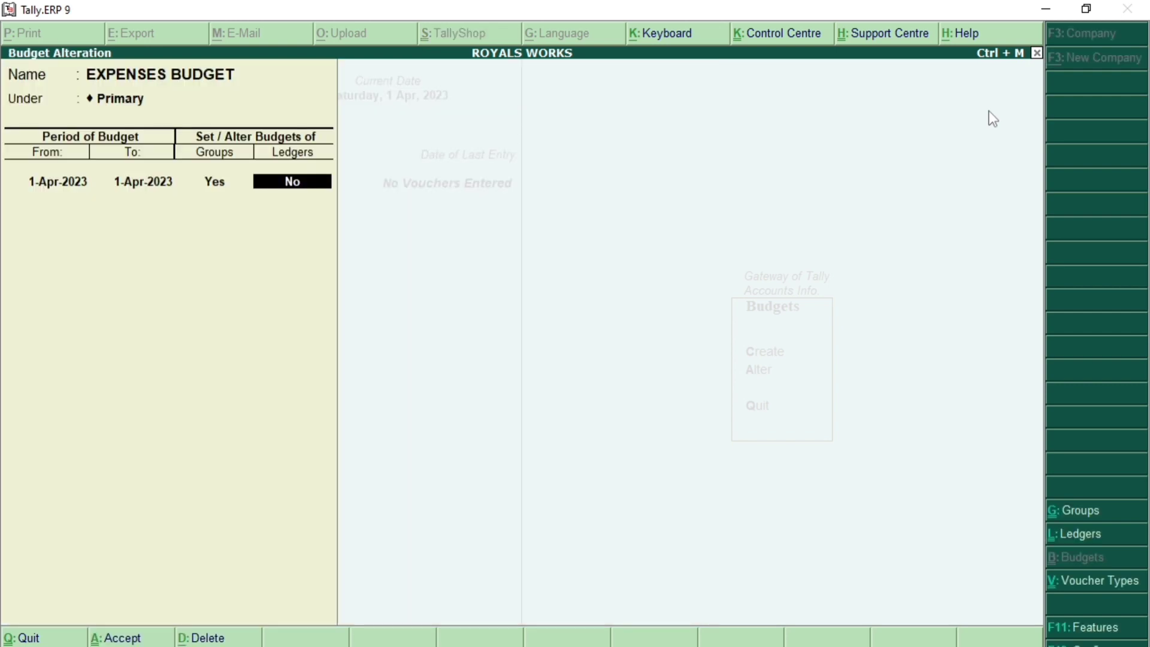
type("y")
key("Return")
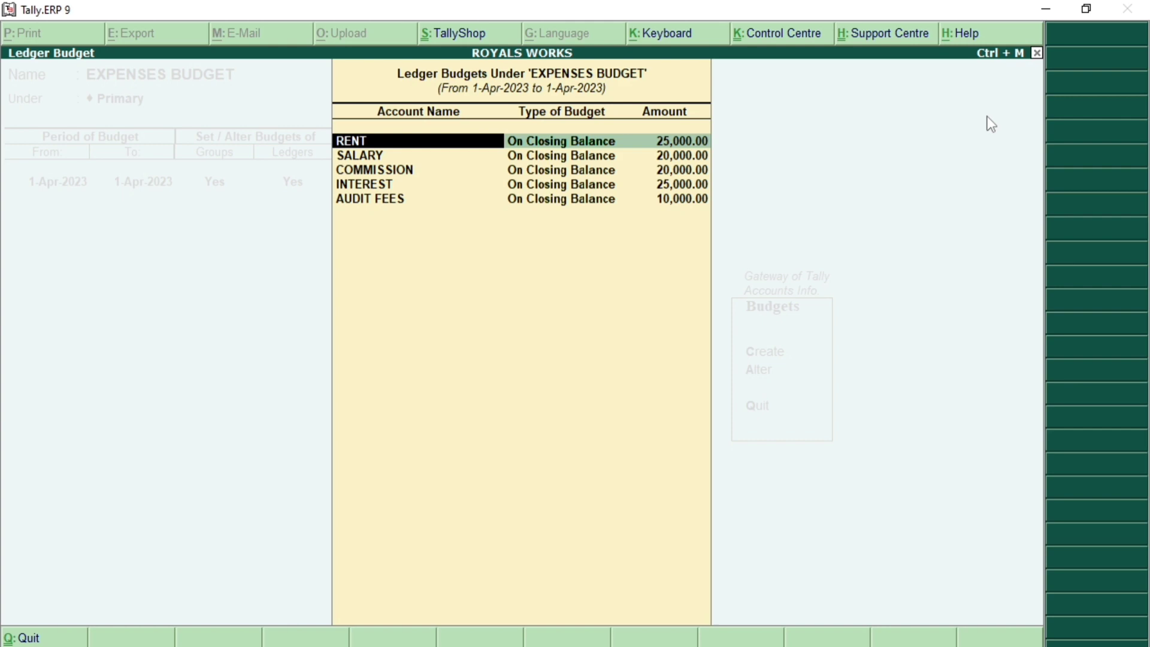
Step: Check the AUDIT FEES ledger budget, then leave the alteration without changes
key("Down")
key("Down")
key("Down")
key("Down")
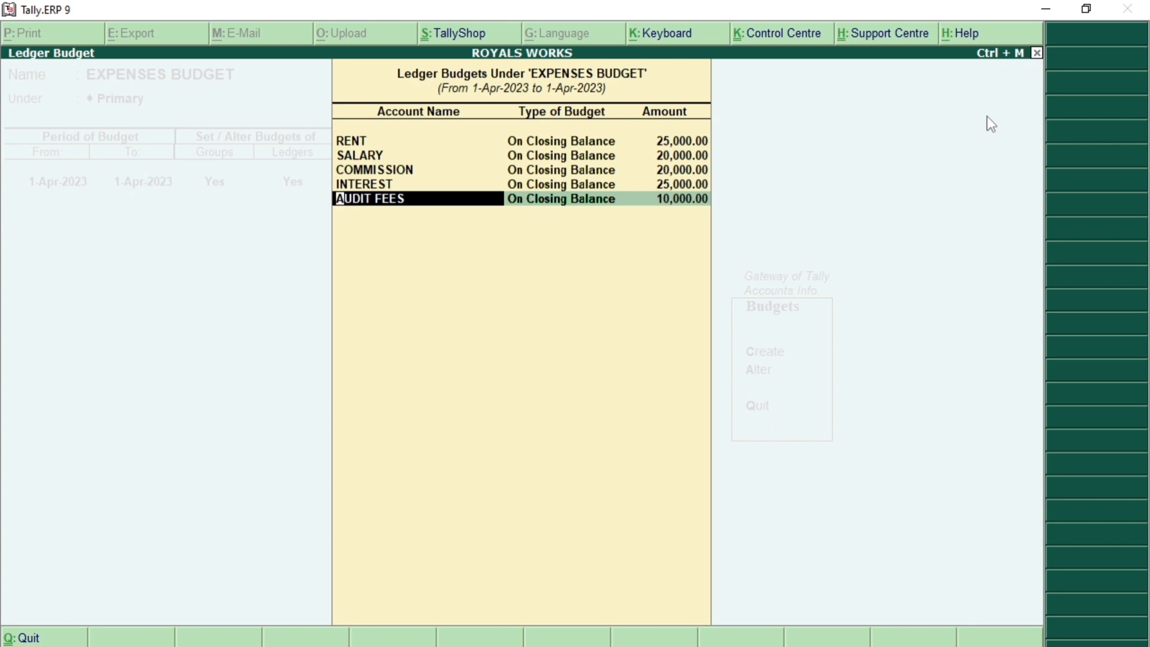
key("BackSpace")
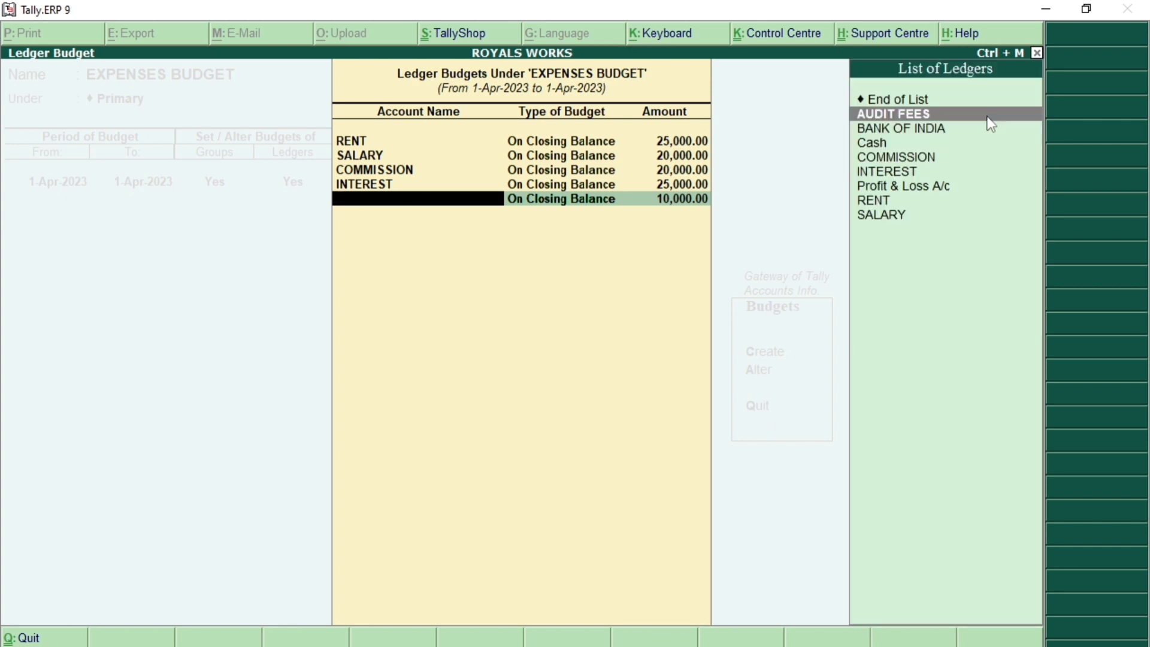
key("Escape")
key("y")
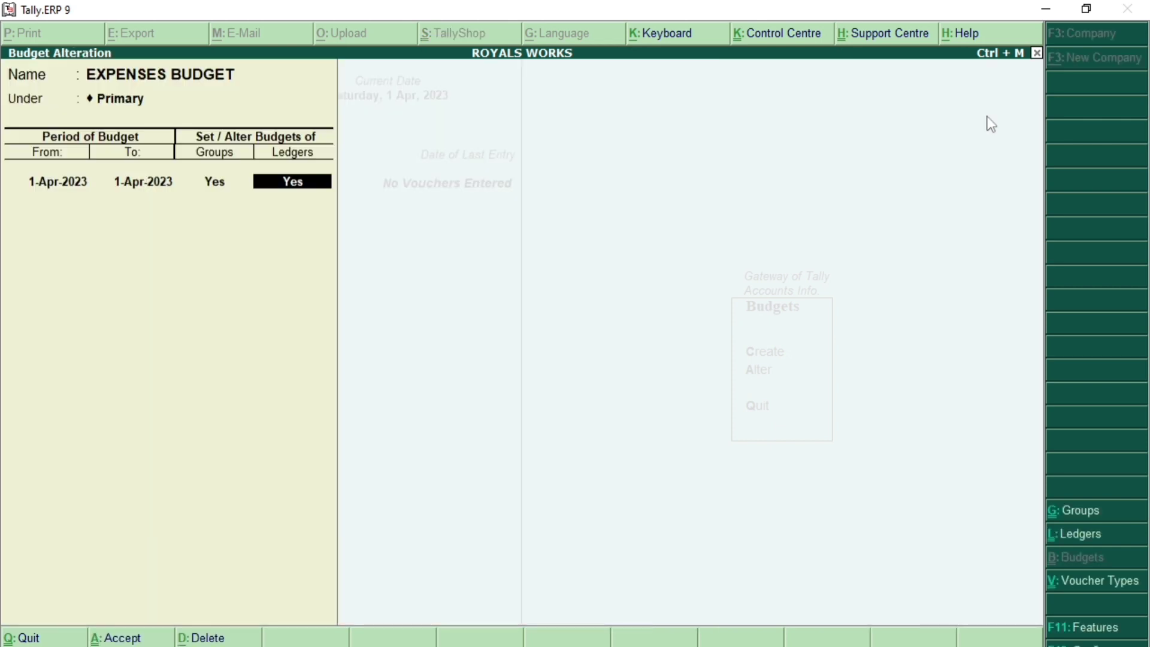
key("Escape")
key("y")
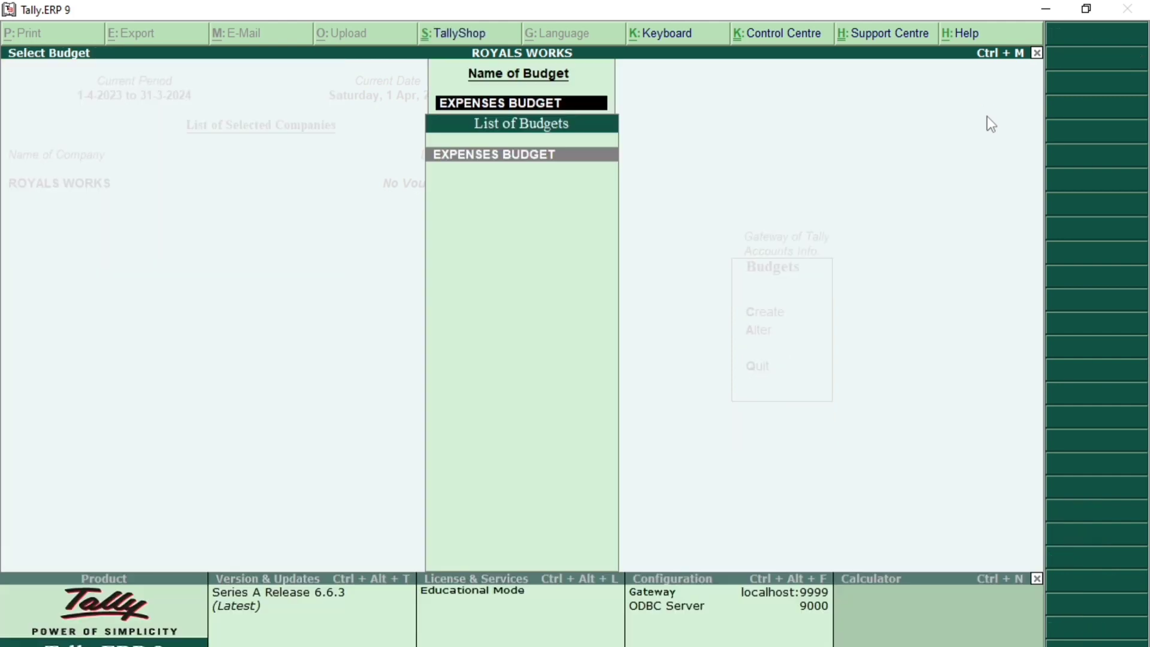
key("Escape")
key("Escape")
Step: Start a new Payment voucher from BANK OF INDIA with AUDIT FEES as the first particular
key("Escape")
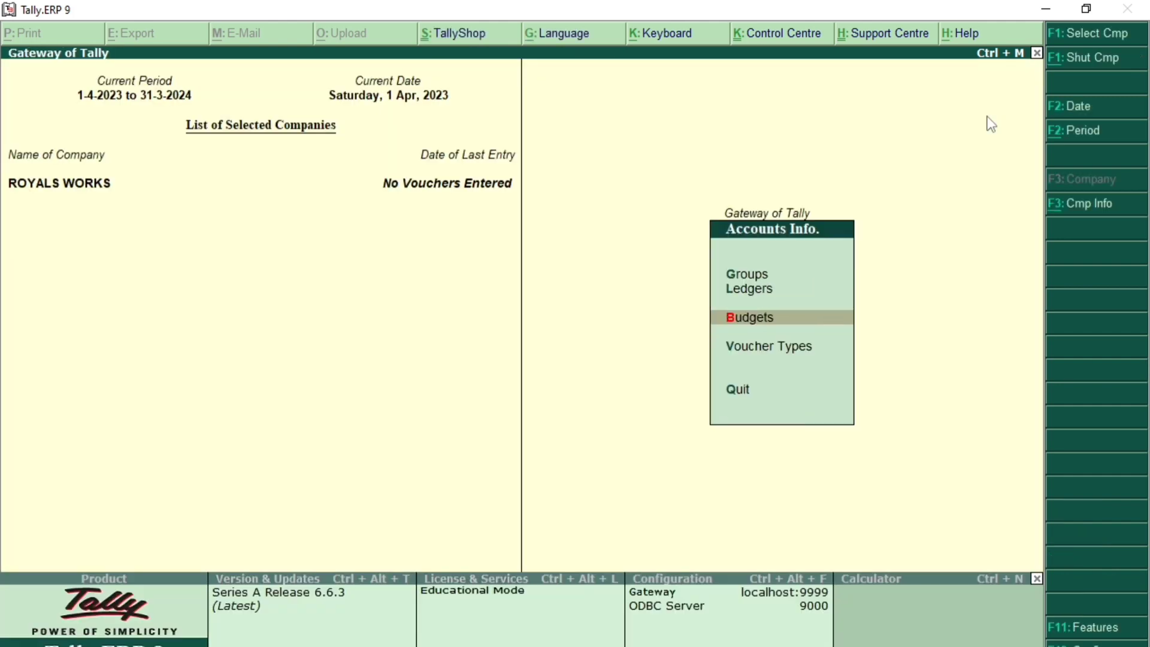
key("Escape")
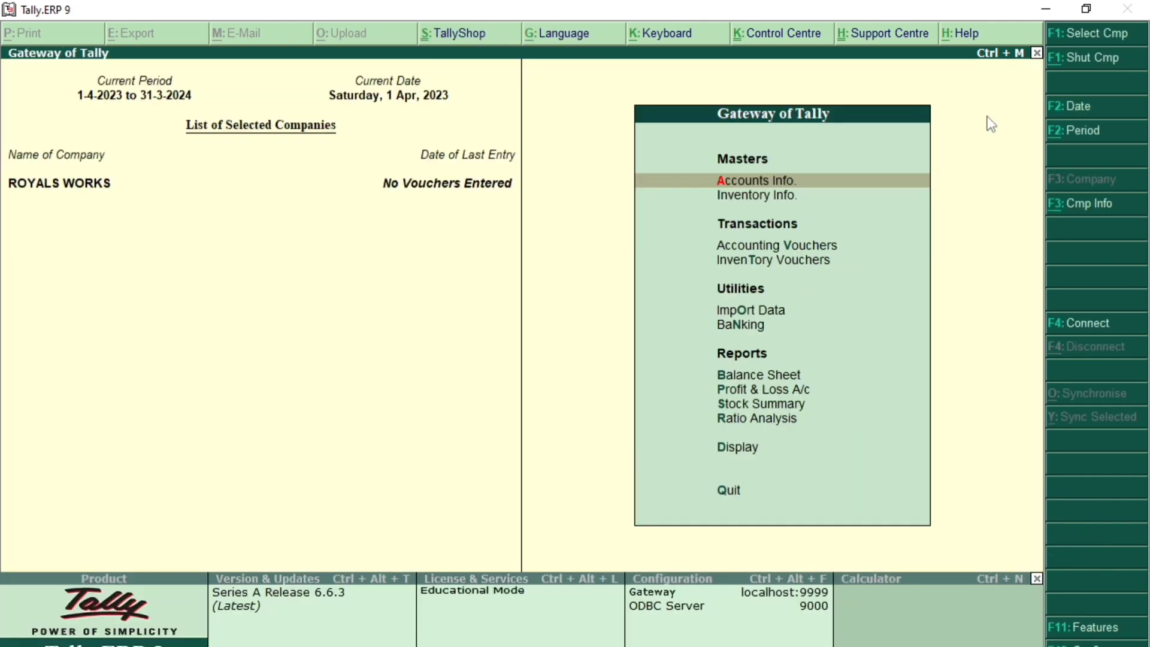
key("Down")
key("Down")
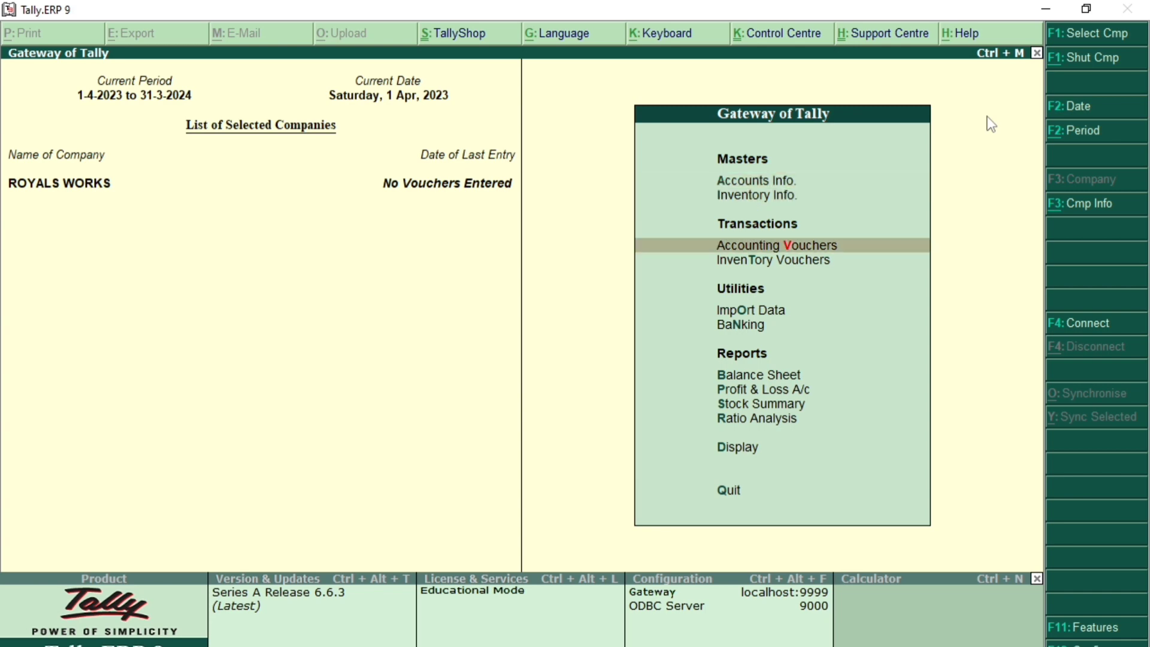
key("Return")
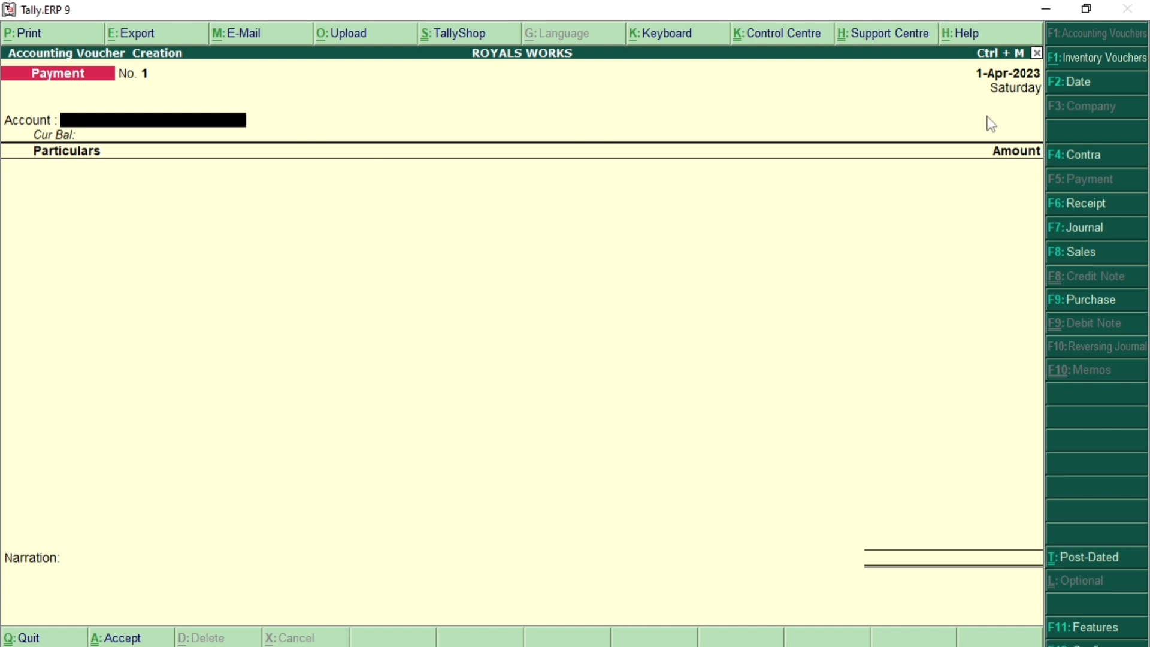
key("space")
key("Return")
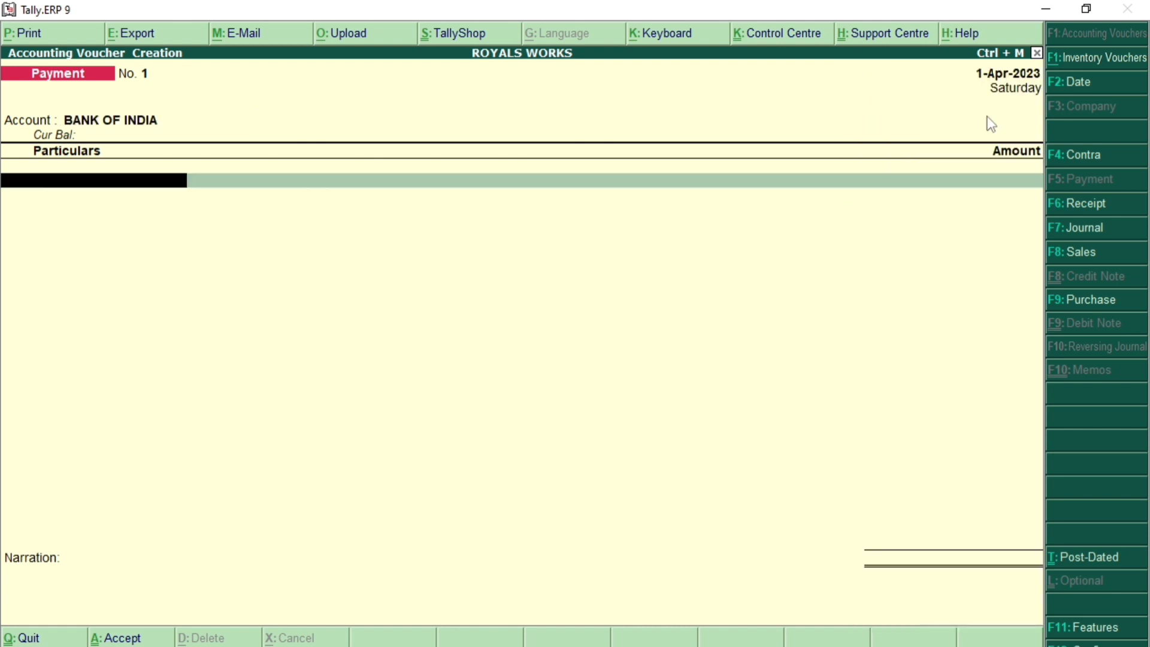
key("Down")
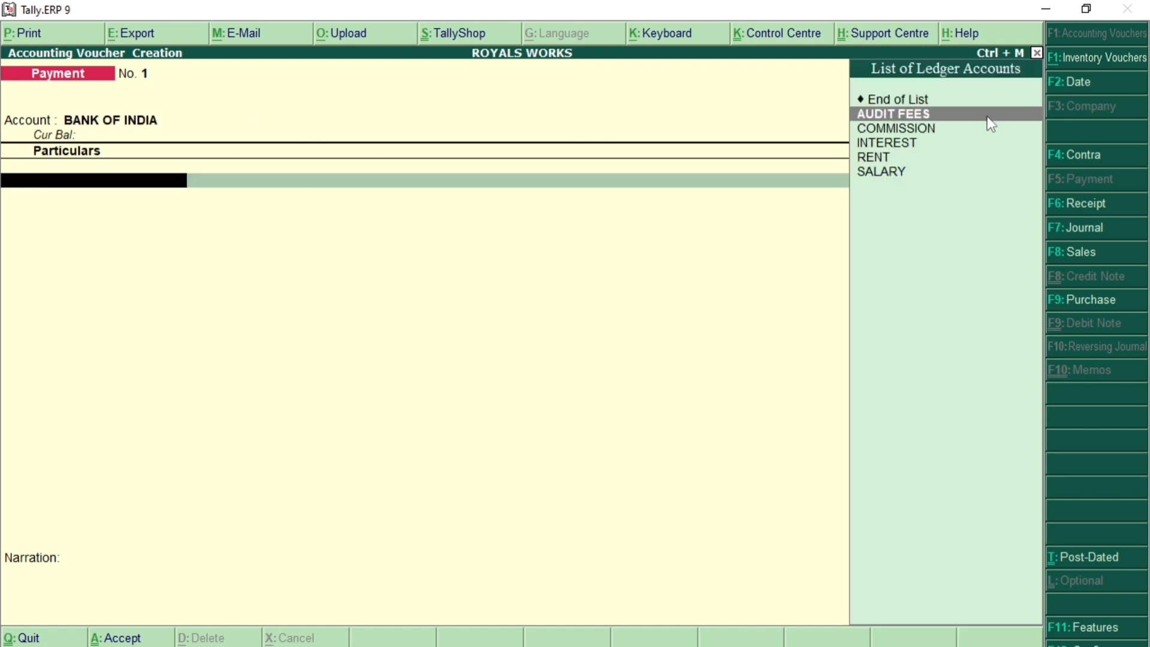
key("Return")
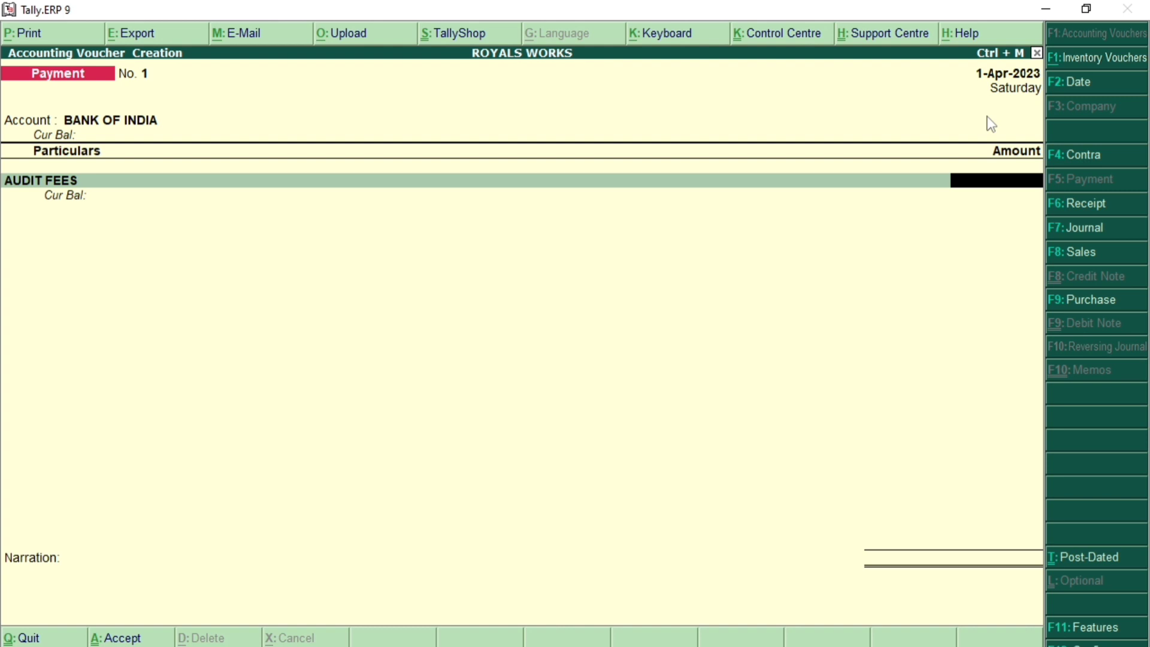
Step: Enter AUDIT FEES 10,000, COMMISSION 20,000 and INTEREST 25,000 on the voucher
type("10000")
key("Return")
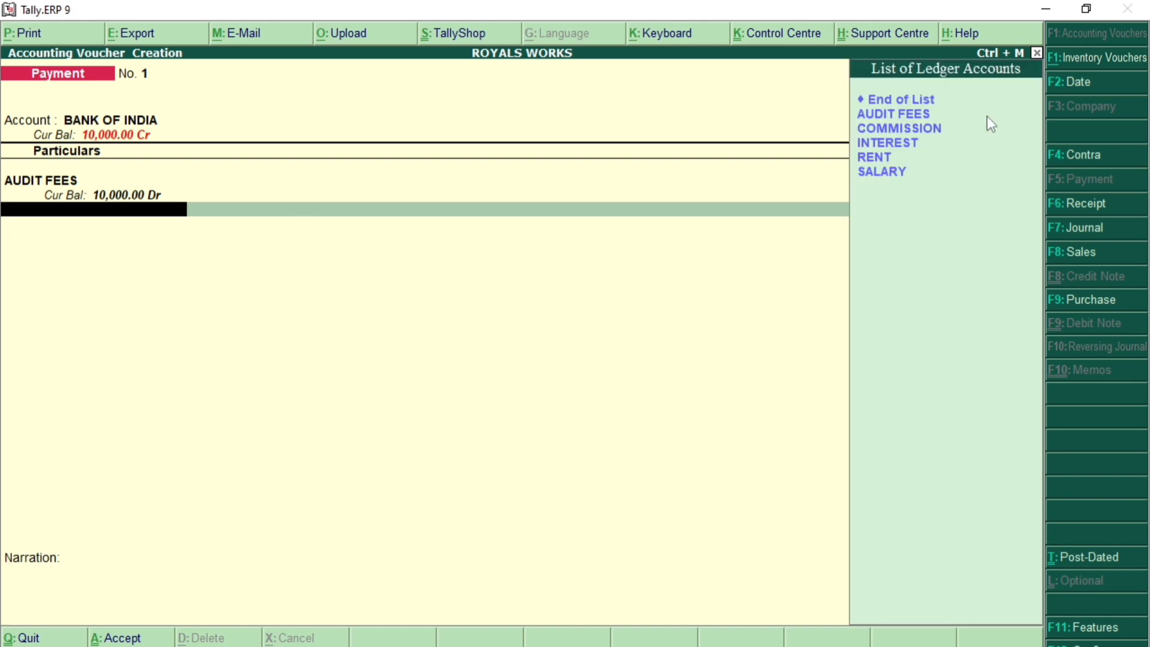
key("Down")
key("Down")
key("Return")
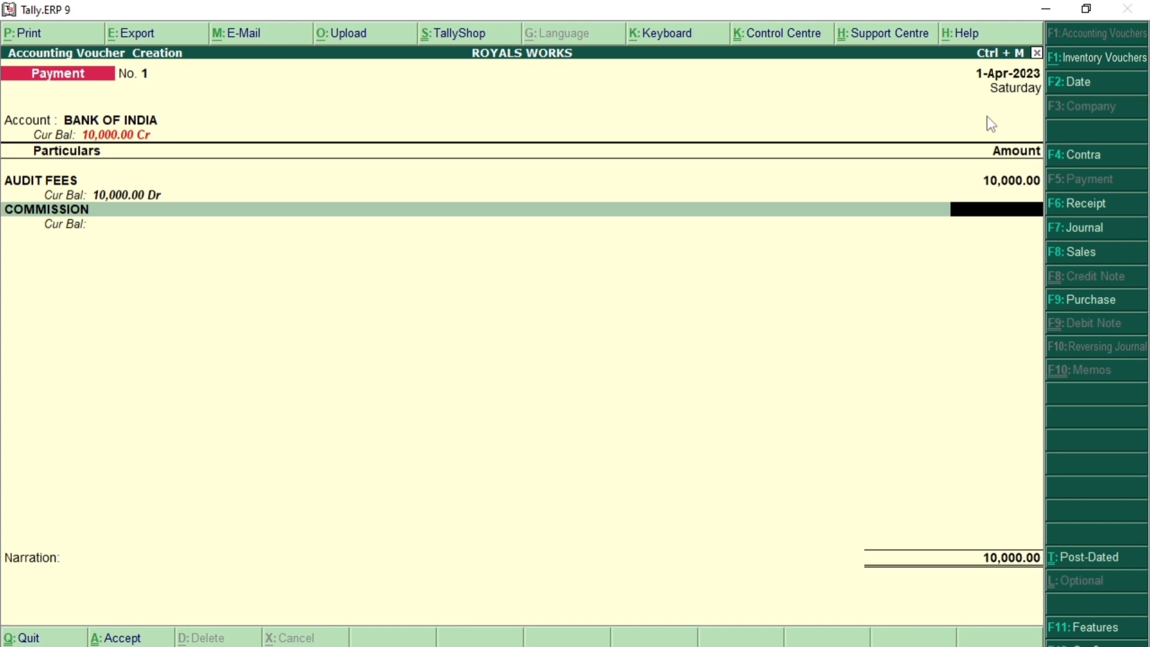
type("20000")
key("Return")
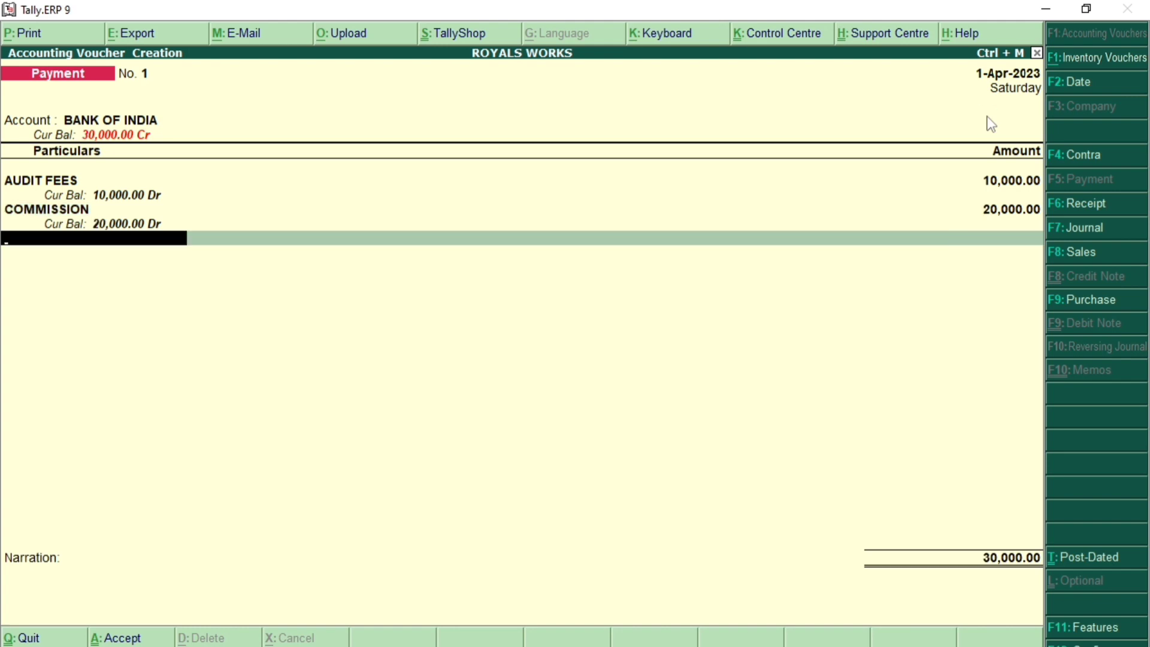
key("Down")
key("Down")
key("Down")
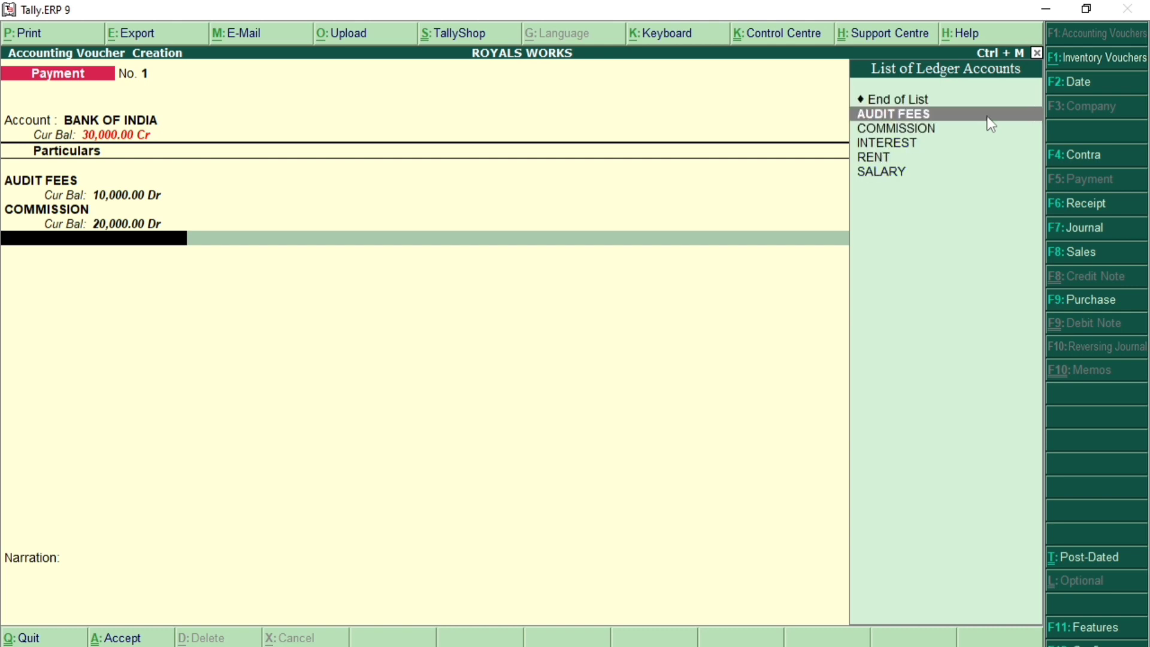
key("Return")
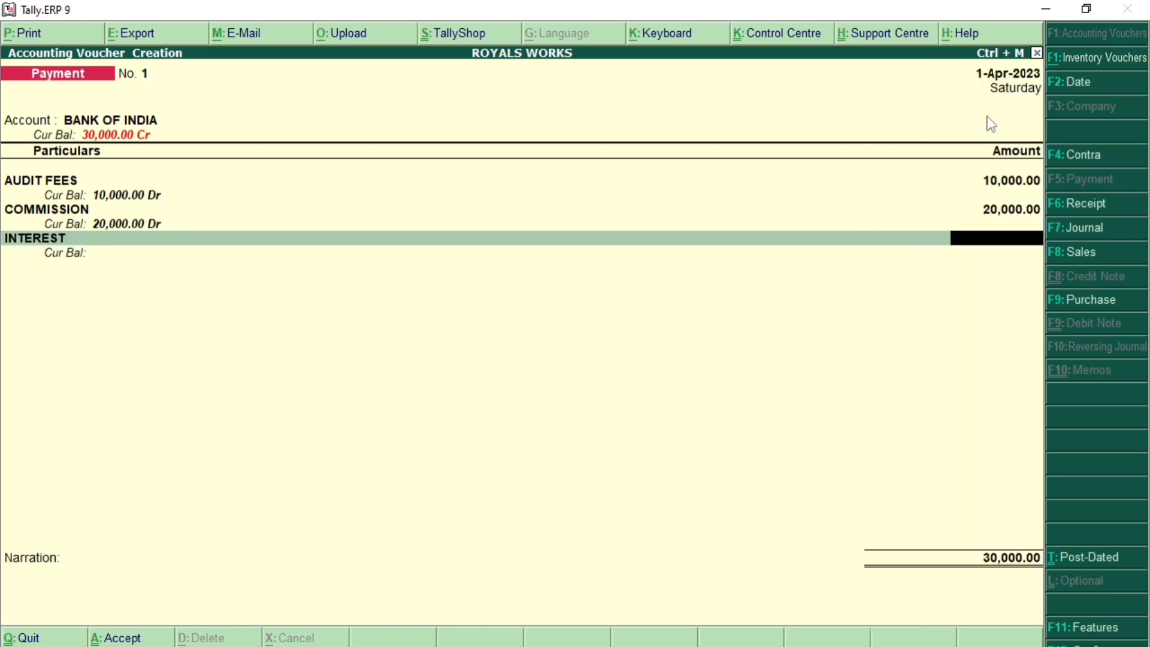
type("25000")
key("Return")
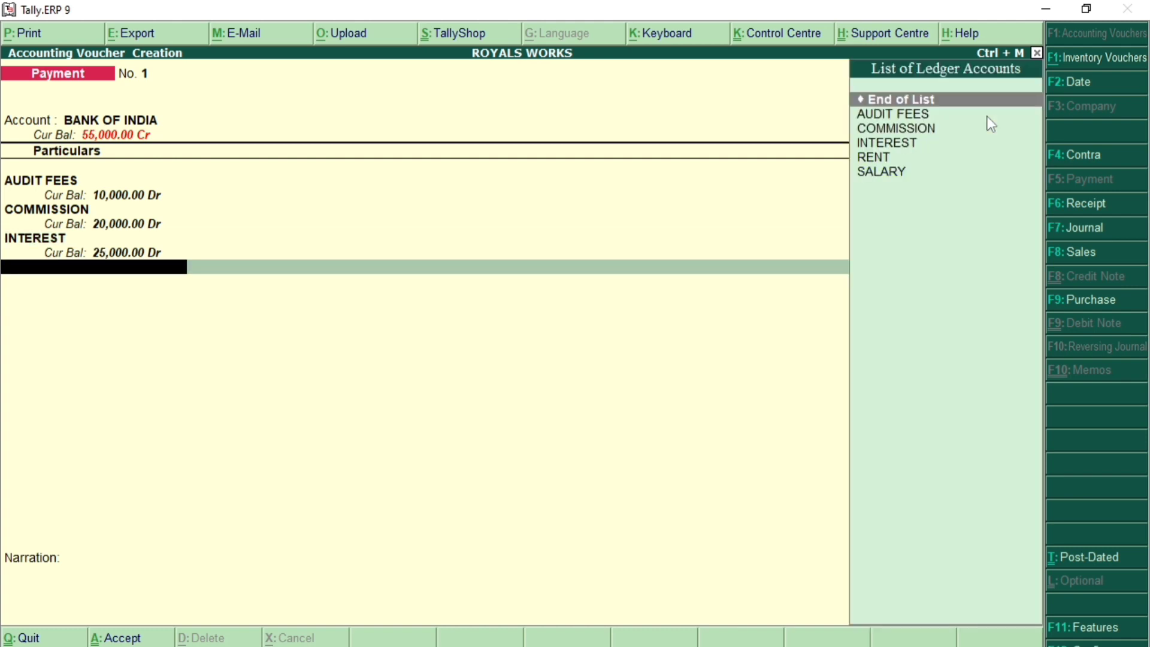
Step: Add RENT 25,000 and SALARY 20,000, bringing the voucher total to 1,00,000.00
key("Down")
key("Down")
key("Down")
key("Down")
key("Down")
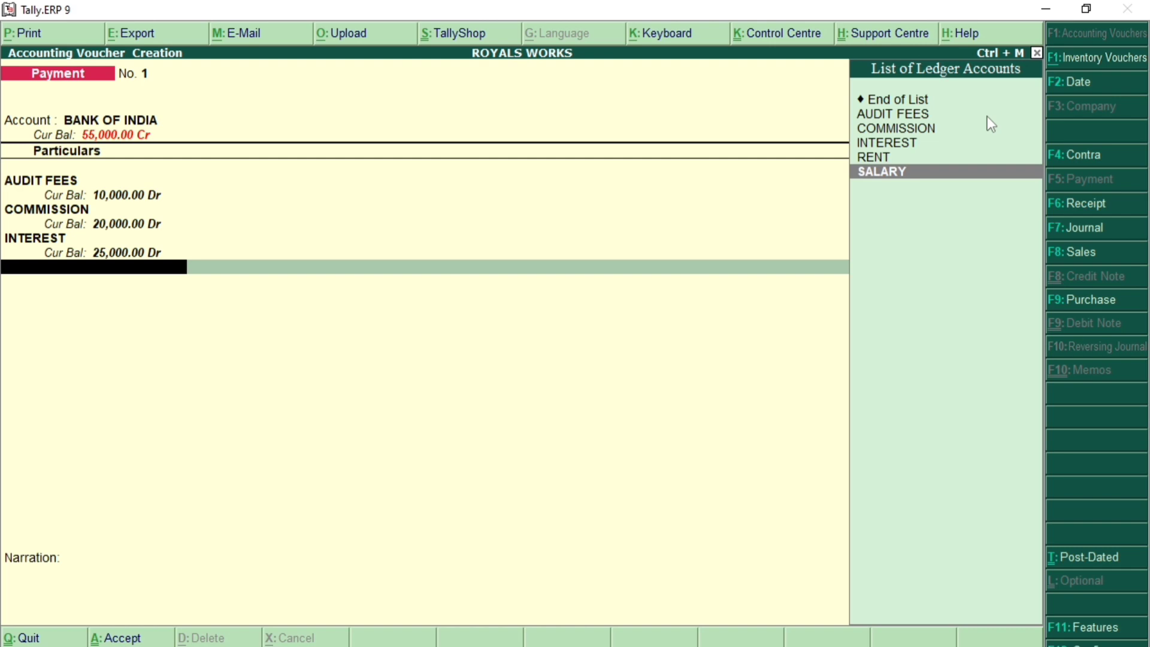
key("Up")
key("Return")
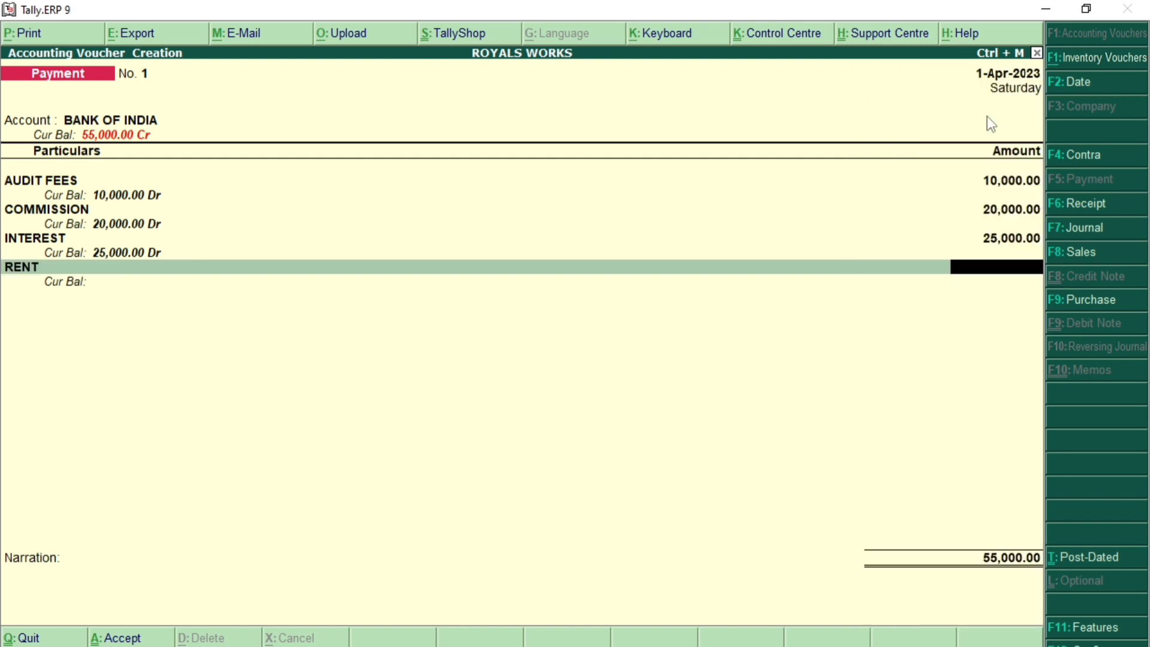
type("25000")
key("Return")
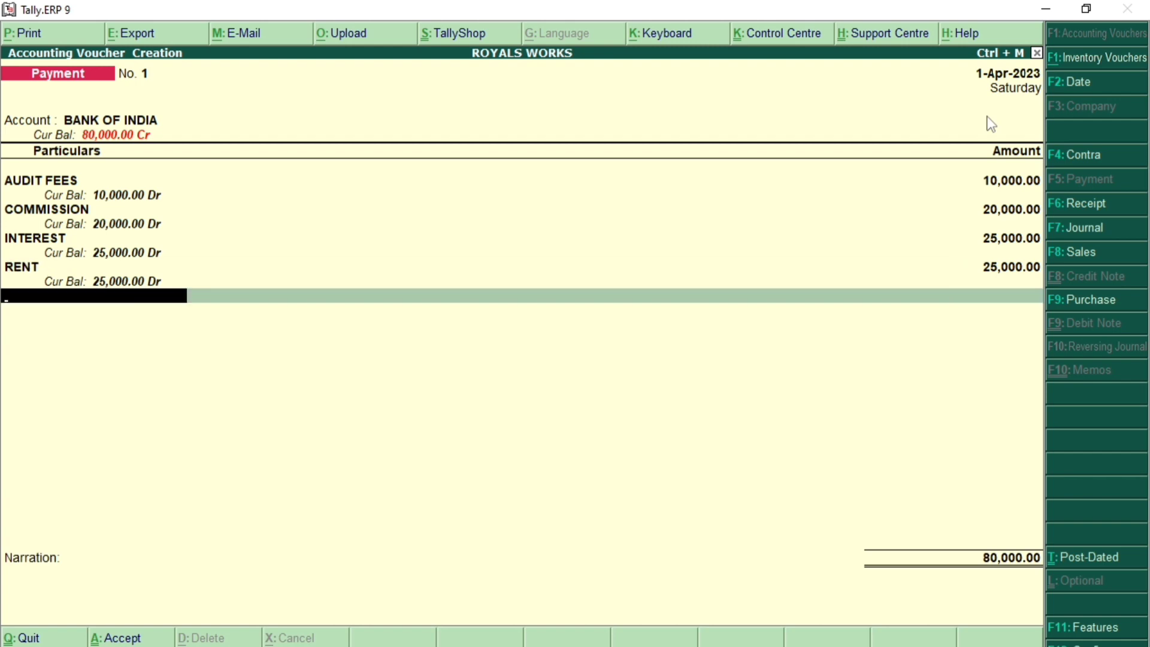
key("Down")
key("Down")
key("Down")
key("Down")
key("Down")
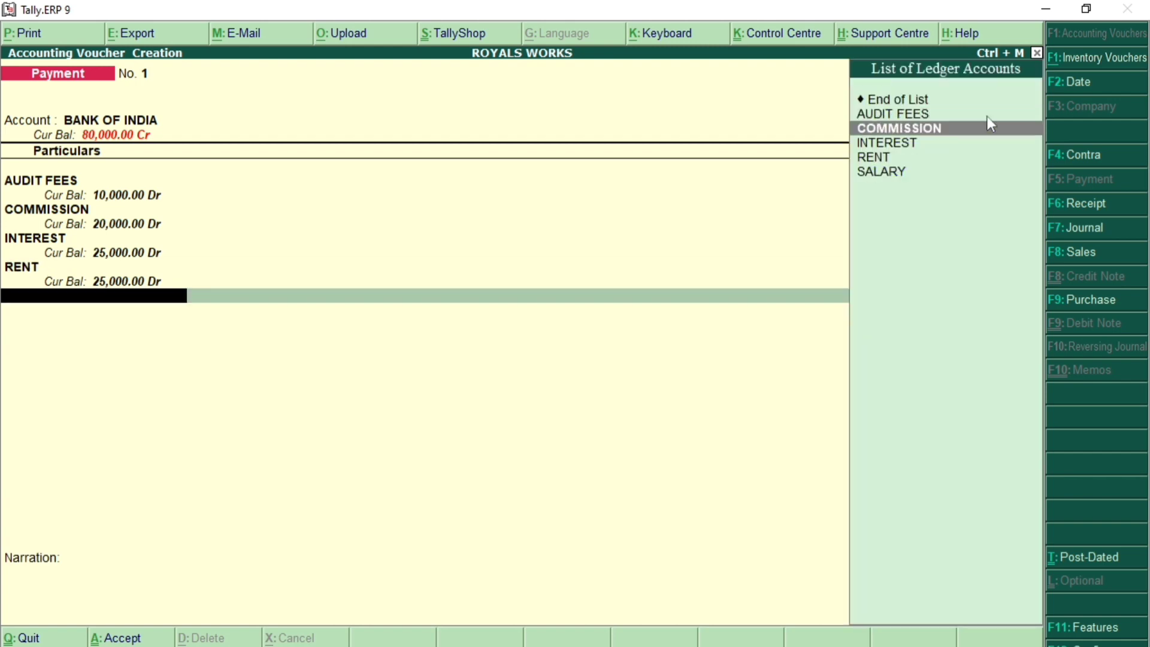
key("Return")
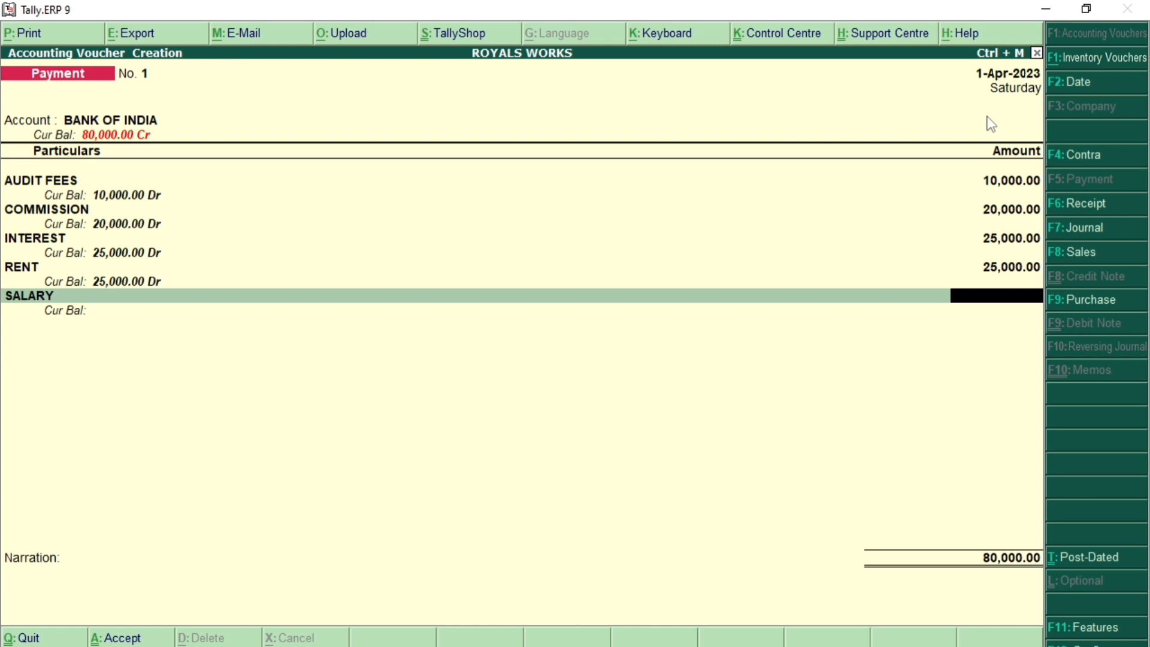
type("20000")
key("Return")
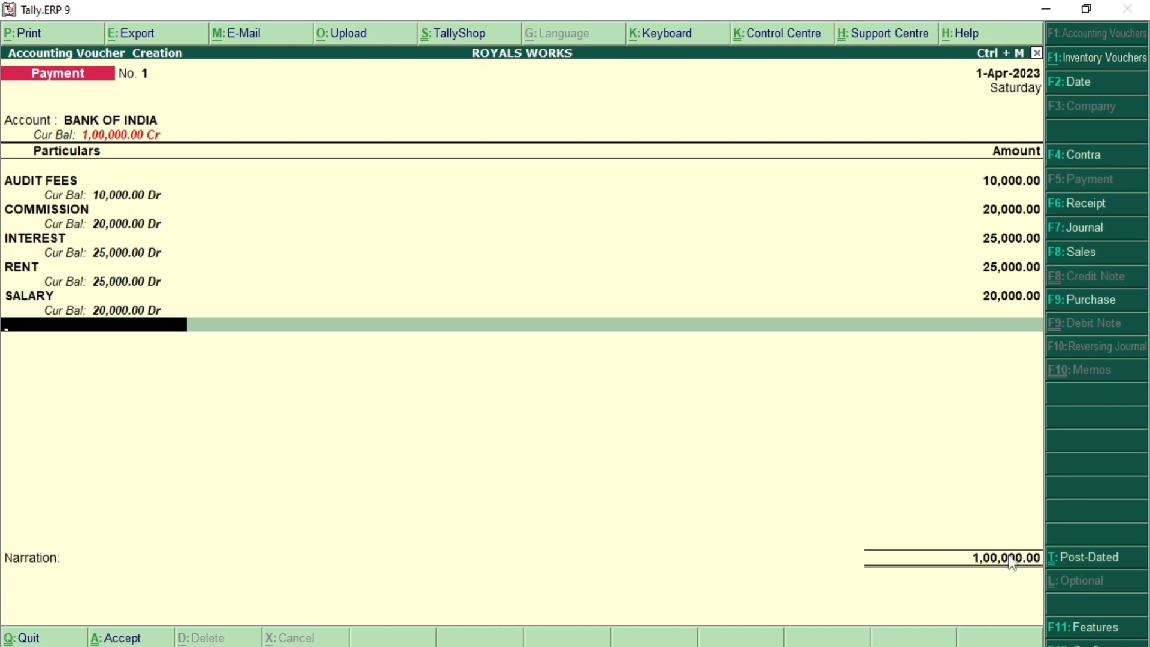
Step: Accept the cheque bank allocation, save the 1,00,000.00 payment voucher, and return to Gateway of Tally
key("Return")
key("Return")
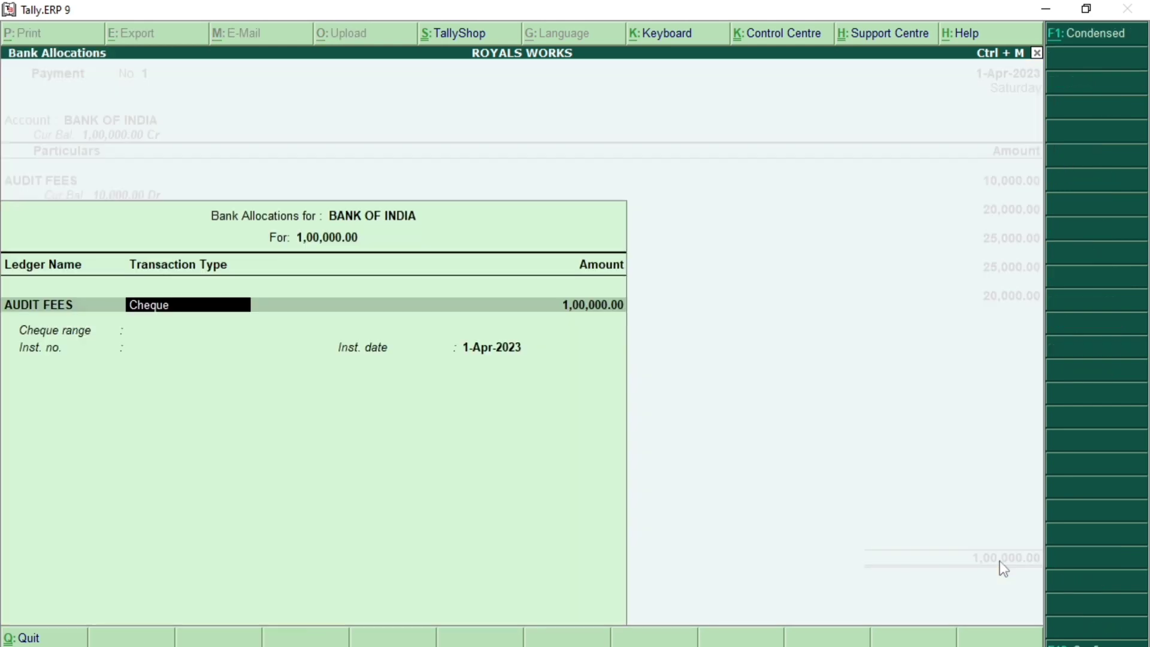
key("Return")
key("Return")
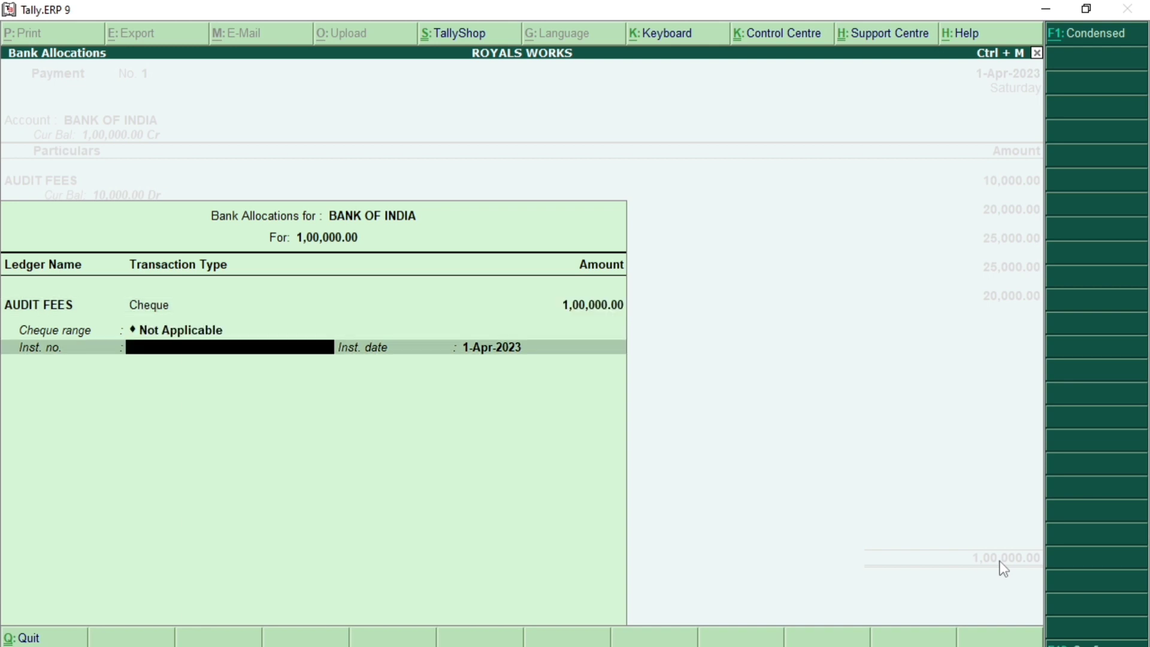
key("Return")
key("Return")
key("Return")
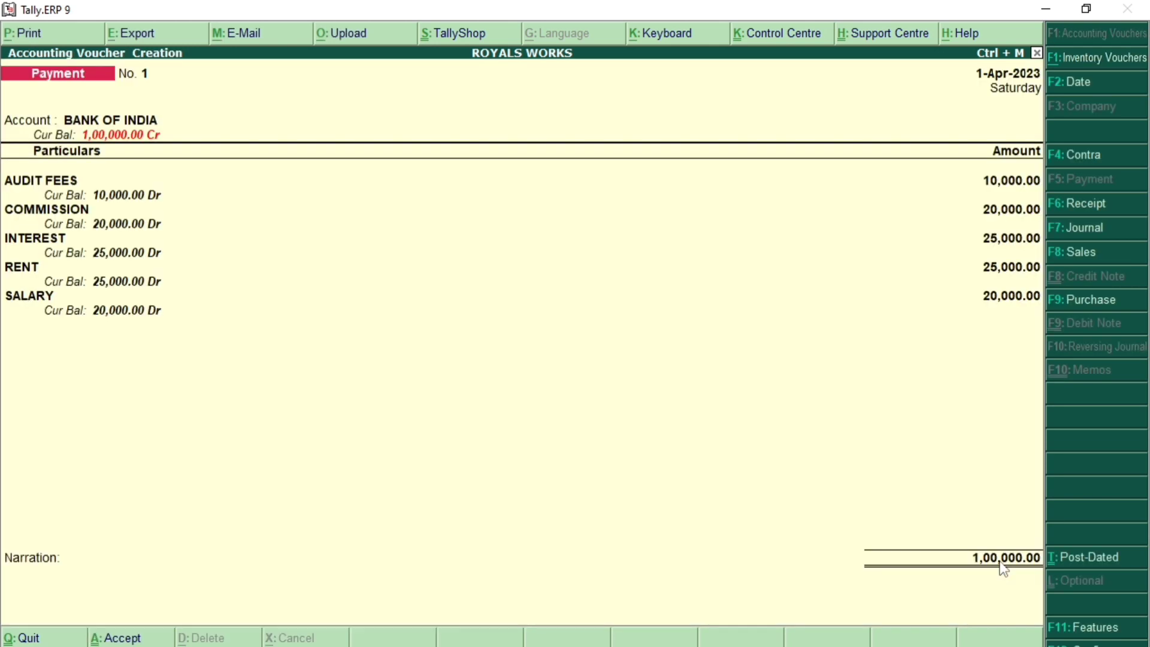
key("Return")
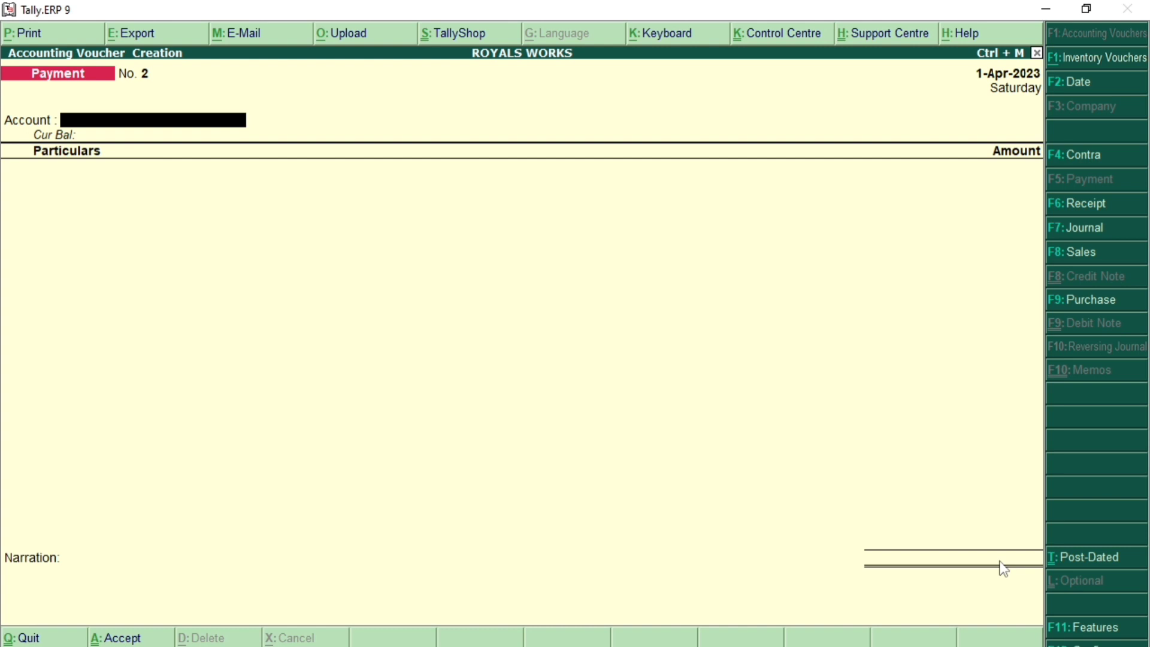
key("Escape")
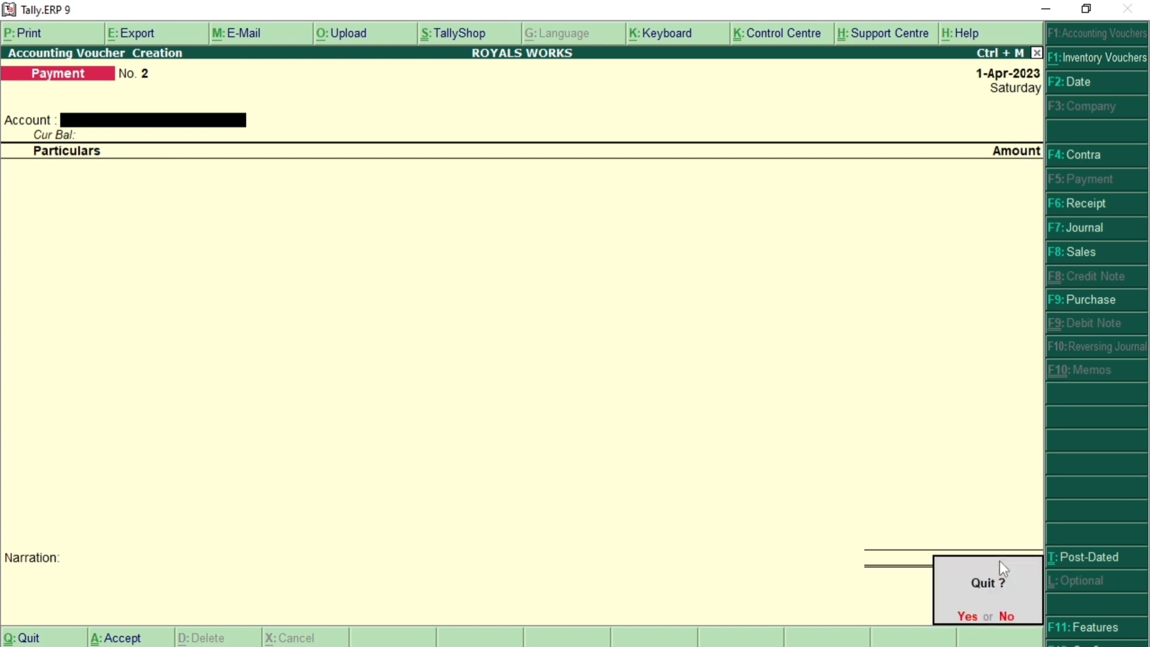
key("Return")
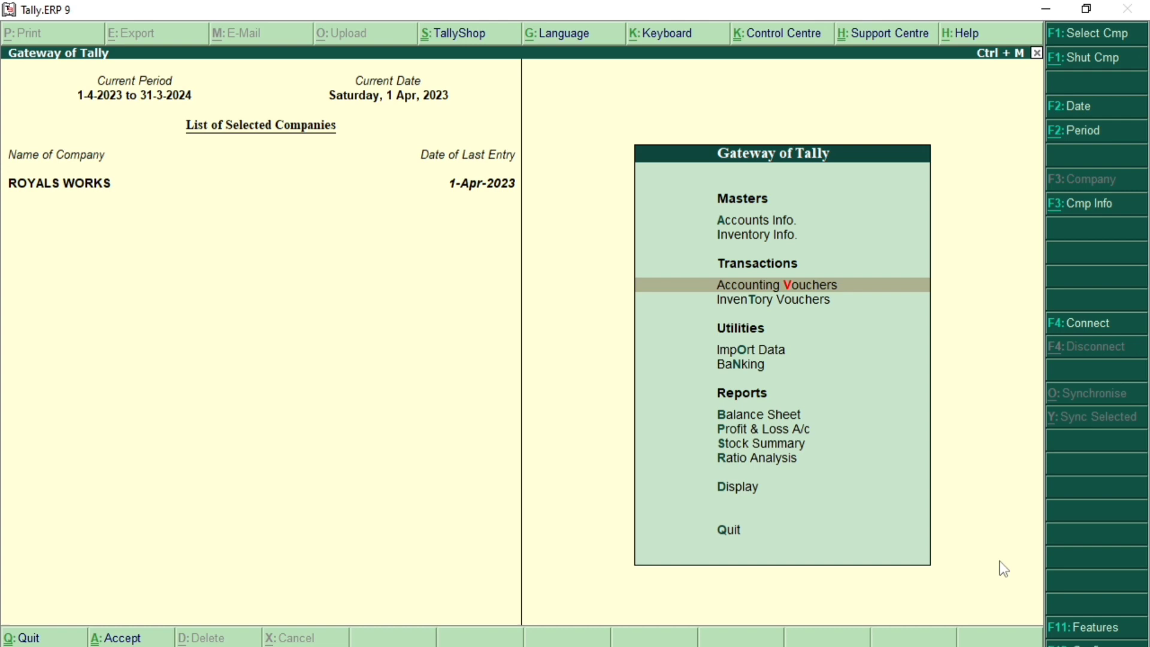
Step: Briefly open the Profit & Loss report and close it again
key("Down")
key("Down")
key("Down")
key("Down")
key("Down")
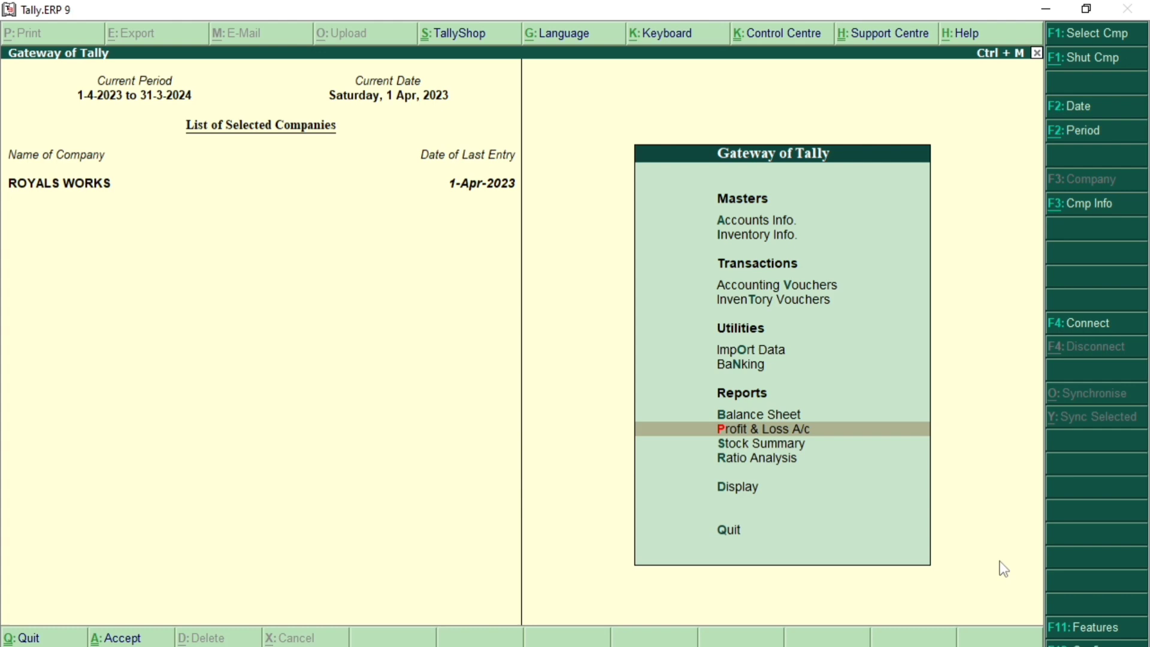
key("Return")
key("Escape")
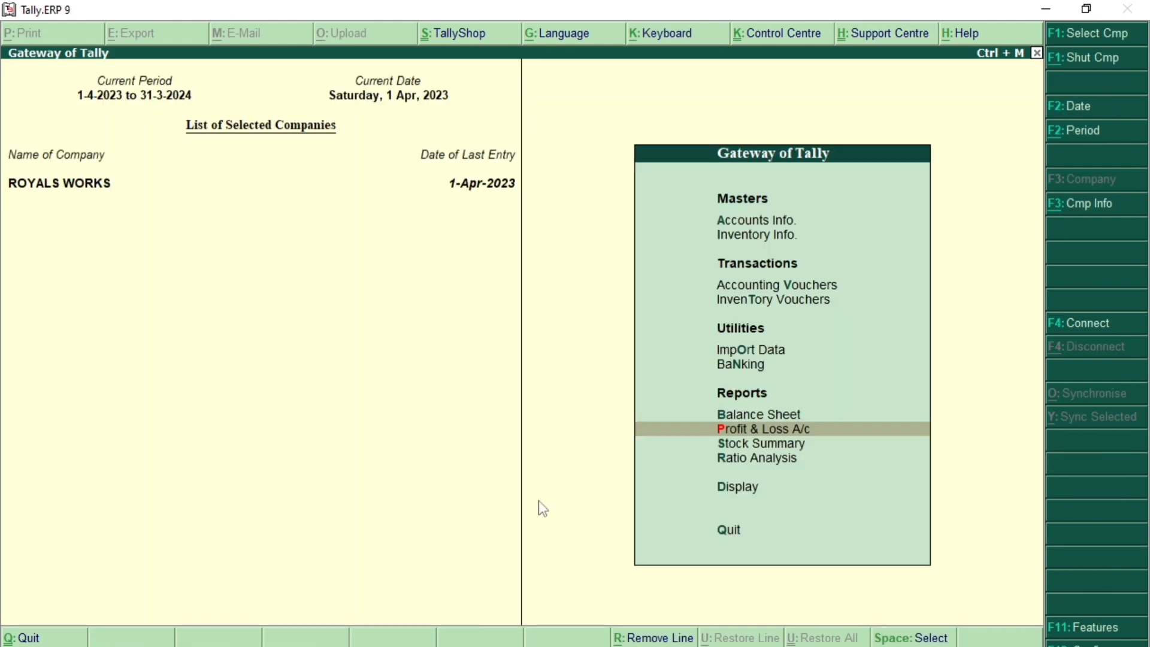
Step: Open Profit & Loss A/c with Indirect Expenses itemised by ledger, then add a new column
key("Return")
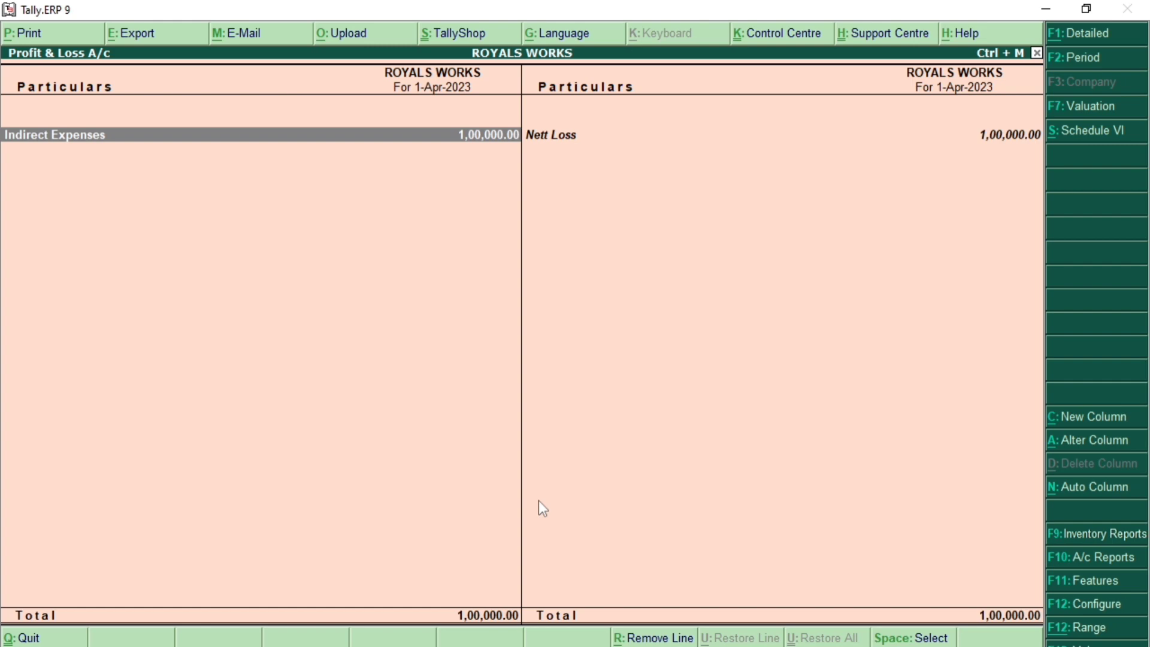
key("alt+F1")
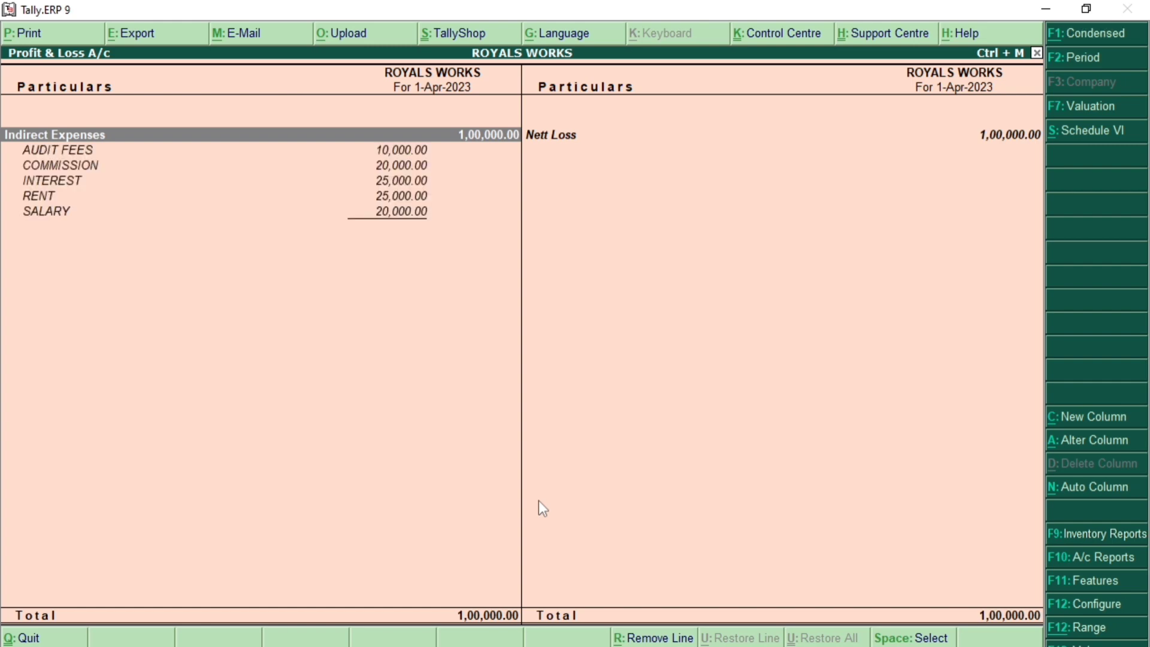
key("Down")
key("Down")
key("Down")
key("Down")
key("Down")
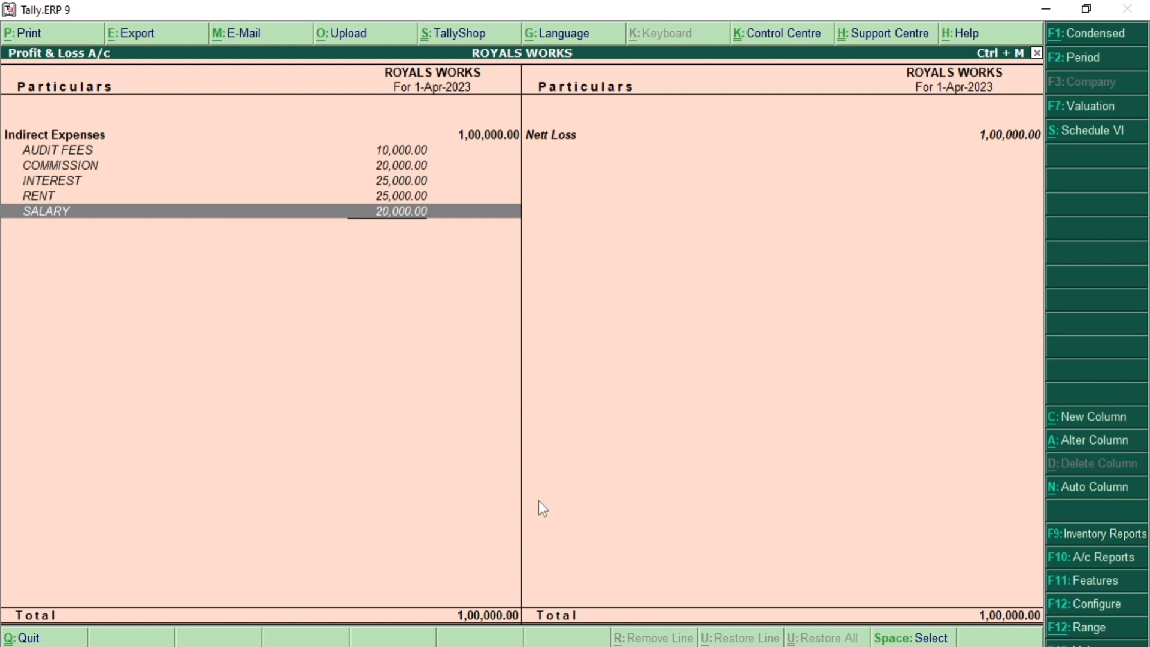
key("Up")
key("Up")
key("Up")
key("Up")
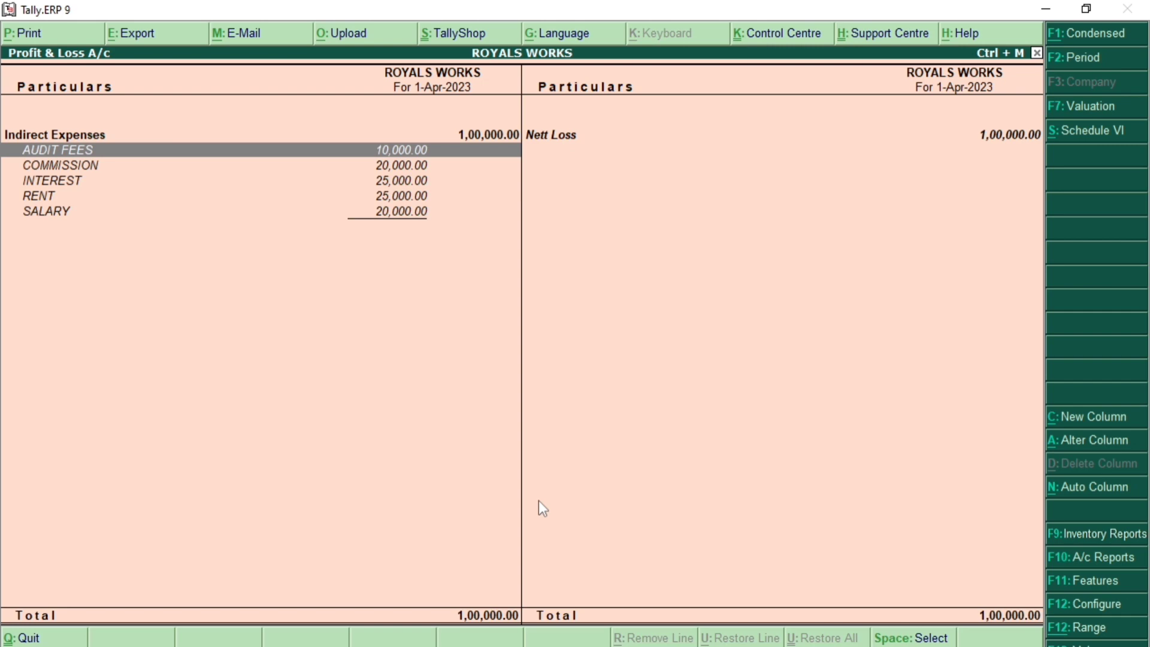
key("alt+c")
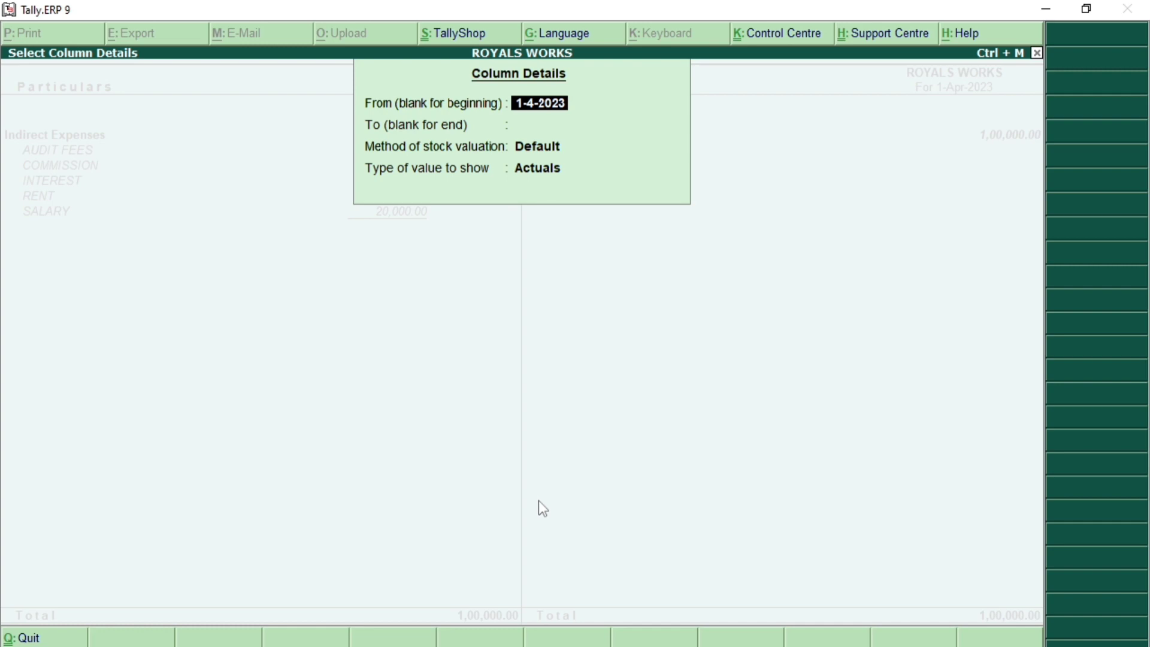
Step: Set the column to 1-4-2023–1-4-2023, Default valuation, EXPENSES BUDGET values, and Show variance Yes
key("Return")
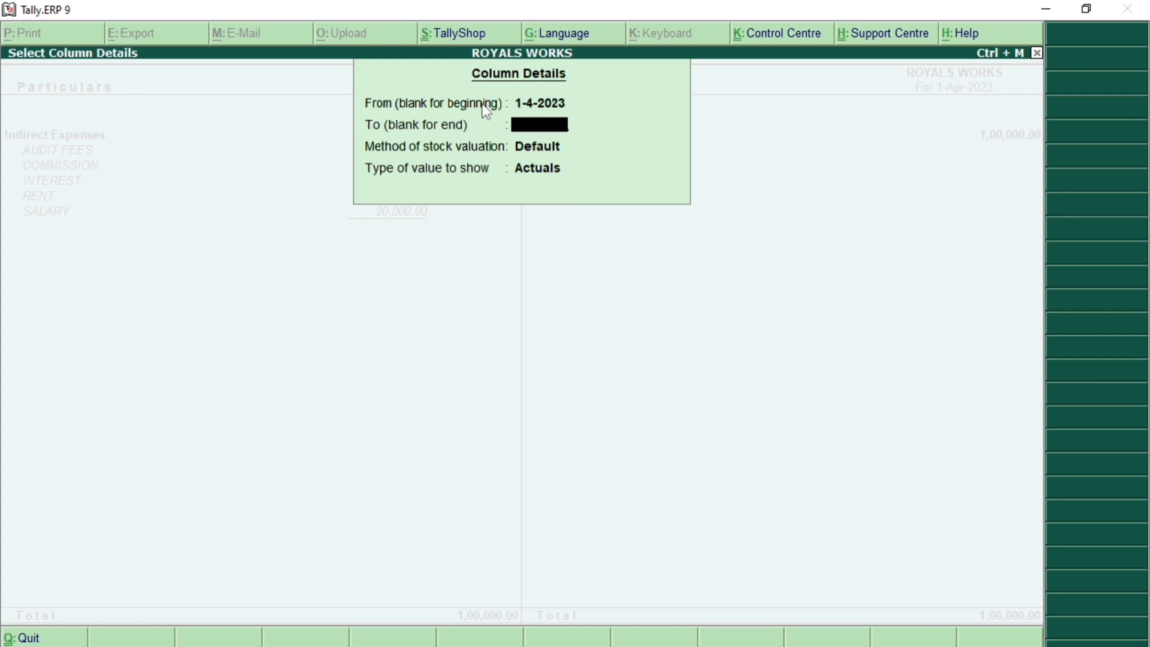
key("BackSpace")
key("Return")
type("1")
key("Return")
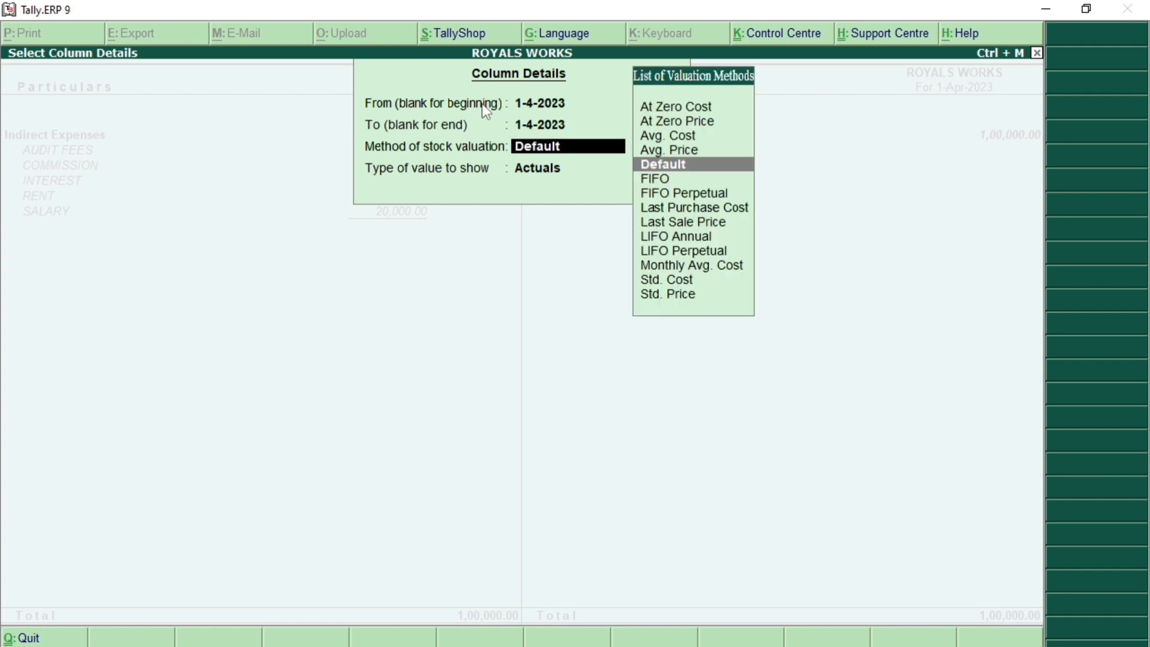
key("Return")
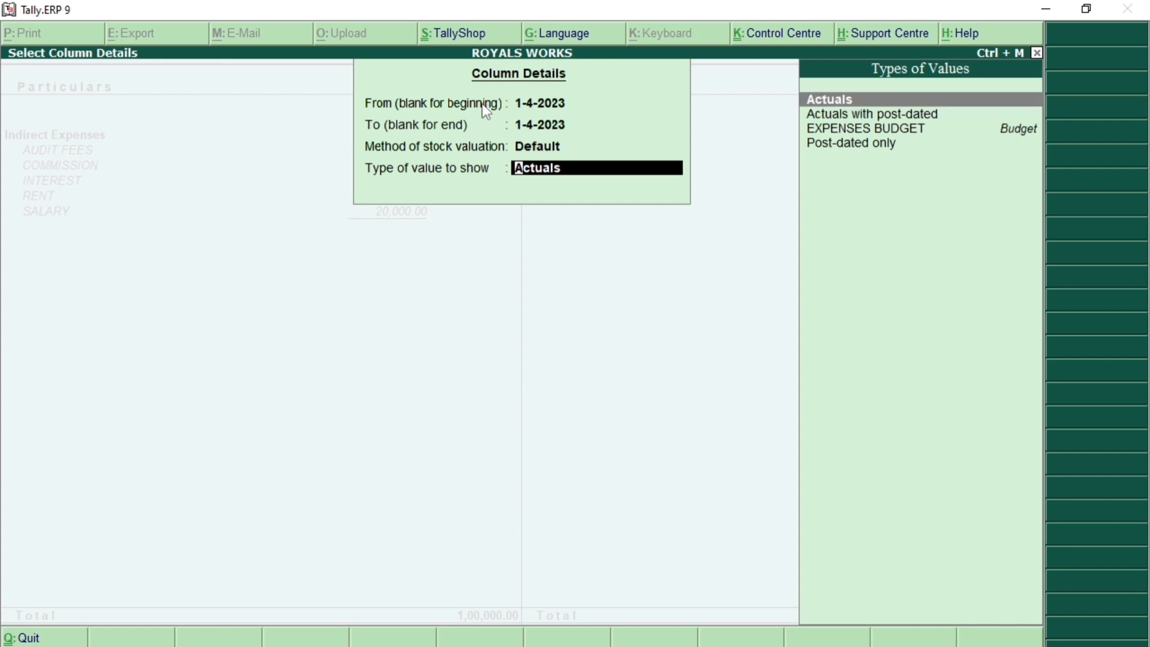
key("Down")
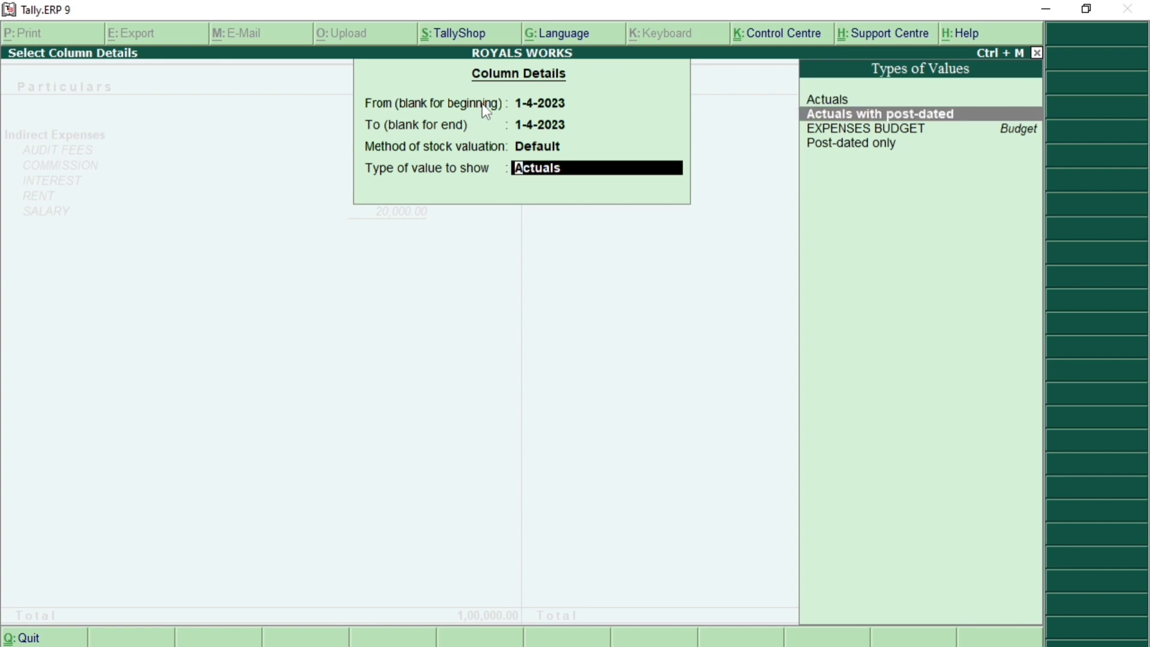
key("Down")
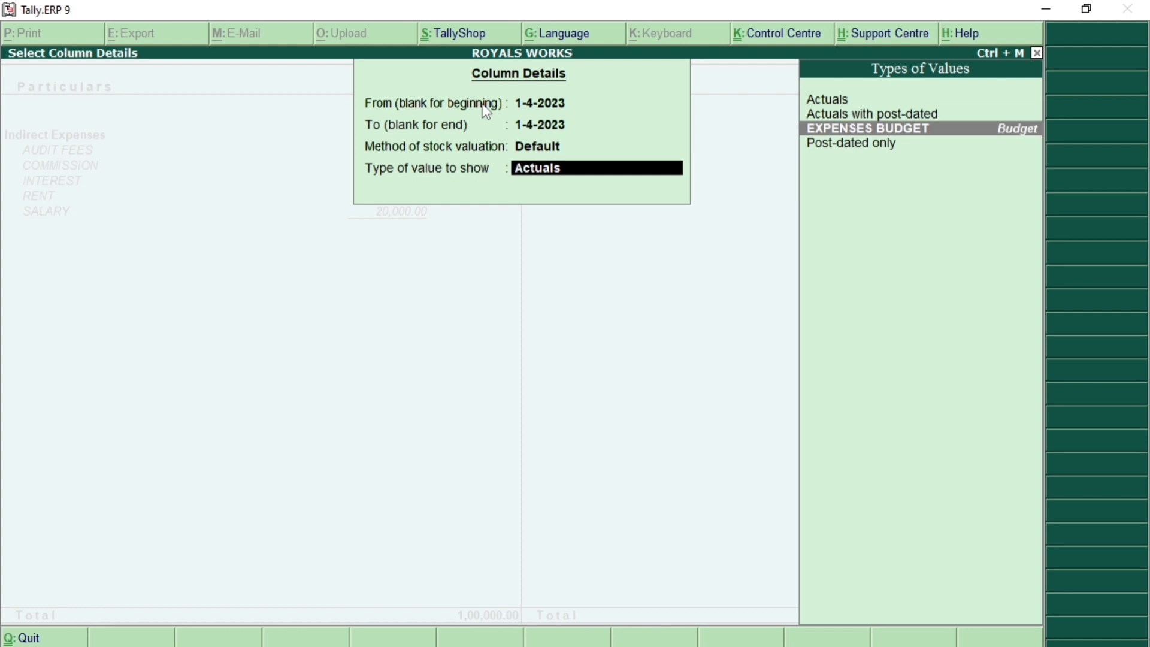
key("Down")
key("Up")
key("Return")
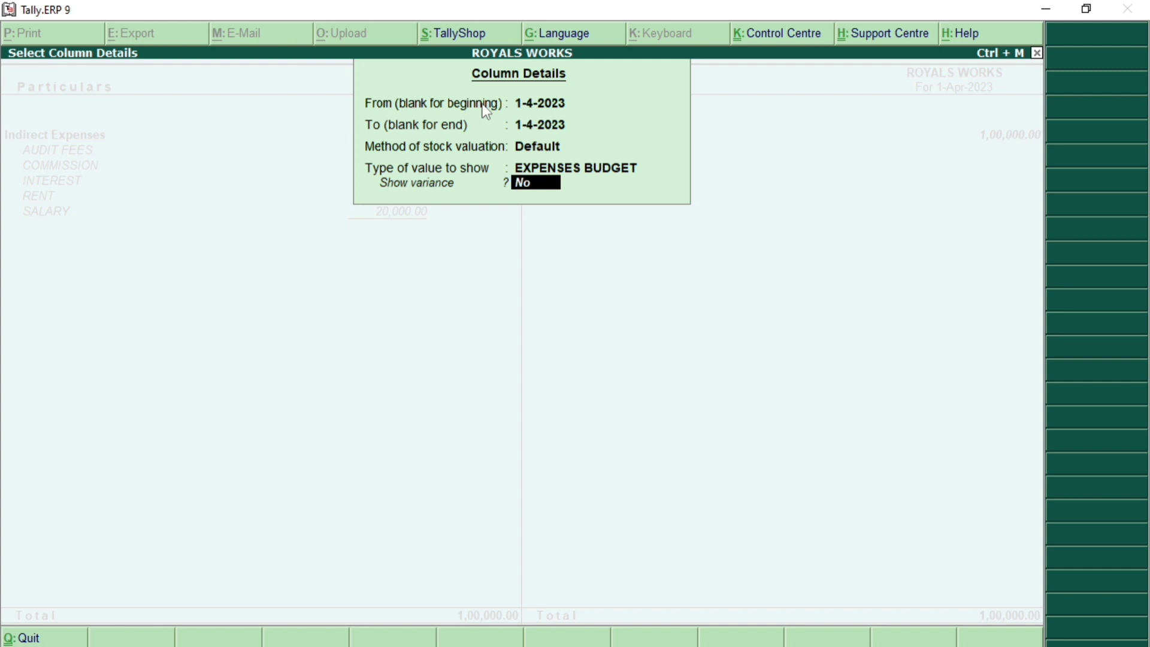
type("Y")
Step: Accept the column details to show the EXPENSES BUDGET Variance column beside 1,00,000.00 Actuals
key("Return")
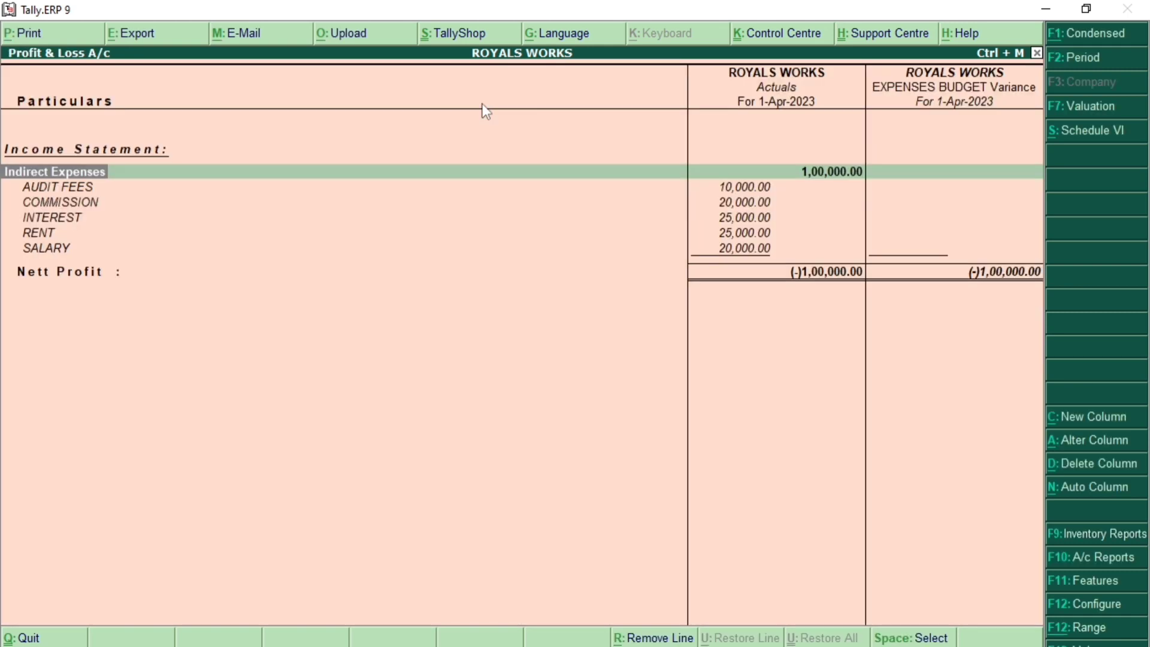